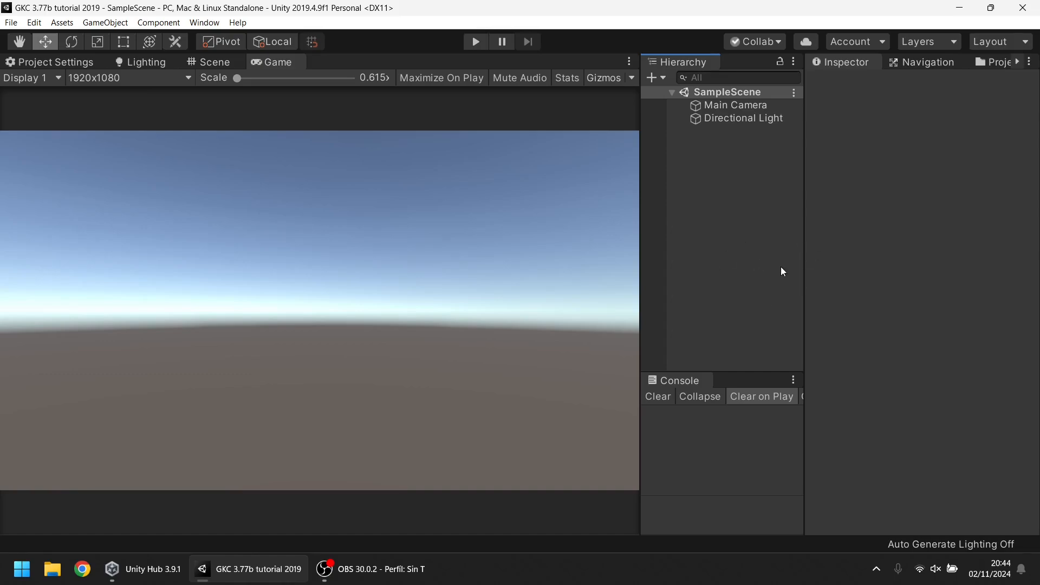
Open the Package Manager, list My Assets, and find the Game Kit Controller package
{"action": "left_click", "coordinate": [341, 285]}
{"action": "left_click", "coordinate": [205, 23]}
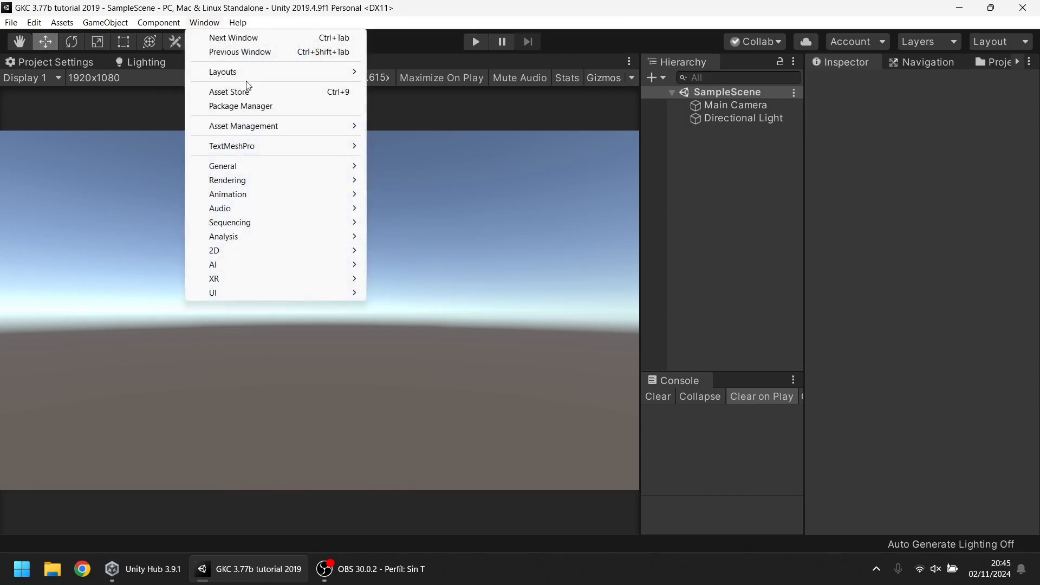
{"action": "left_click", "coordinate": [249, 106]}
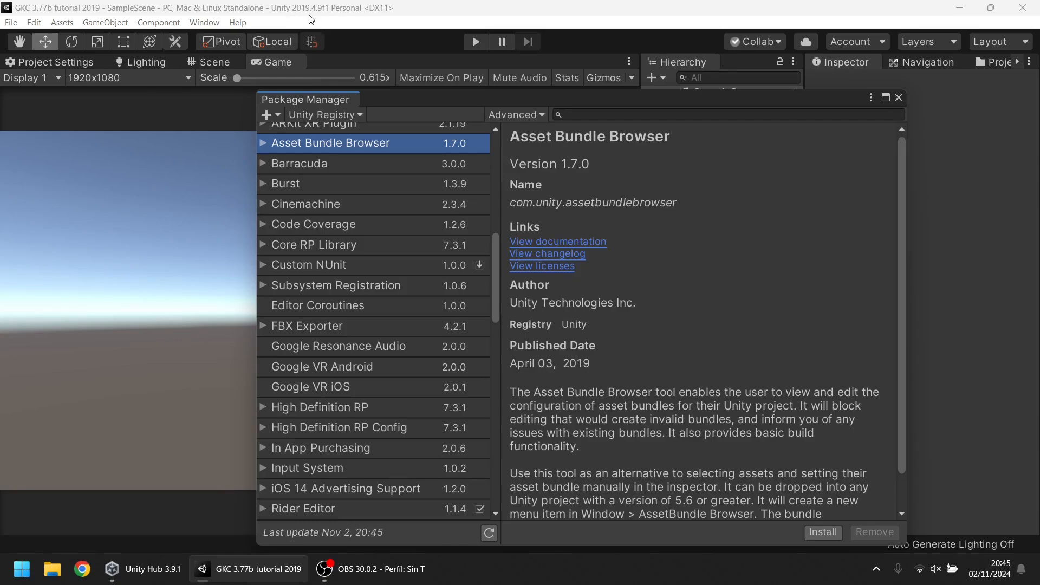
{"action": "left_click", "coordinate": [340, 115]}
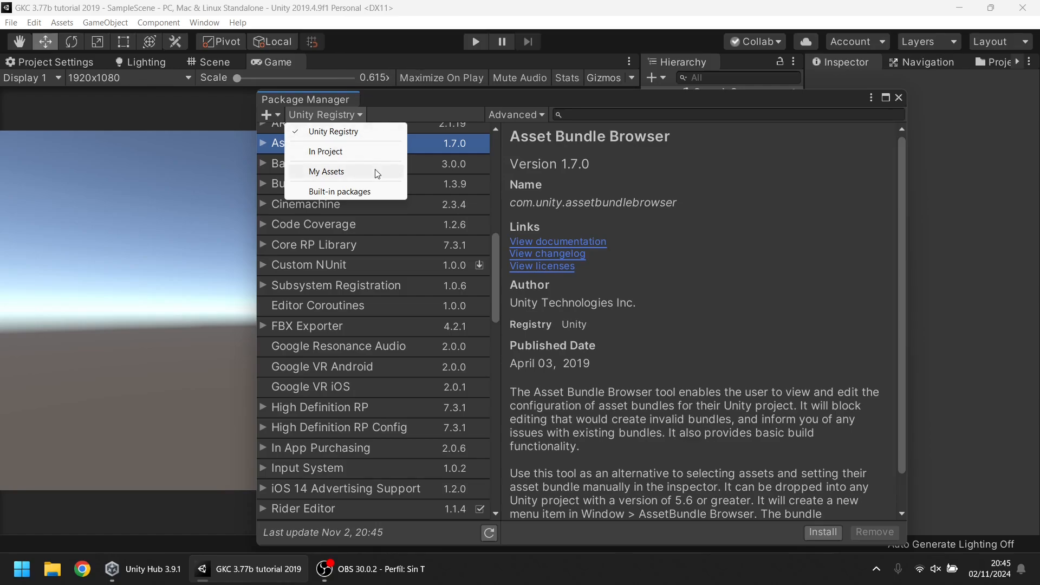
{"action": "left_click", "coordinate": [348, 173]}
{"action": "left_click_drag", "start_coordinate": [733, 99], "coordinate": [661, 77]}
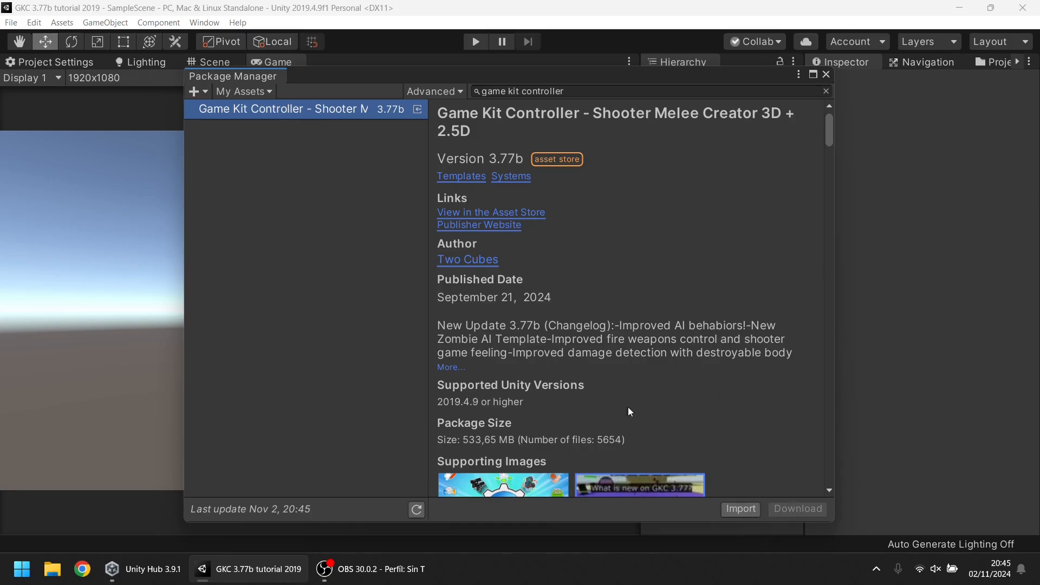
Start importing Game Kit Controller 3.77b as a complete project and collapse the top-level folders in the import file list
{"action": "left_click", "coordinate": [749, 511]}
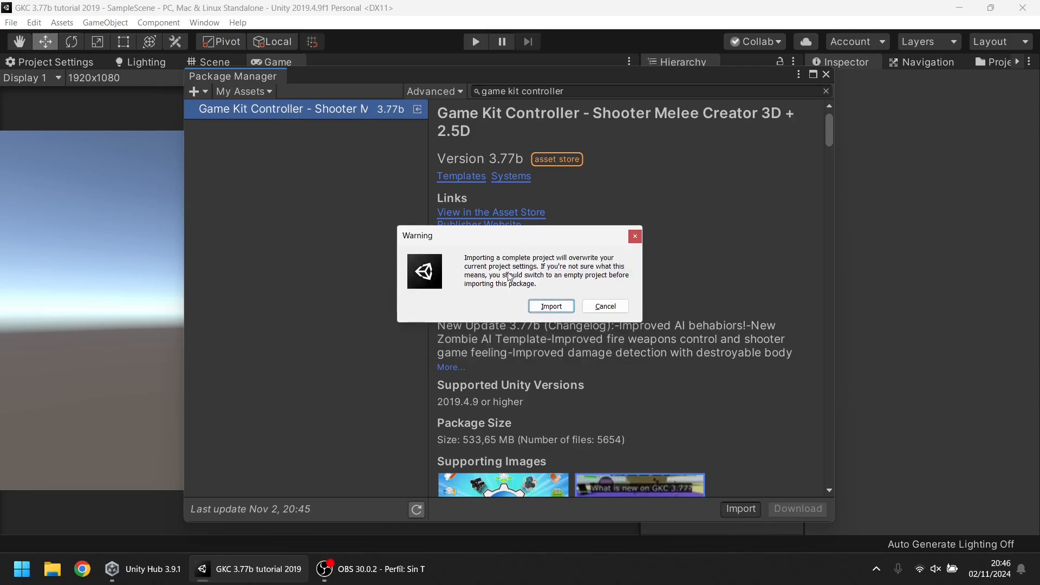
{"action": "left_click", "coordinate": [551, 306]}
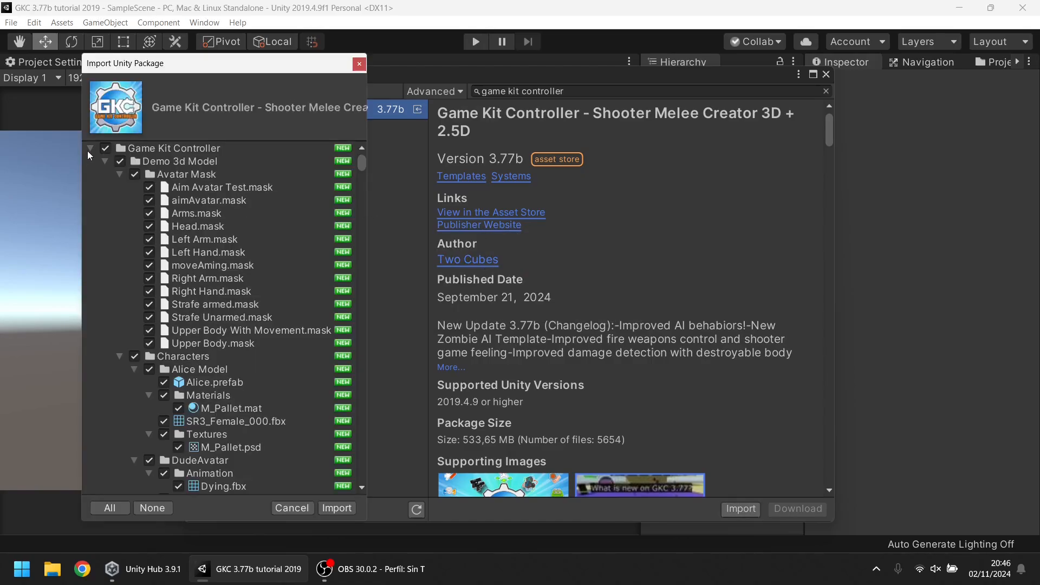
{"action": "left_click", "coordinate": [88, 148]}
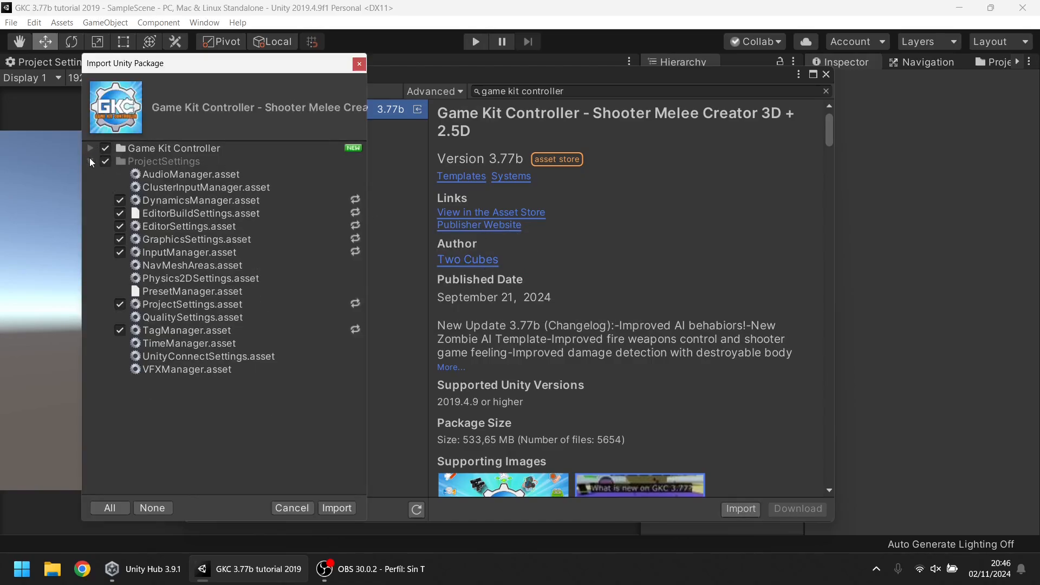
{"action": "left_click", "coordinate": [91, 161]}
{"action": "left_click", "coordinate": [89, 148]}
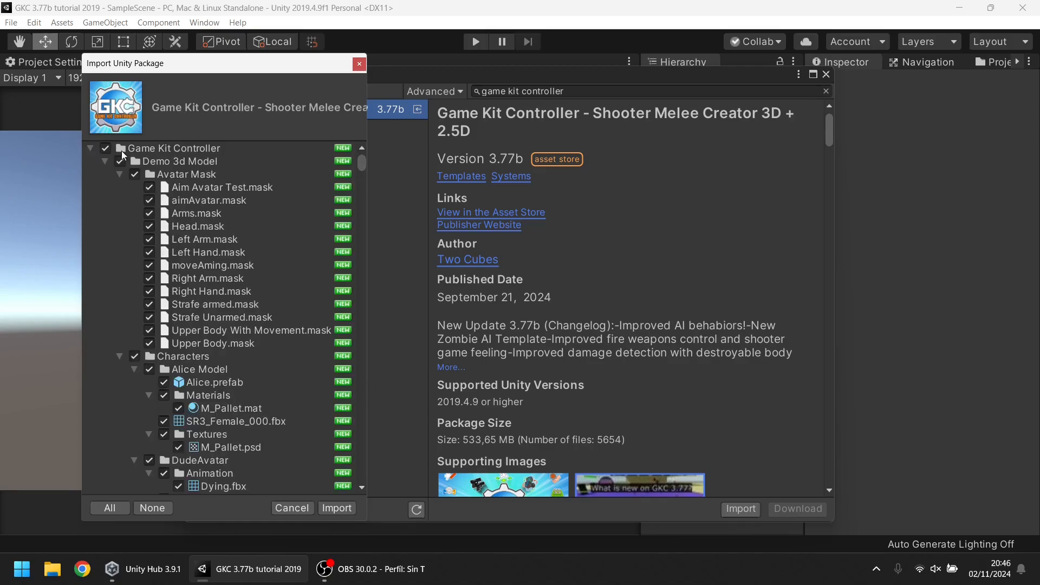
{"action": "left_click", "coordinate": [91, 147]}
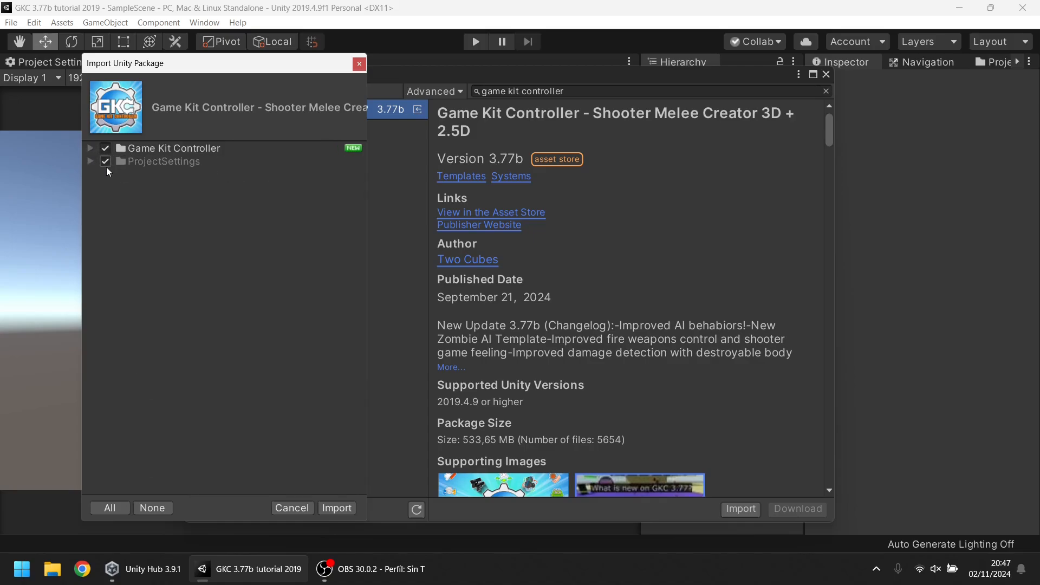
Import the package with only InputManager.asset and TagManager.asset kept from ProjectSettings, and close the Package Manager
{"action": "left_click", "coordinate": [89, 162]}
{"action": "left_click", "coordinate": [105, 162]}
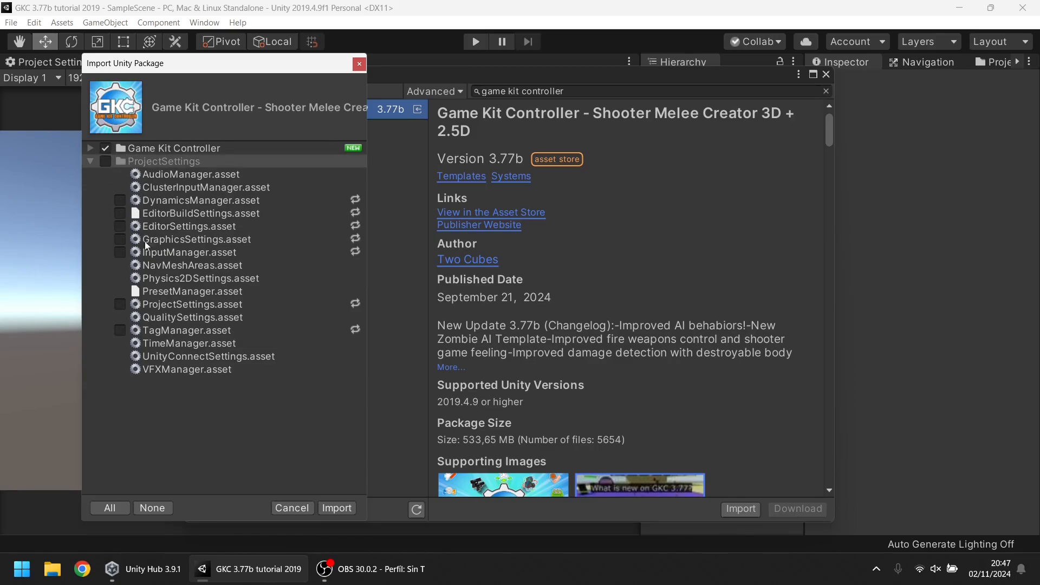
{"action": "left_click", "coordinate": [120, 253]}
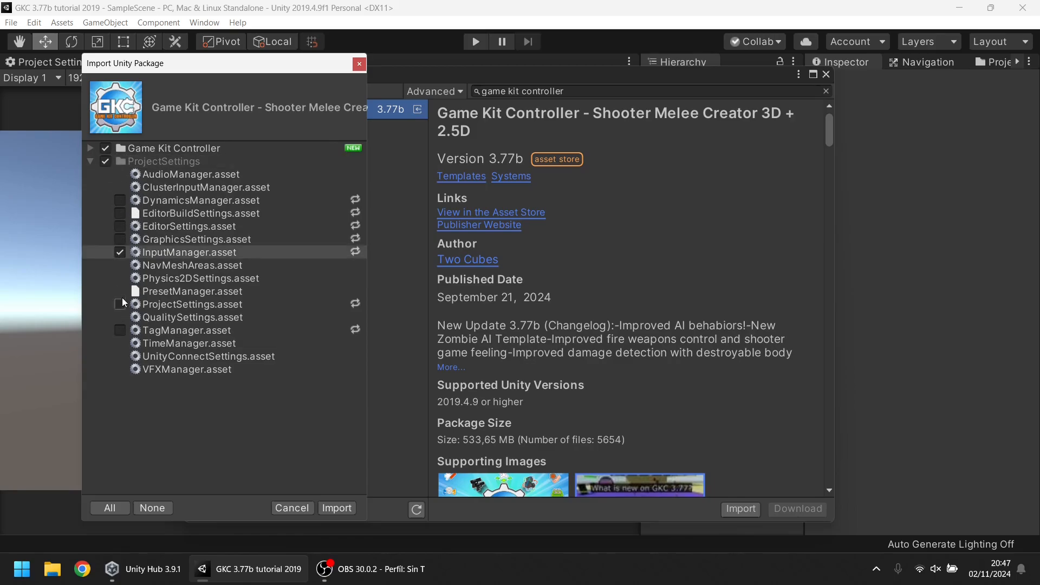
{"action": "left_click", "coordinate": [120, 330]}
{"action": "left_click", "coordinate": [344, 507]}
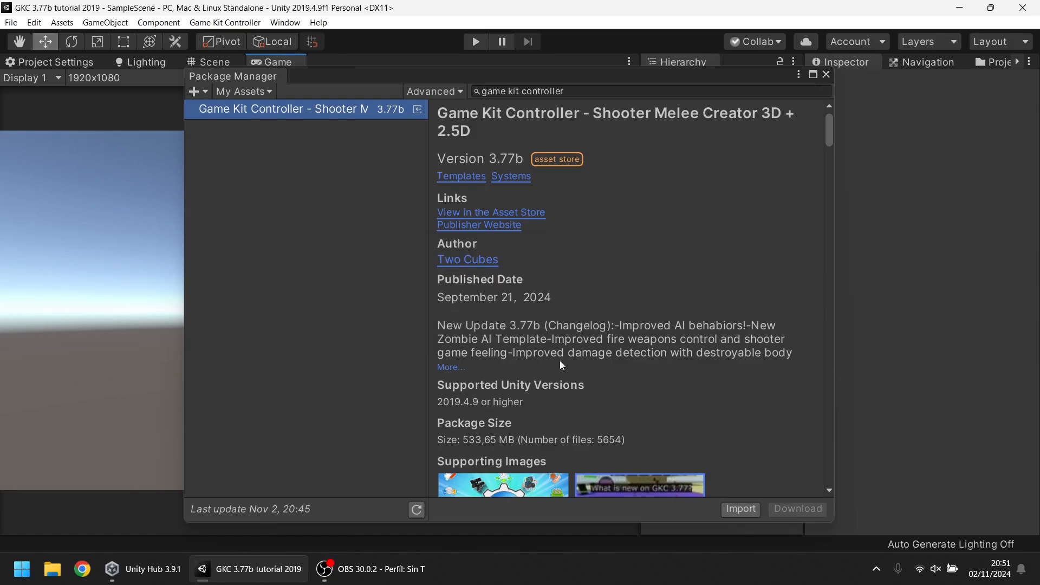
{"action": "left_click", "coordinate": [825, 74]}
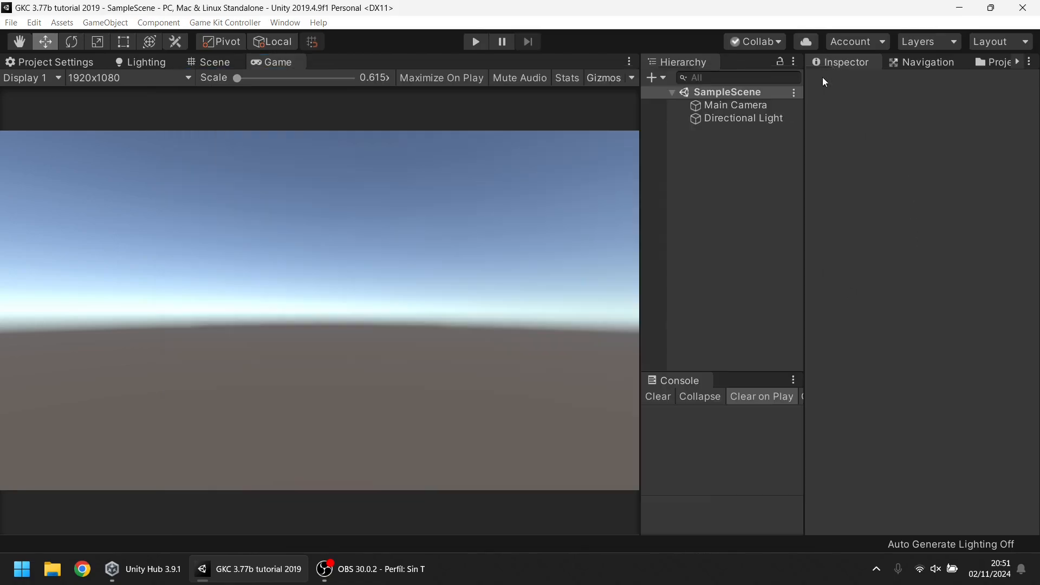
Show the Game Kit Controller folder's contents in the Project window and widen that window
{"action": "left_click_drag", "start_coordinate": [805, 153], "coordinate": [651, 154]}
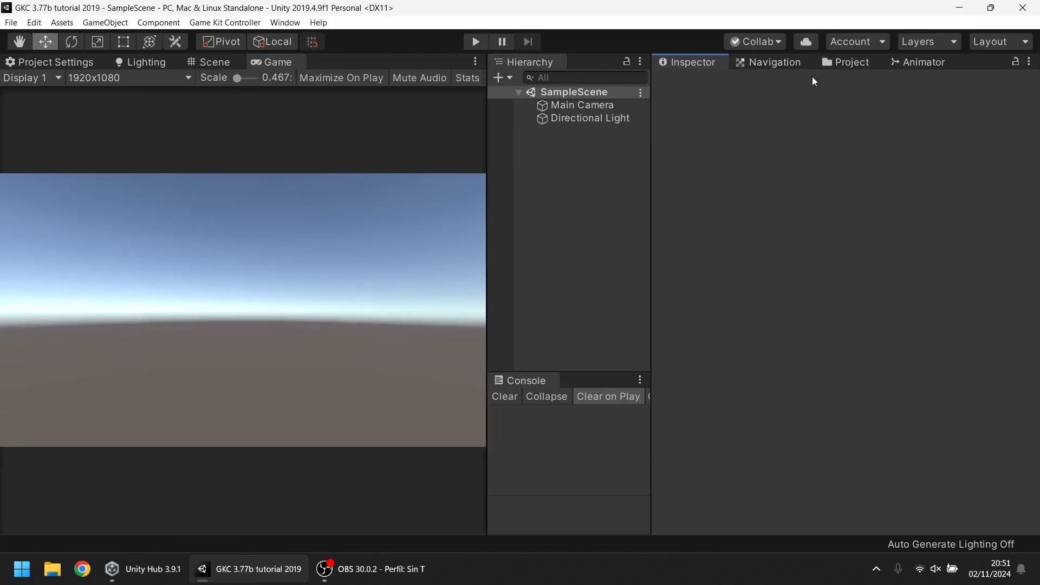
{"action": "left_click", "coordinate": [869, 64]}
{"action": "left_click_drag", "start_coordinate": [741, 246], "coordinate": [864, 246]}
{"action": "left_click", "coordinate": [726, 172]}
{"action": "left_click", "coordinate": [727, 182]}
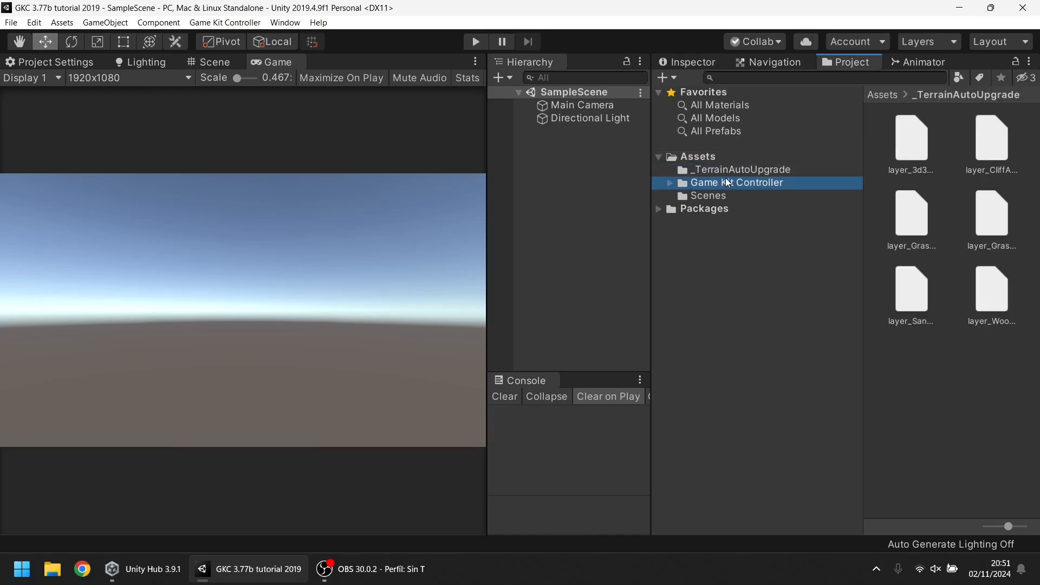
{"action": "left_click_drag", "start_coordinate": [653, 260], "coordinate": [470, 244]}
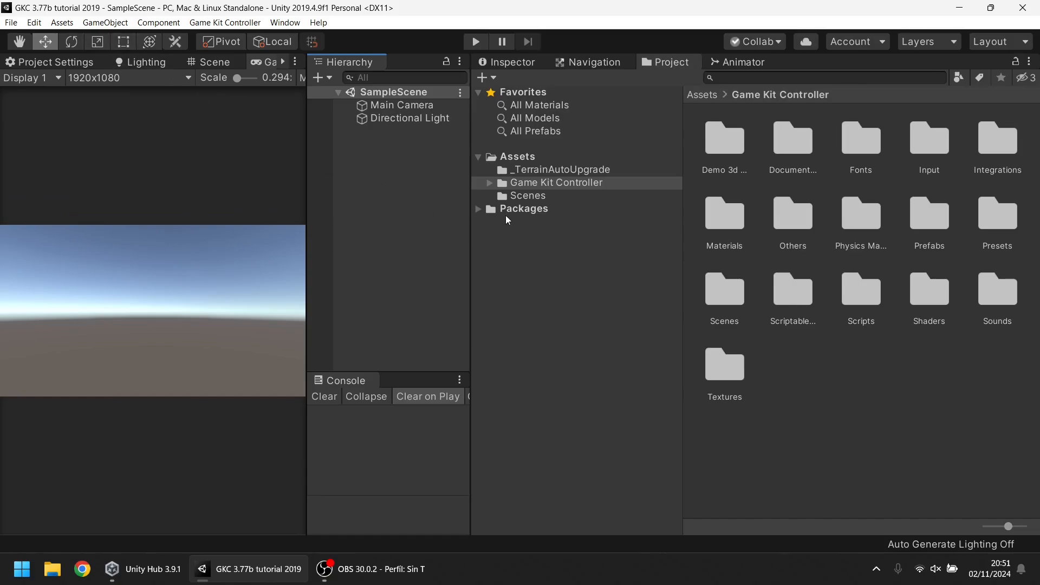
Open the Presets folder inside Game Kit Controller and look at its input and tag manager presets
{"action": "left_click", "coordinate": [489, 184]}
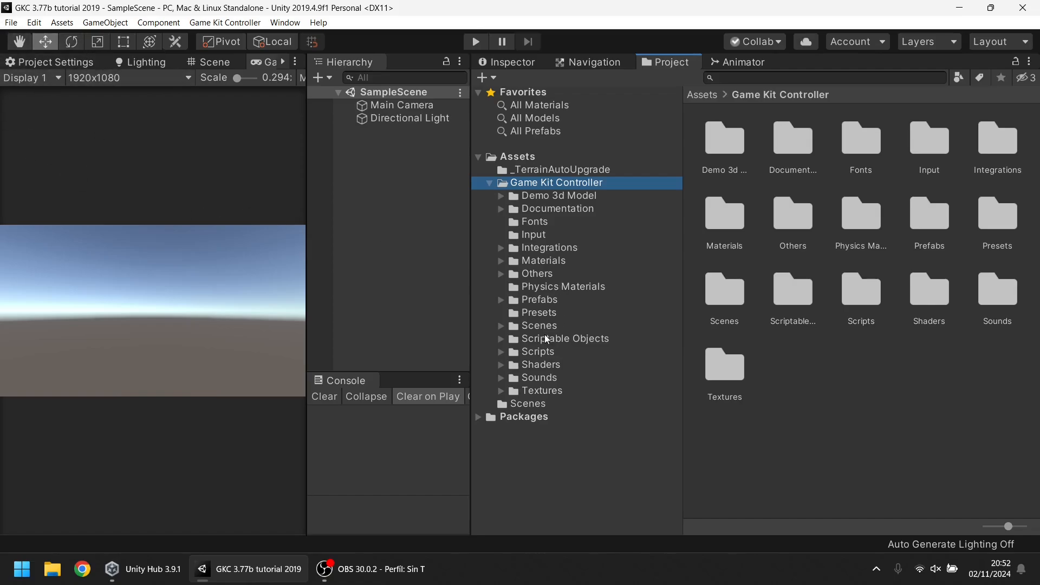
{"action": "left_click", "coordinate": [542, 314]}
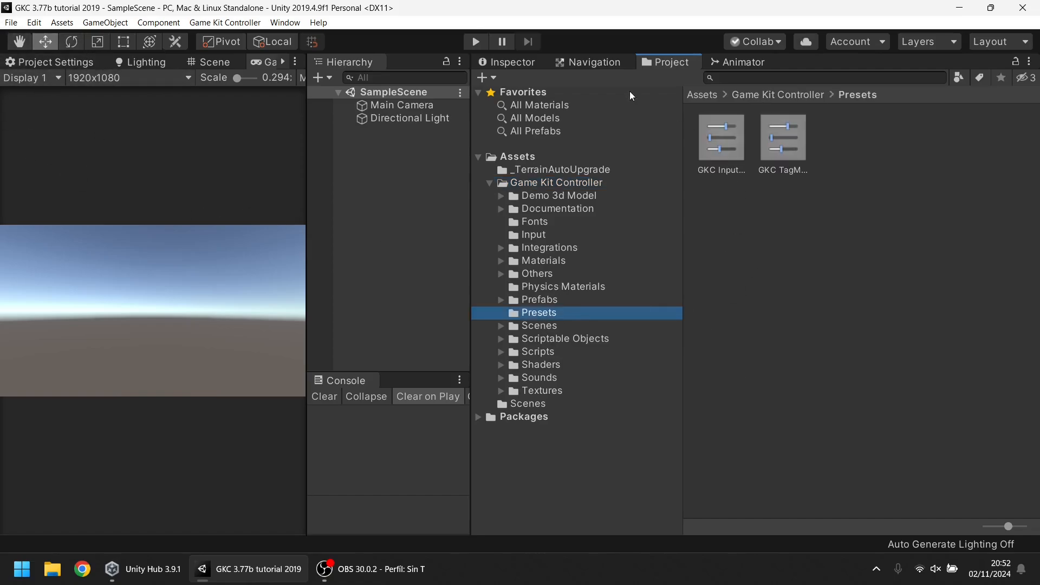
{"action": "left_click", "coordinate": [721, 141]}
{"action": "left_click", "coordinate": [783, 140]}
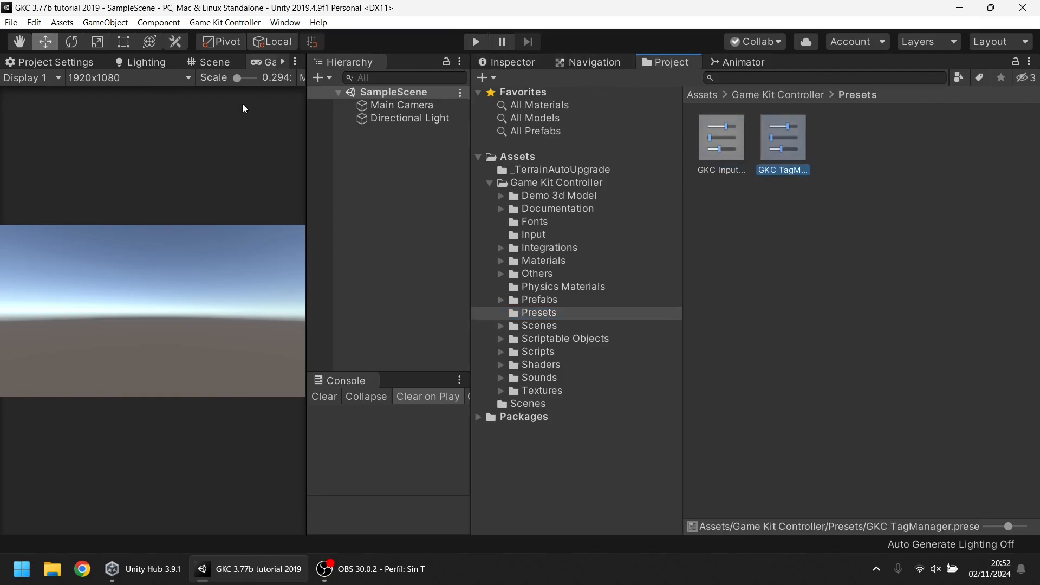
Open the Input Manager project settings in a widened view, expand Axes, and examine the list of input axes
{"action": "left_click", "coordinate": [69, 63]}
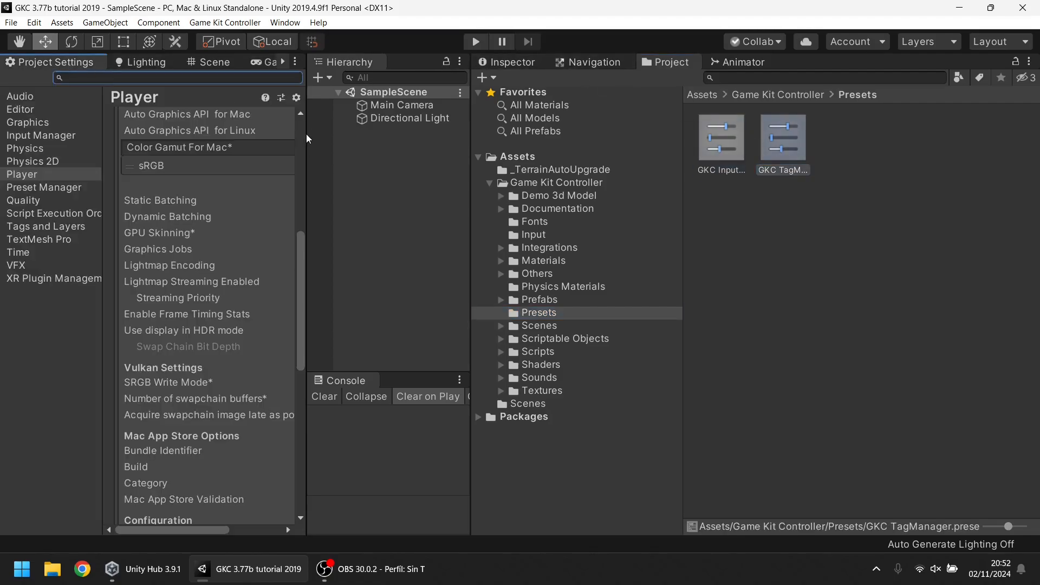
{"action": "left_click_drag", "start_coordinate": [306, 144], "coordinate": [542, 144]}
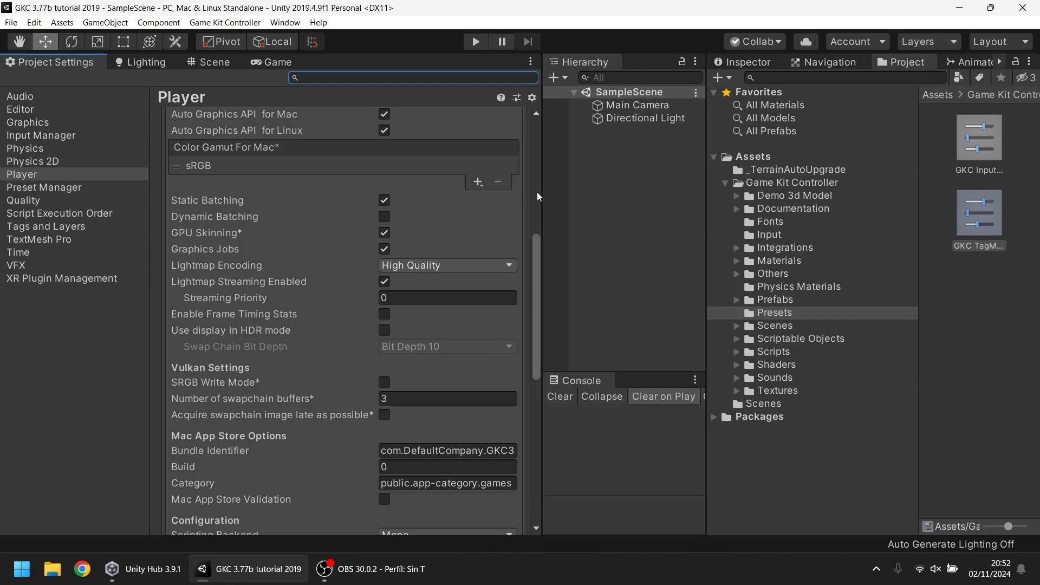
{"action": "left_click", "coordinate": [48, 135]}
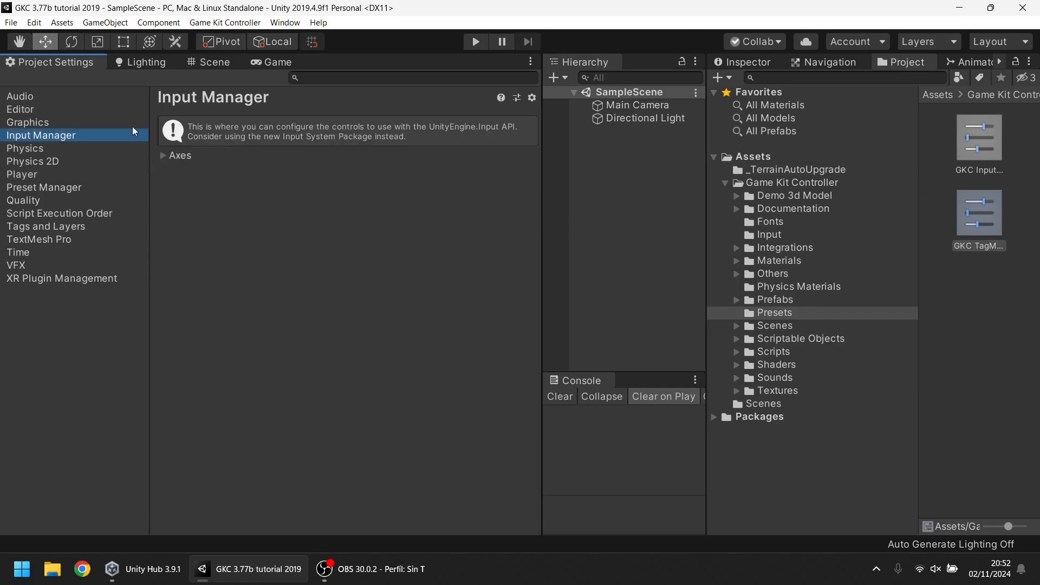
{"action": "left_click", "coordinate": [173, 159]}
{"action": "scroll", "coordinate": [273, 279], "scroll_direction": "down", "scroll_amount": 9}
{"action": "scroll", "coordinate": [287, 341], "scroll_direction": "up", "scroll_amount": 7}
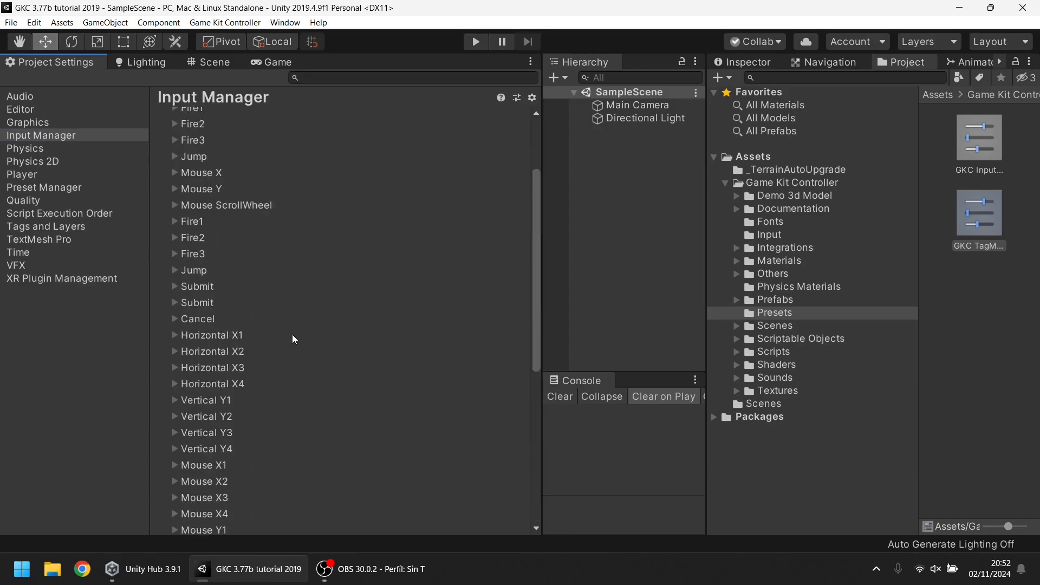
{"action": "scroll", "coordinate": [255, 222], "scroll_direction": "up", "scroll_amount": 3}
{"action": "scroll", "coordinate": [307, 368], "scroll_direction": "down", "scroll_amount": 2}
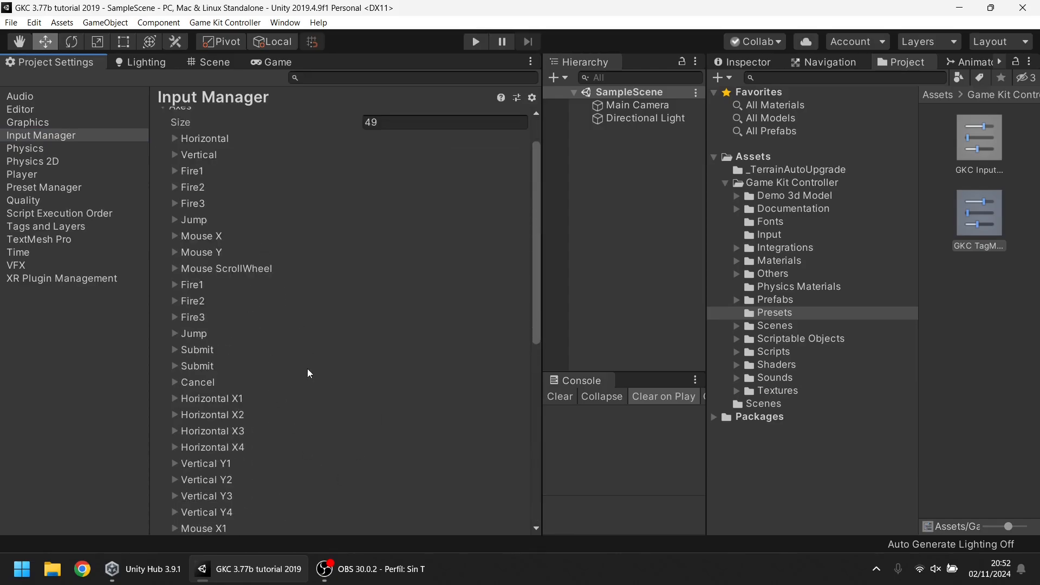
{"action": "scroll", "coordinate": [379, 314], "scroll_direction": "up", "scroll_amount": 2}
Check which presets are offered for the Input Manager without applying one, and review the axes list to its end
{"action": "left_click", "coordinate": [516, 97]}
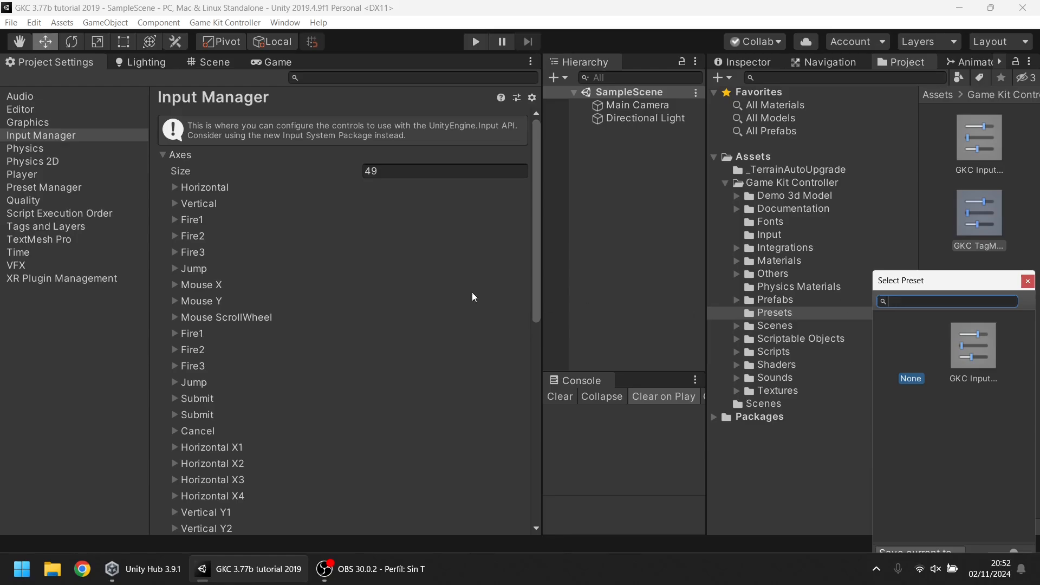
{"action": "left_click", "coordinate": [1027, 281]}
{"action": "scroll", "coordinate": [337, 245], "scroll_direction": "down", "scroll_amount": 5}
{"action": "scroll", "coordinate": [337, 245], "scroll_direction": "down", "scroll_amount": 4}
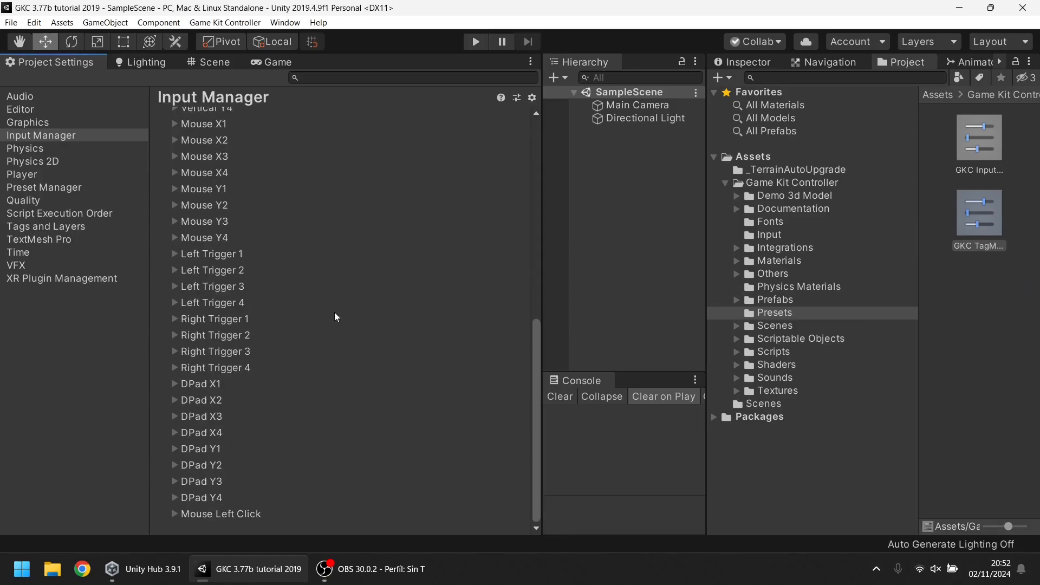
{"action": "scroll", "coordinate": [334, 311], "scroll_direction": "up", "scroll_amount": 15}
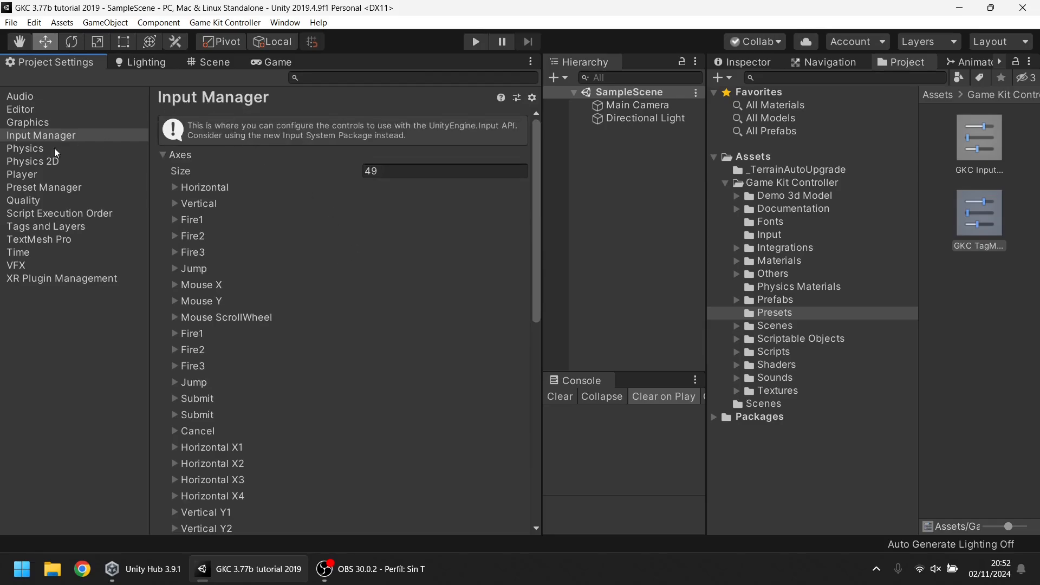
Open the Tags and Layers project settings, expand Layers, and examine the user layer names
{"action": "left_click", "coordinate": [33, 239]}
{"action": "left_click", "coordinate": [33, 230]}
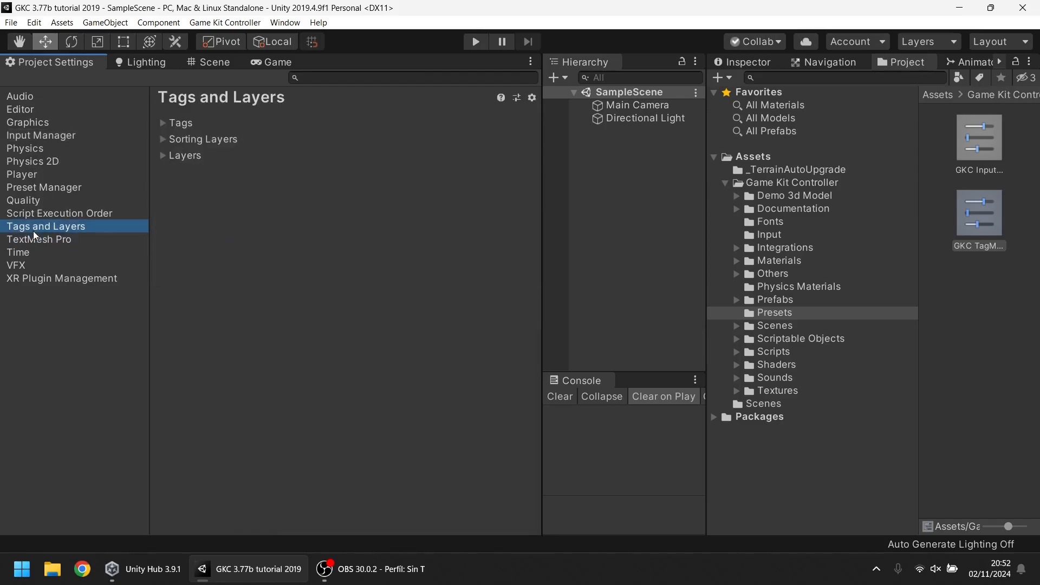
{"action": "left_click", "coordinate": [181, 158]}
{"action": "scroll", "coordinate": [267, 159], "scroll_direction": "down", "scroll_amount": 3}
{"action": "scroll", "coordinate": [343, 161], "scroll_direction": "up", "scroll_amount": 3}
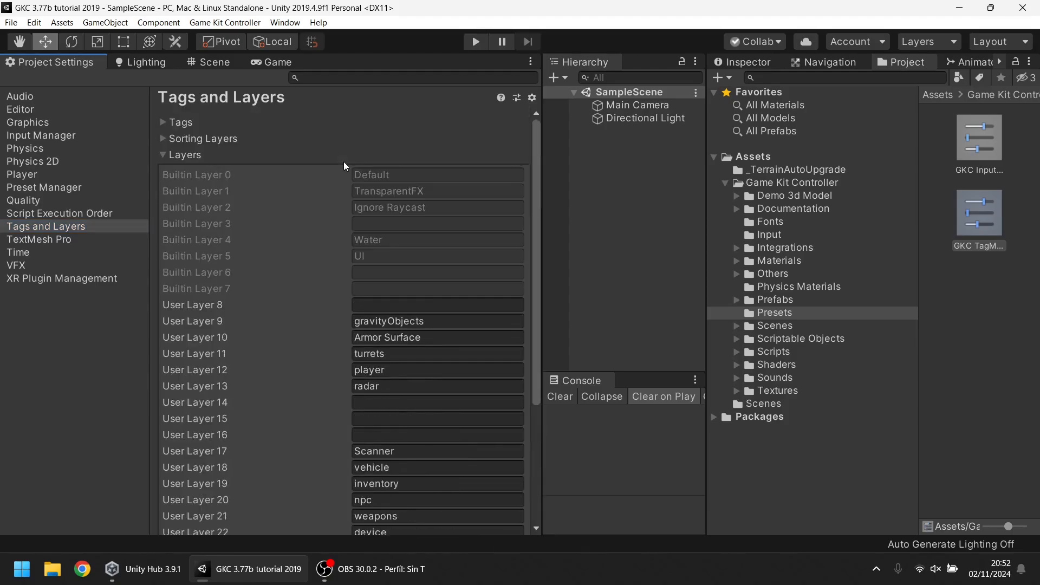
{"action": "scroll", "coordinate": [498, 163], "scroll_direction": "down", "scroll_amount": 3}
{"action": "scroll", "coordinate": [475, 192], "scroll_direction": "up", "scroll_amount": 3}
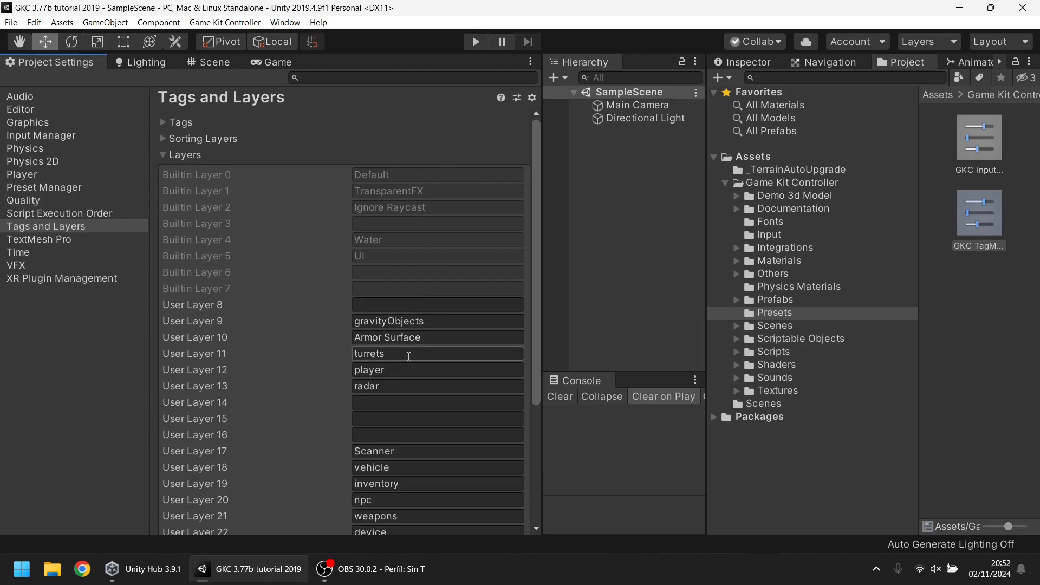
{"action": "scroll", "coordinate": [468, 281], "scroll_direction": "down", "scroll_amount": 3}
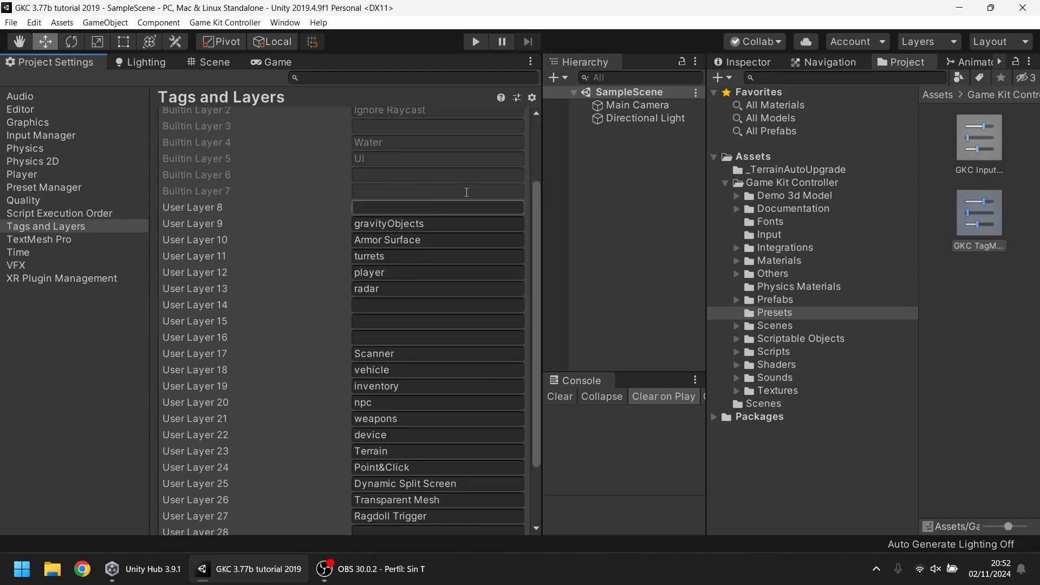
Select the GKC input preset and the GKC TagManager preset in turn, and review the layers through User Layer 31
{"action": "left_click", "coordinate": [980, 147]}
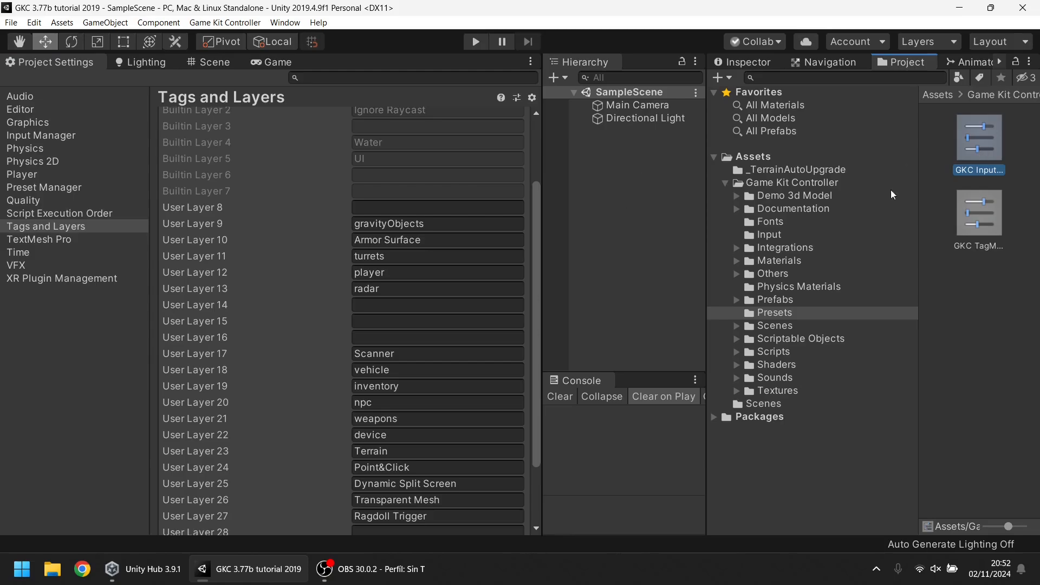
{"action": "left_click", "coordinate": [972, 208]}
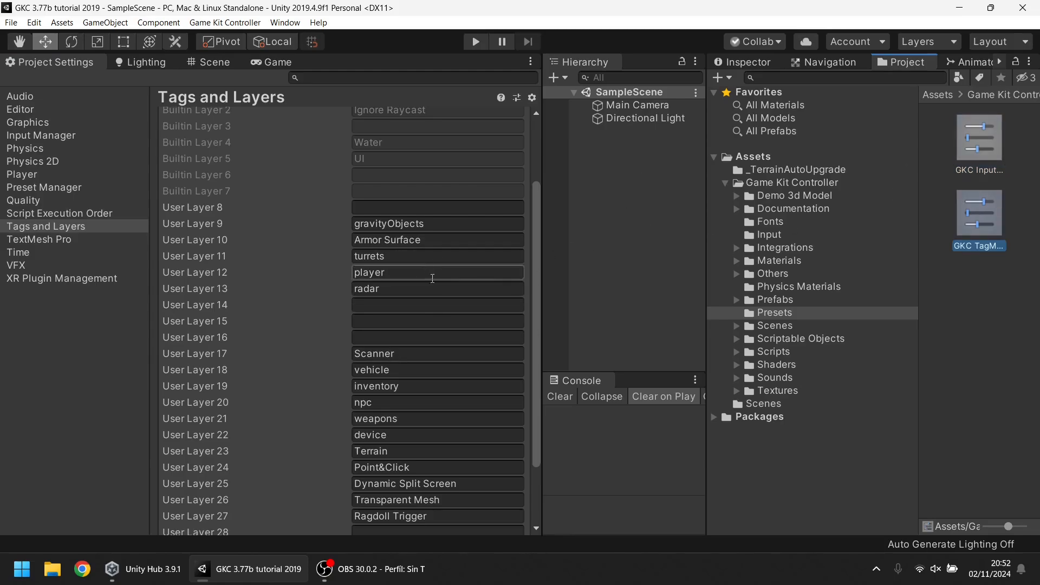
{"action": "scroll", "coordinate": [452, 292], "scroll_direction": "down", "scroll_amount": 3}
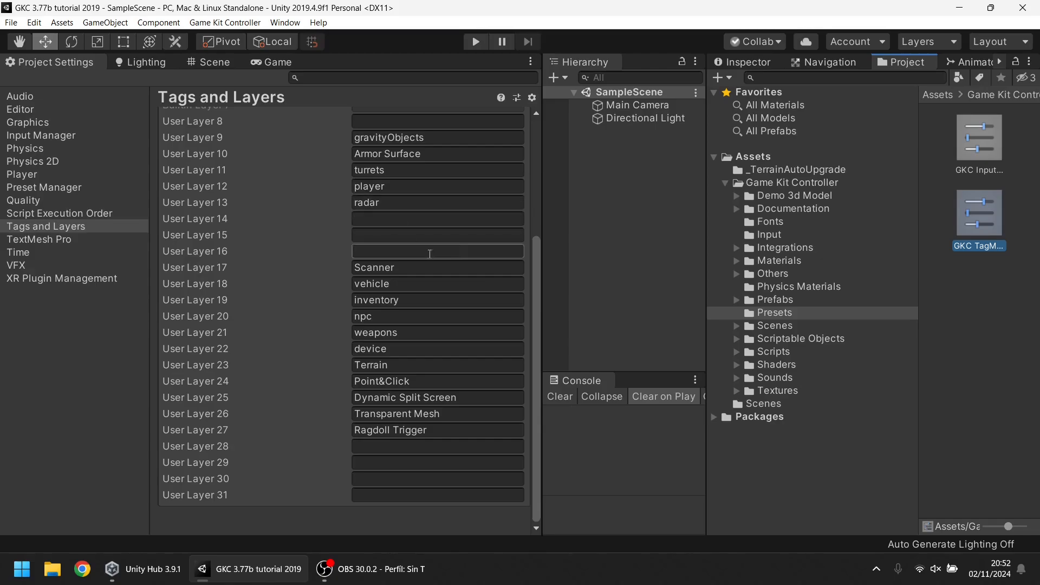
{"action": "scroll", "coordinate": [467, 160], "scroll_direction": "up", "scroll_amount": 5}
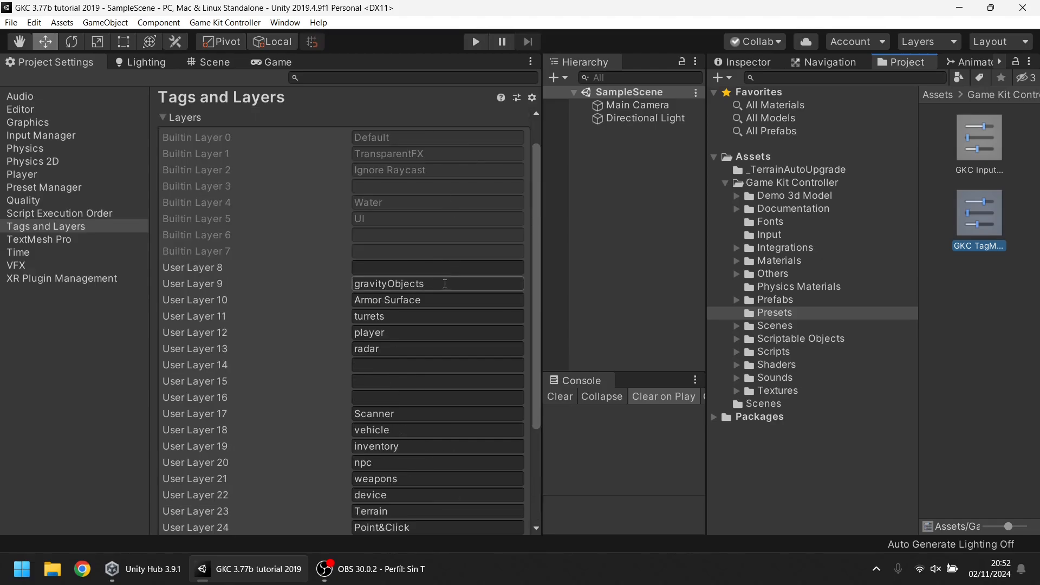
Expand Tags to review the tag and layer names, and check which presets are offered for Tags and Layers without applying one
{"action": "scroll", "coordinate": [412, 416], "scroll_direction": "down", "scroll_amount": 3}
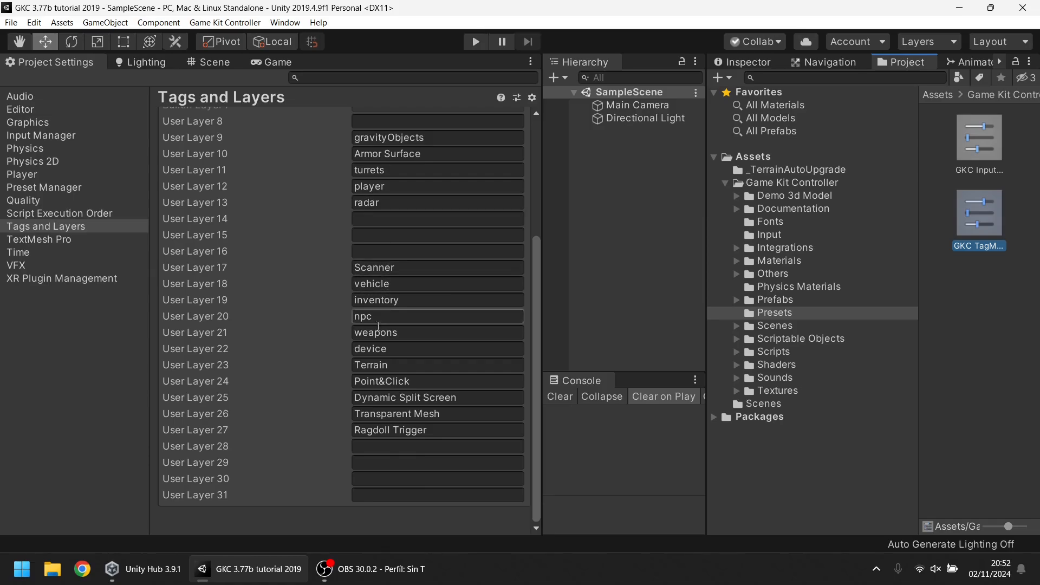
{"action": "scroll", "coordinate": [181, 250], "scroll_direction": "up", "scroll_amount": 5}
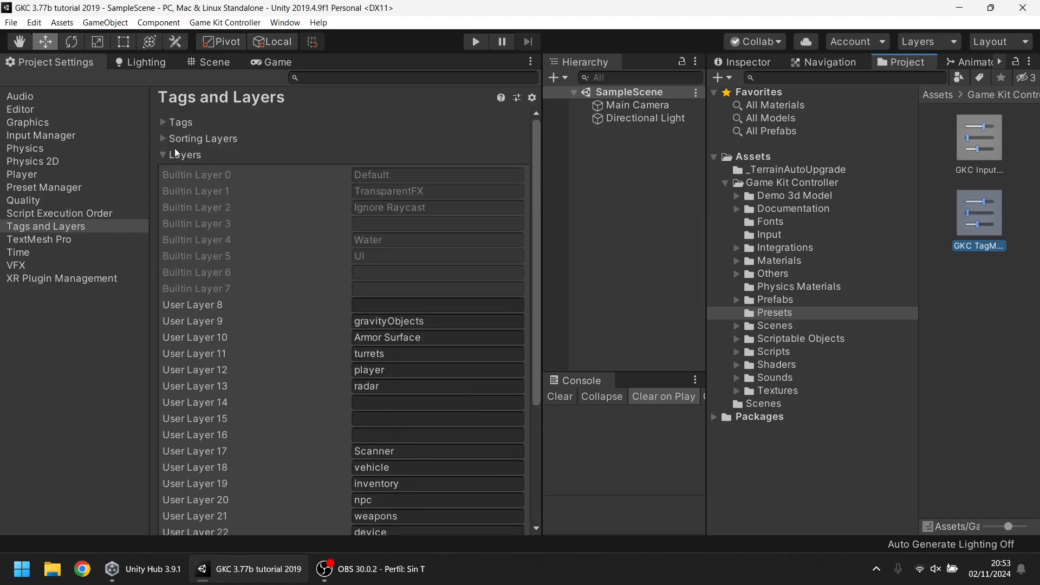
{"action": "left_click", "coordinate": [174, 121]}
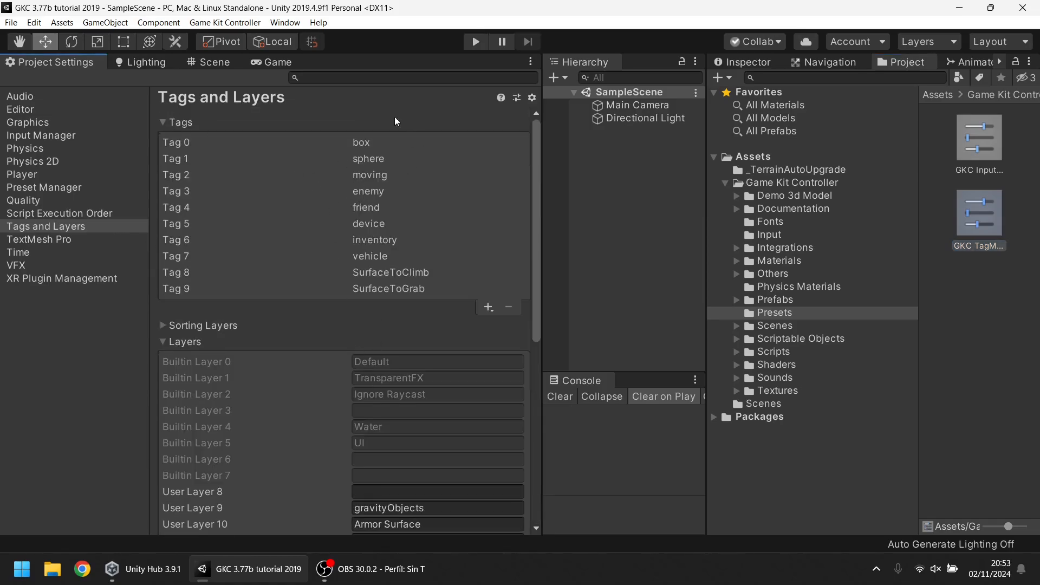
{"action": "scroll", "coordinate": [434, 270], "scroll_direction": "down", "scroll_amount": 10}
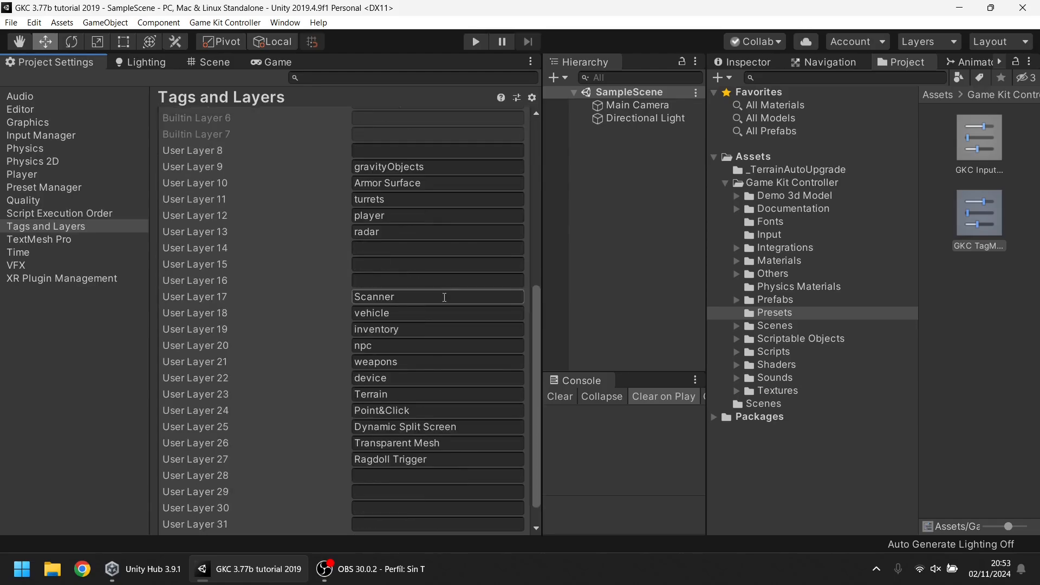
{"action": "scroll", "coordinate": [386, 208], "scroll_direction": "up", "scroll_amount": 10}
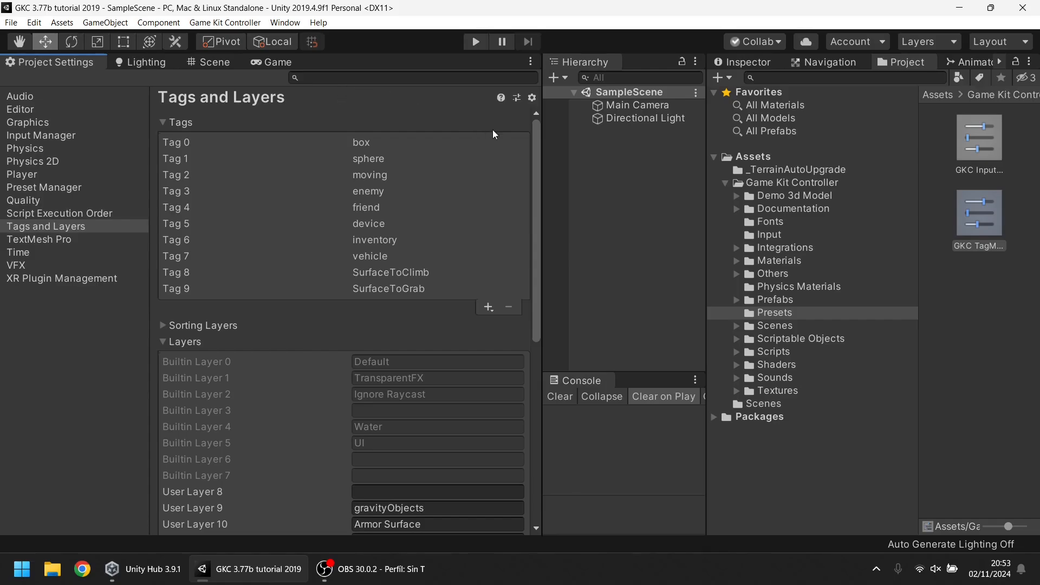
{"action": "left_click", "coordinate": [516, 97]}
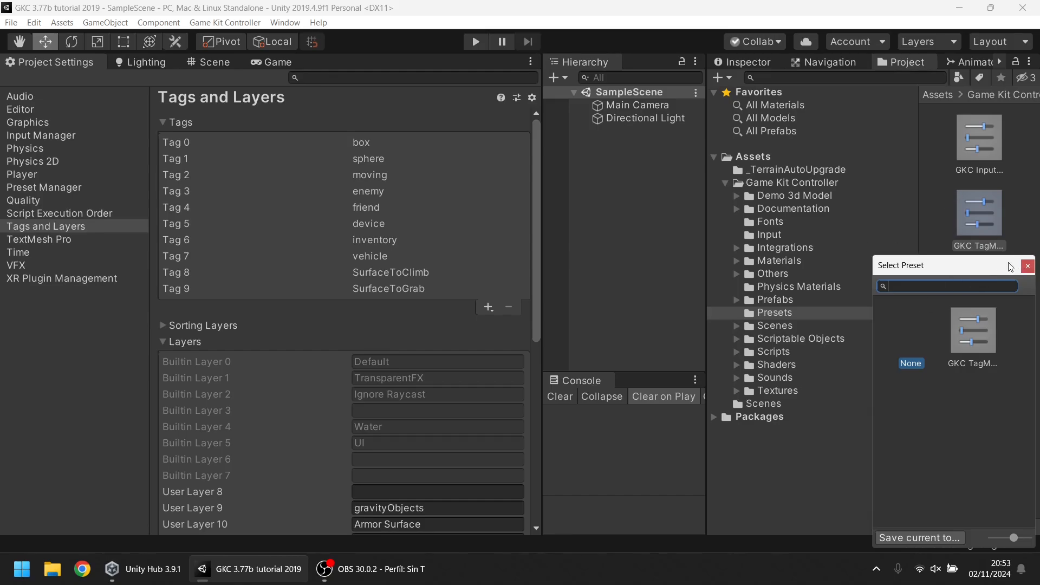
{"action": "left_click", "coordinate": [1028, 266]}
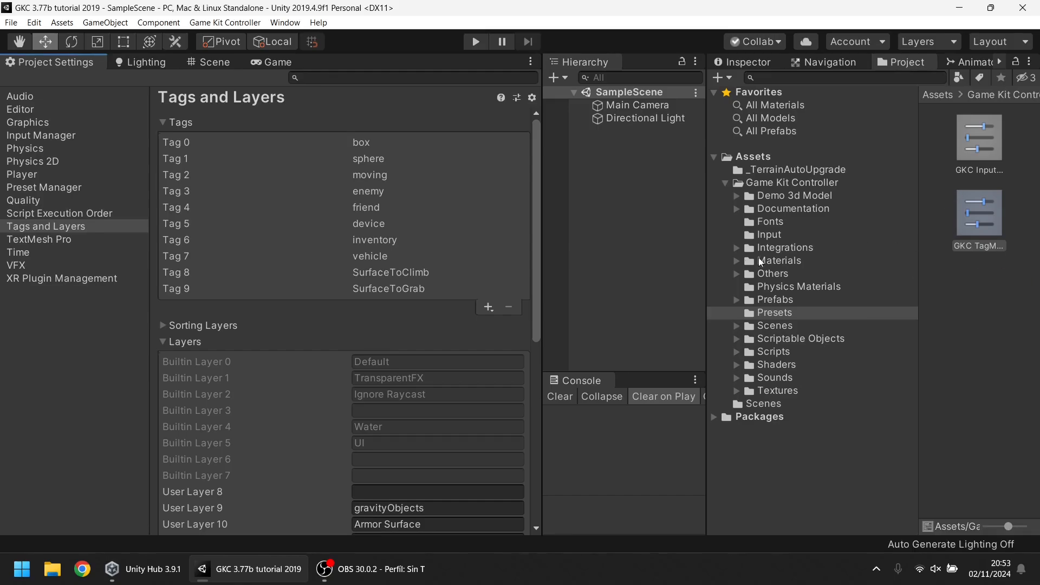
Search the project assets for "action system" and open the Action System scene
{"action": "left_click", "coordinate": [268, 62]}
{"action": "left_click", "coordinate": [788, 80]}
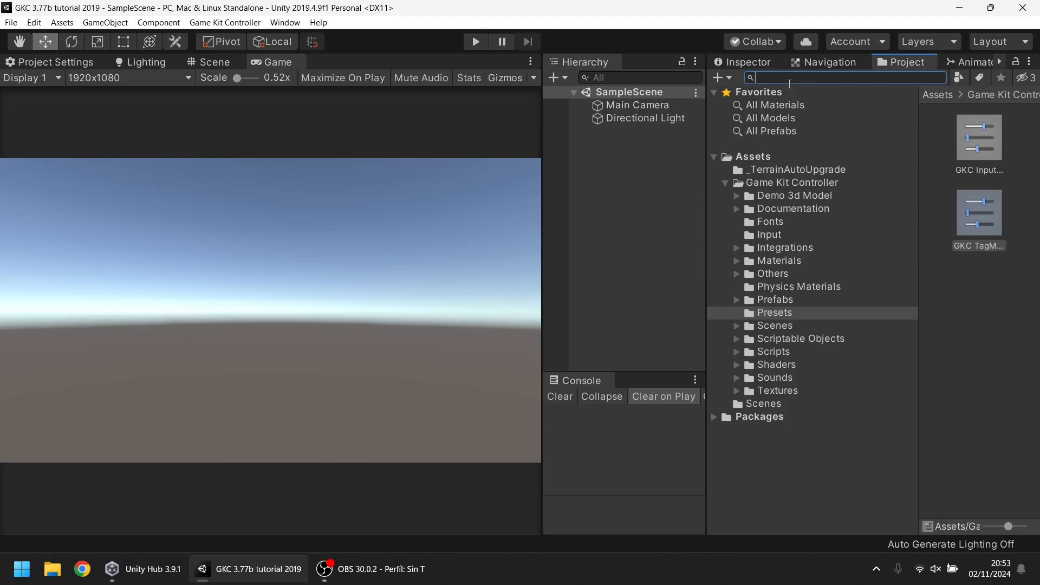
{"action": "type", "text": "action system"}
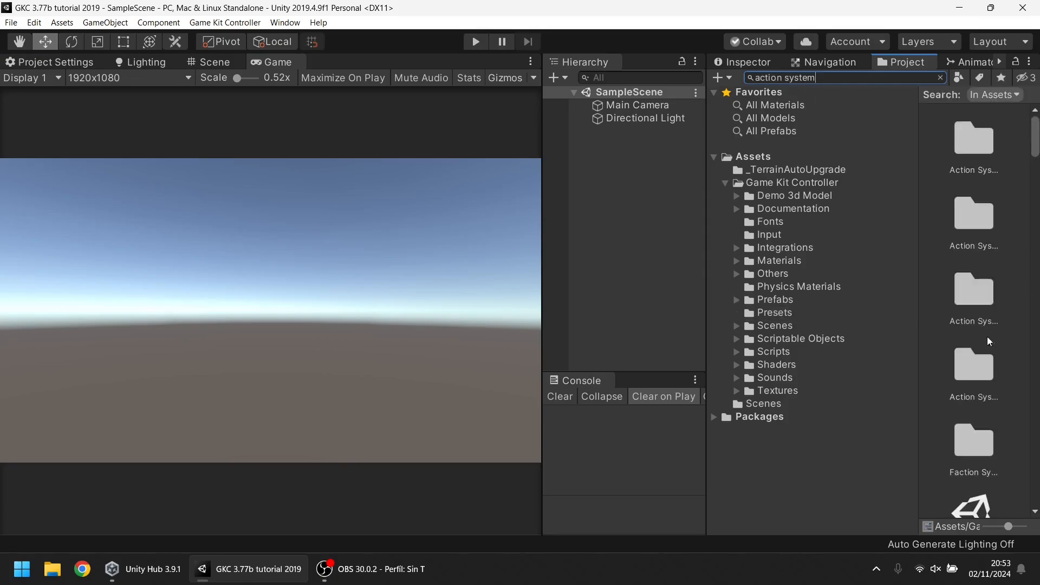
{"action": "scroll", "coordinate": [986, 337], "scroll_direction": "down", "scroll_amount": 3}
{"action": "left_click", "coordinate": [959, 313]}
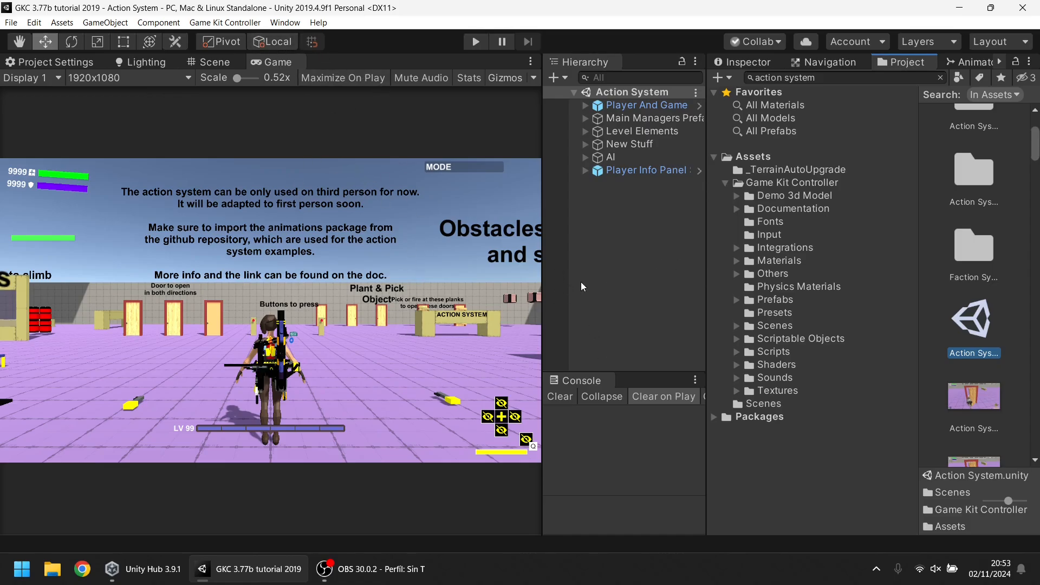
Widen the Game view with the Inspector showing, and survey the level in the Scene view before returning to the Game view
{"action": "left_click", "coordinate": [758, 61]}
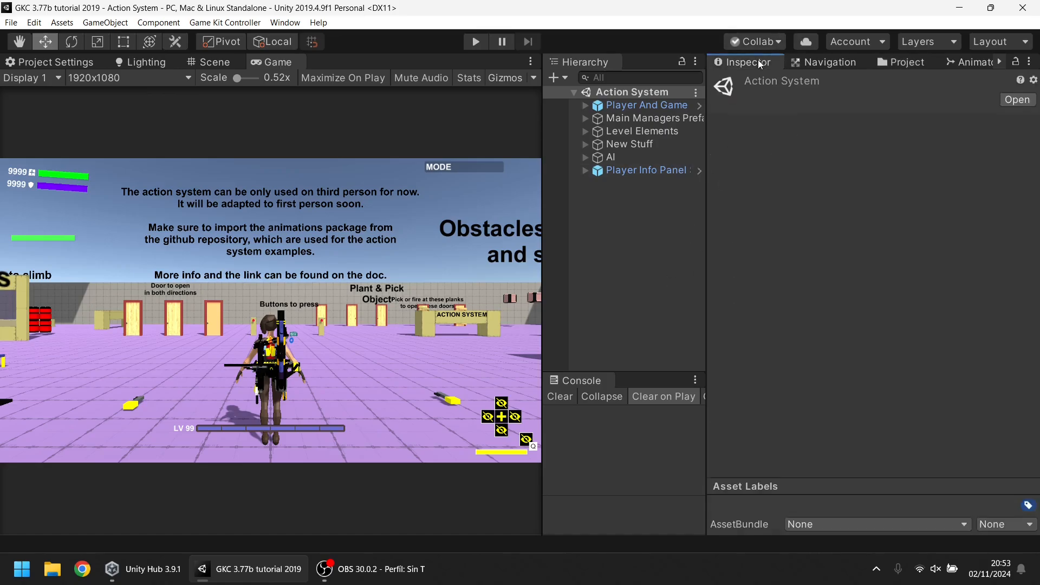
{"action": "left_click_drag", "start_coordinate": [543, 245], "coordinate": [652, 233]}
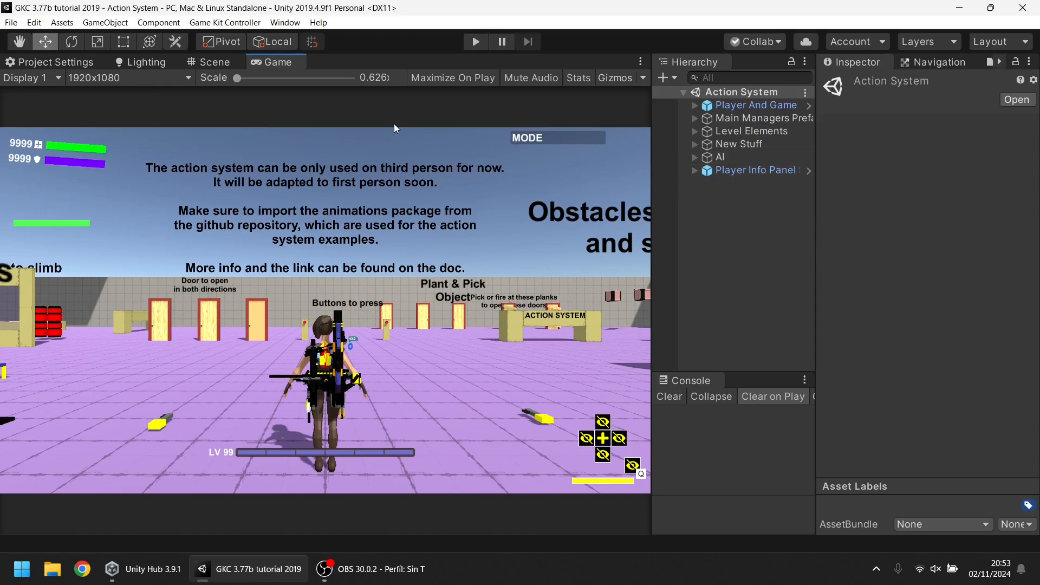
{"action": "left_click", "coordinate": [222, 64]}
{"action": "right_click_drag", "start_coordinate": [415, 271], "coordinate": [529, 218]}
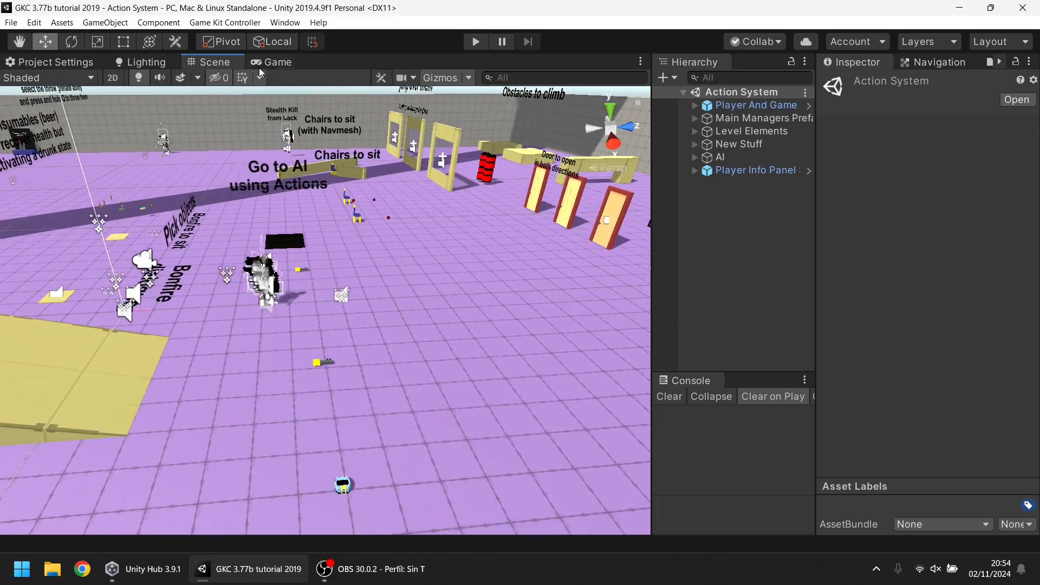
{"action": "left_click", "coordinate": [266, 62]}
Try to run the scene, read the Game Kit Controller Initial Info text to its end, and close its window
{"action": "left_click", "coordinate": [482, 39]}
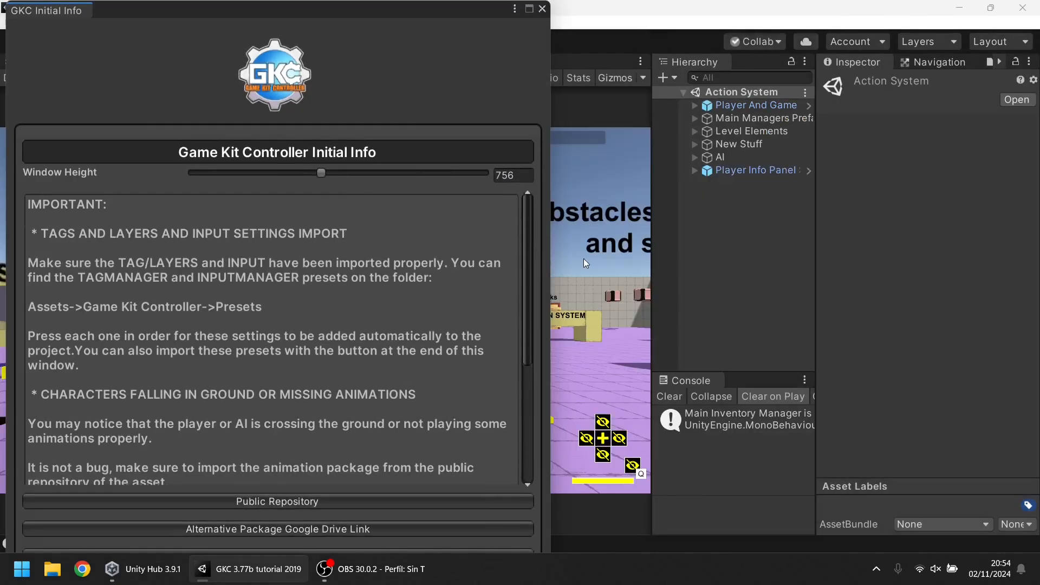
{"action": "left_click_drag", "start_coordinate": [526, 233], "coordinate": [476, 193]}
{"action": "left_click_drag", "start_coordinate": [528, 271], "coordinate": [476, 356]}
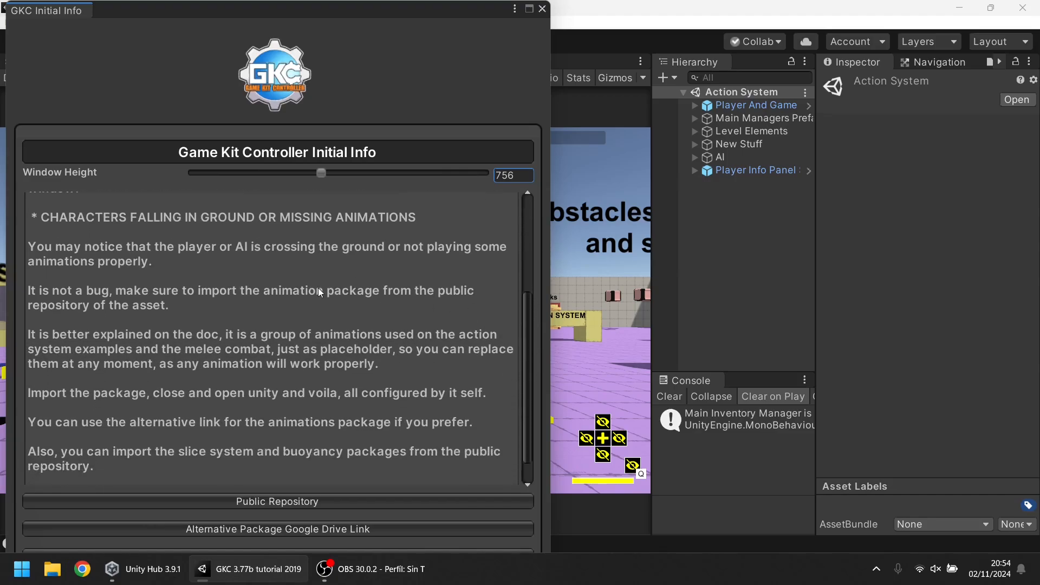
{"action": "scroll", "coordinate": [453, 308], "scroll_direction": "down", "scroll_amount": 2}
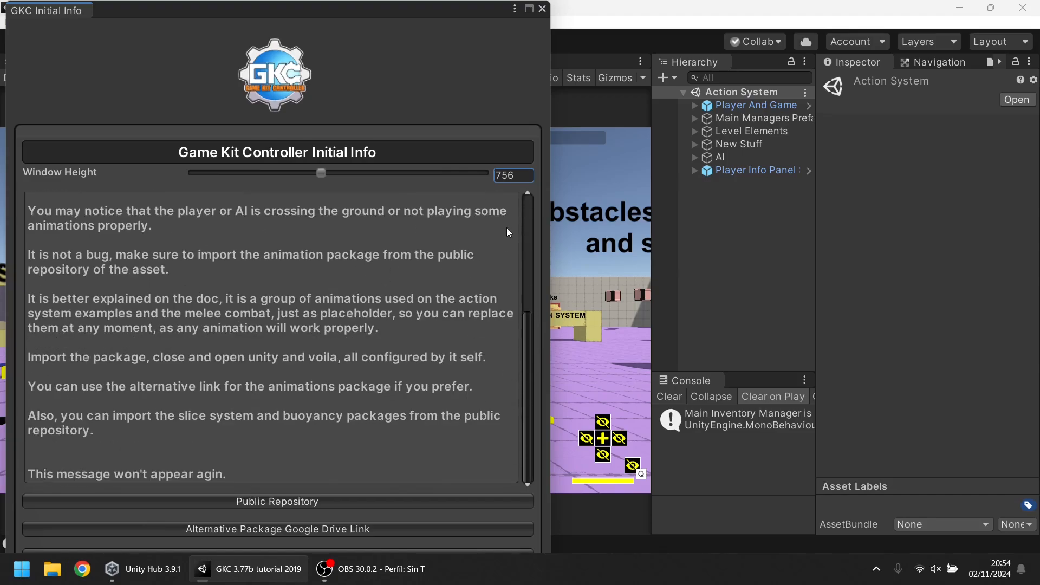
{"action": "left_click", "coordinate": [542, 8]}
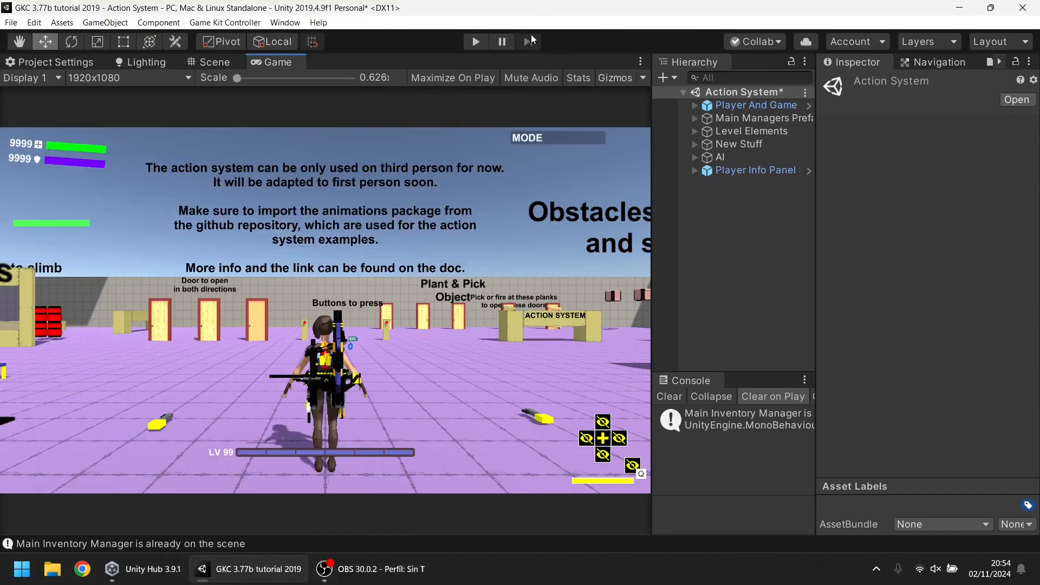
Run the Action System scene to check the player character, bring up the in-game pause menu, and stop play mode
{"action": "left_click", "coordinate": [477, 43]}
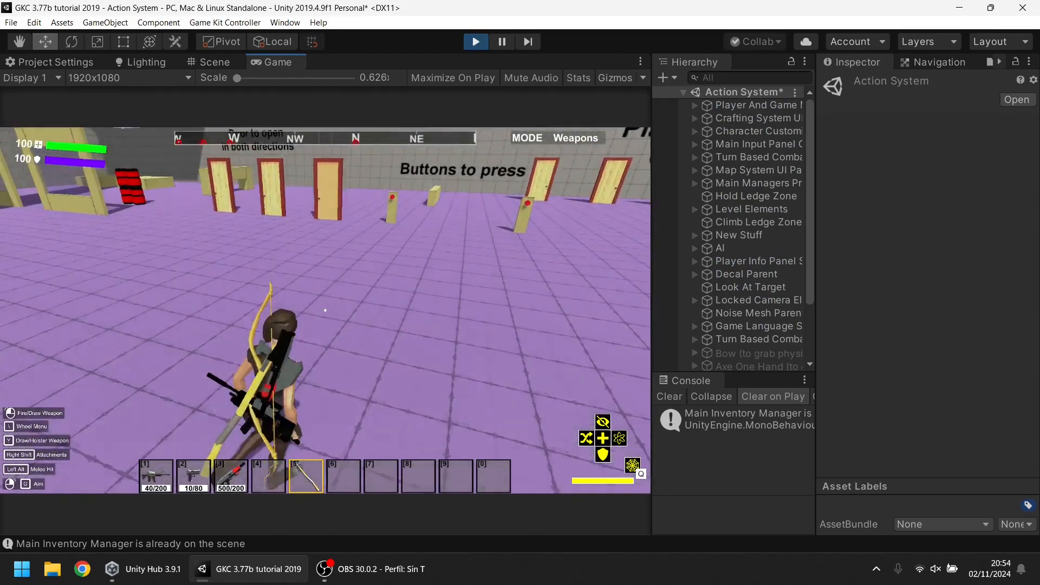
{"action": "key", "text": "Escape"}
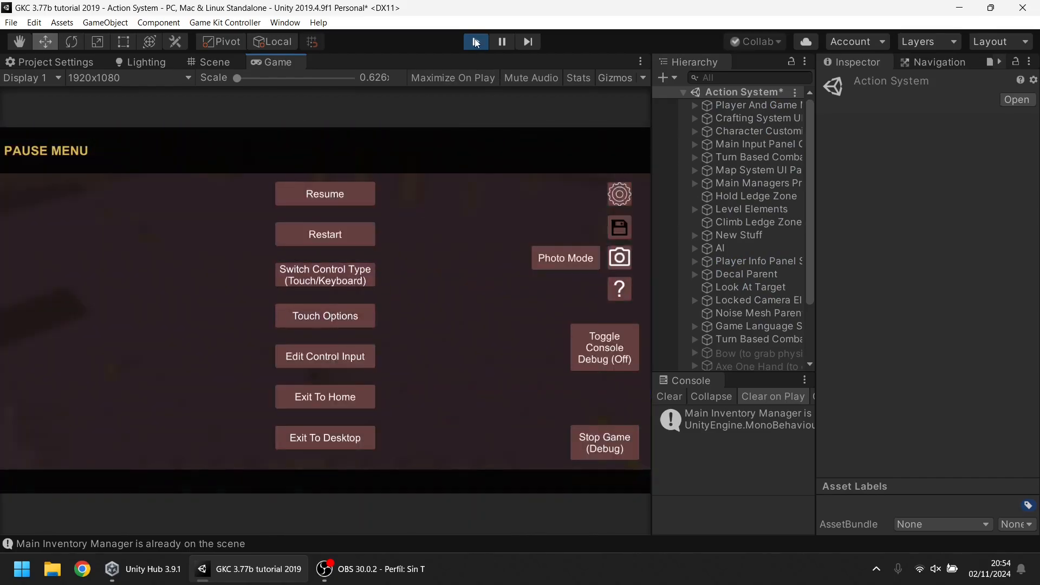
{"action": "left_click", "coordinate": [475, 42]}
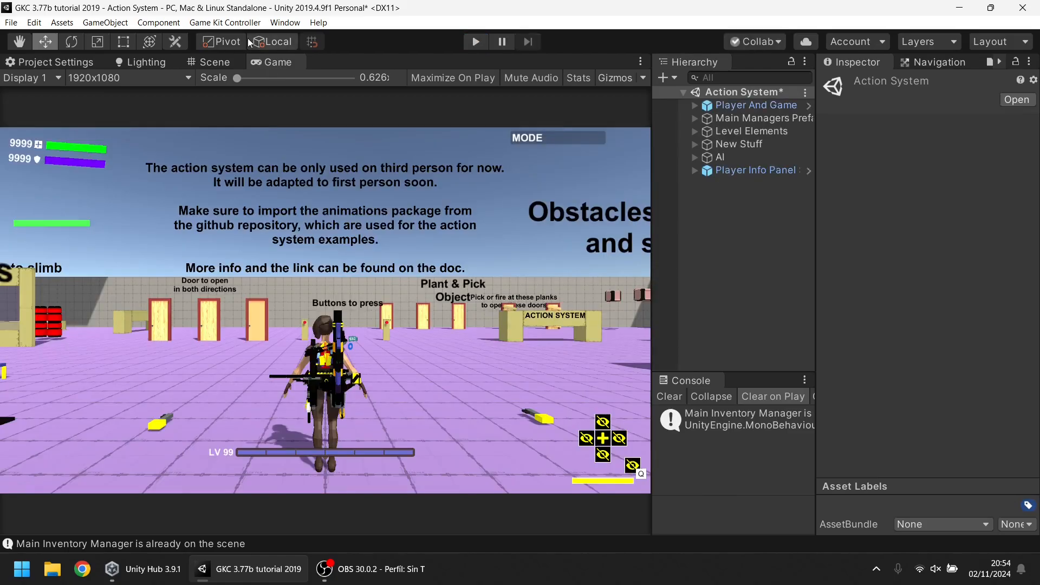
Reopen the GKC Initial Pop Up, set its Window Height to 594, and open the alternative Google Drive link for the animations package
{"action": "left_click", "coordinate": [238, 22]}
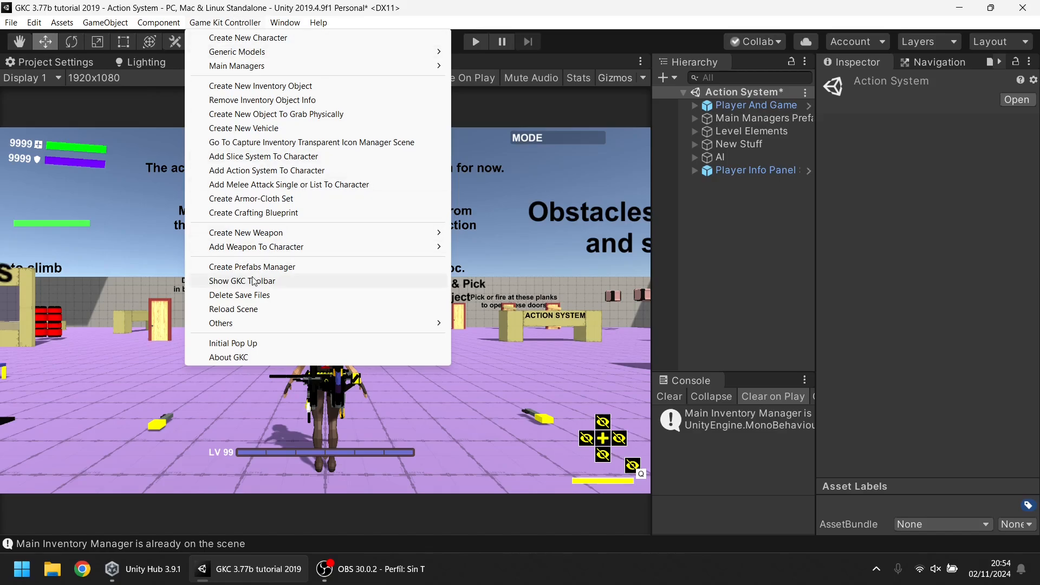
{"action": "left_click", "coordinate": [246, 343]}
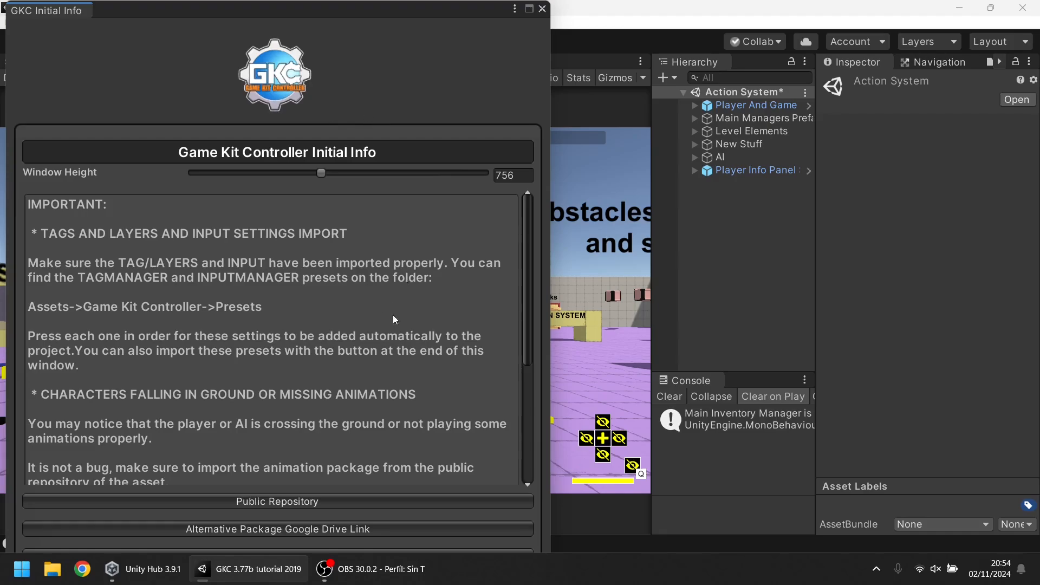
{"action": "scroll", "coordinate": [392, 315], "scroll_direction": "down", "scroll_amount": 5}
{"action": "left_click", "coordinate": [319, 173]}
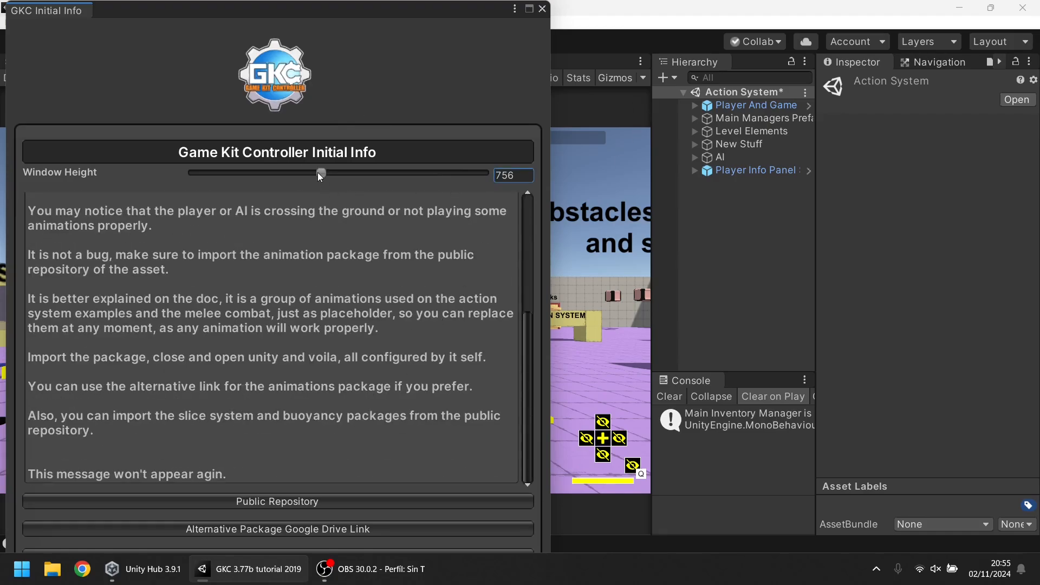
{"action": "left_click_drag", "start_coordinate": [320, 175], "coordinate": [241, 177]}
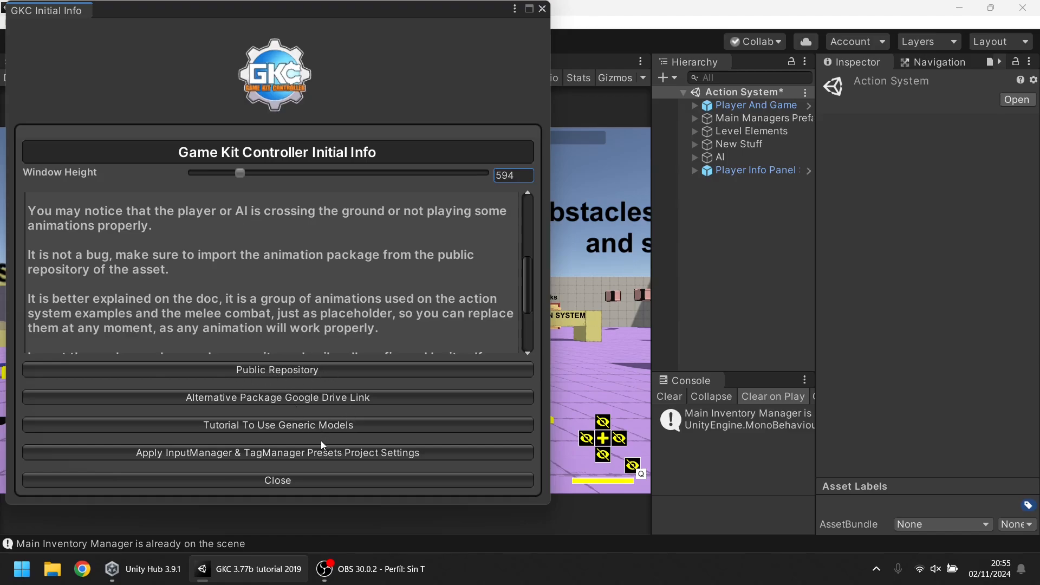
{"action": "left_click", "coordinate": [295, 401]}
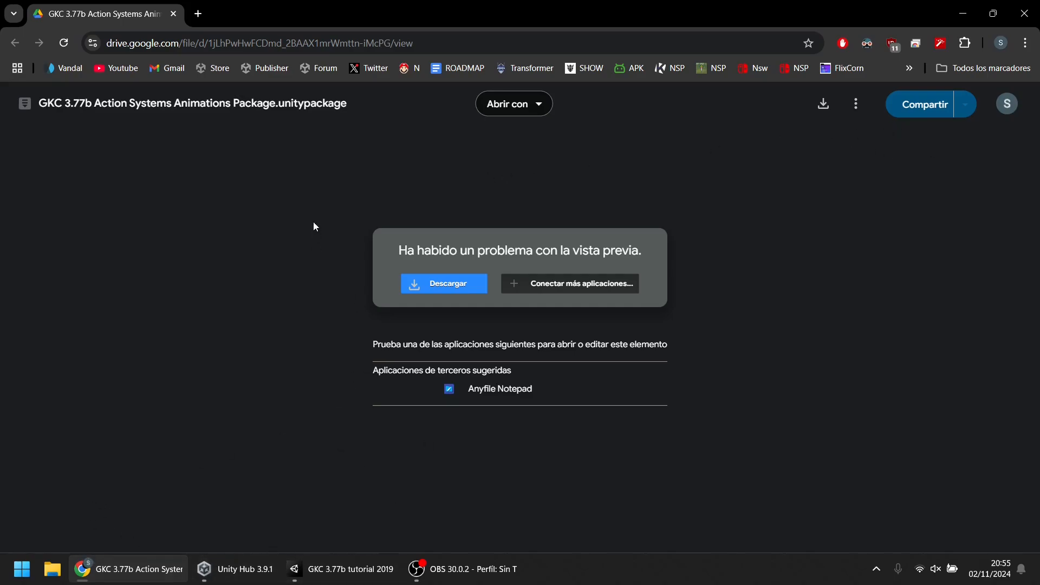
Import all Mixamo Animations from the local GKC 3.77b Action Systems Animations Package.unitypackage in the GKC folder into the project
{"action": "left_click", "coordinate": [60, 573]}
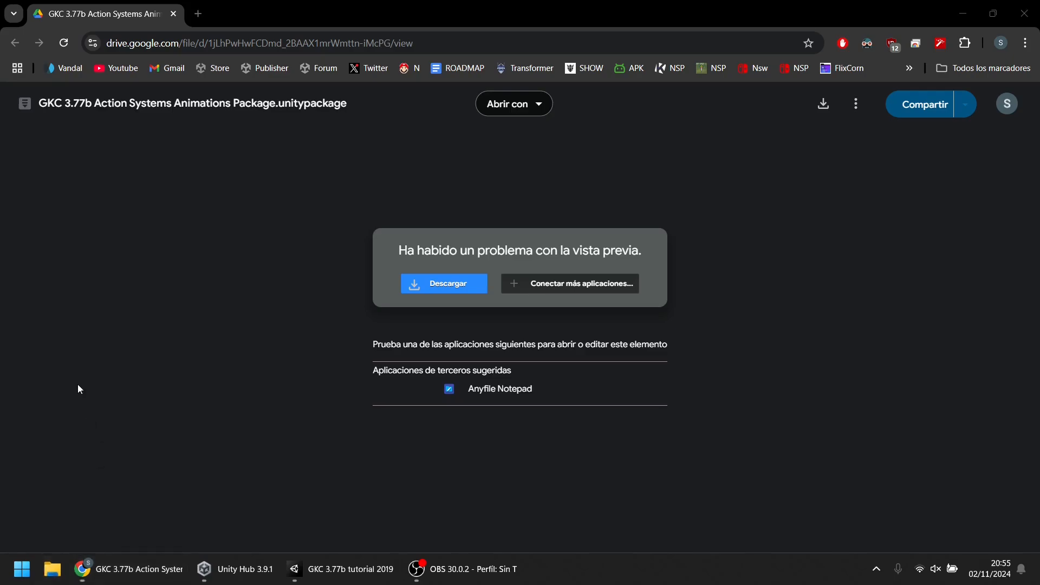
{"action": "left_click", "coordinate": [84, 324]}
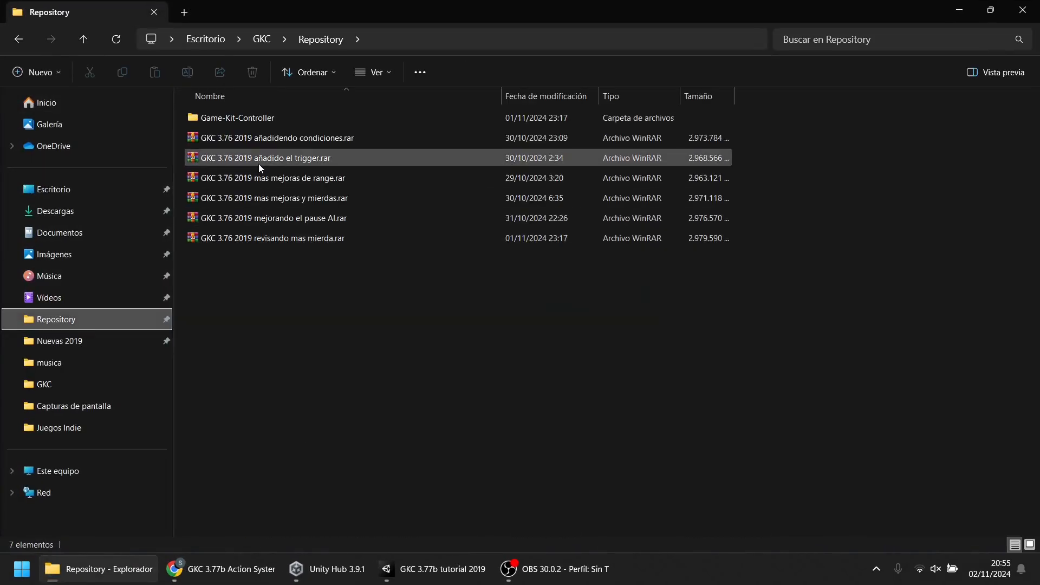
{"action": "left_click", "coordinate": [252, 43]}
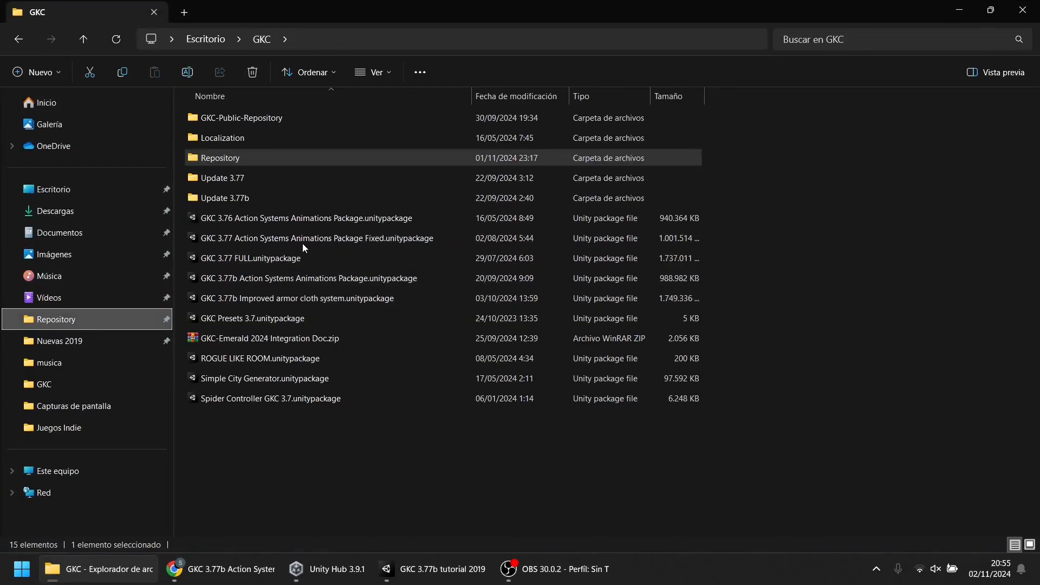
{"action": "double_click", "coordinate": [284, 280]}
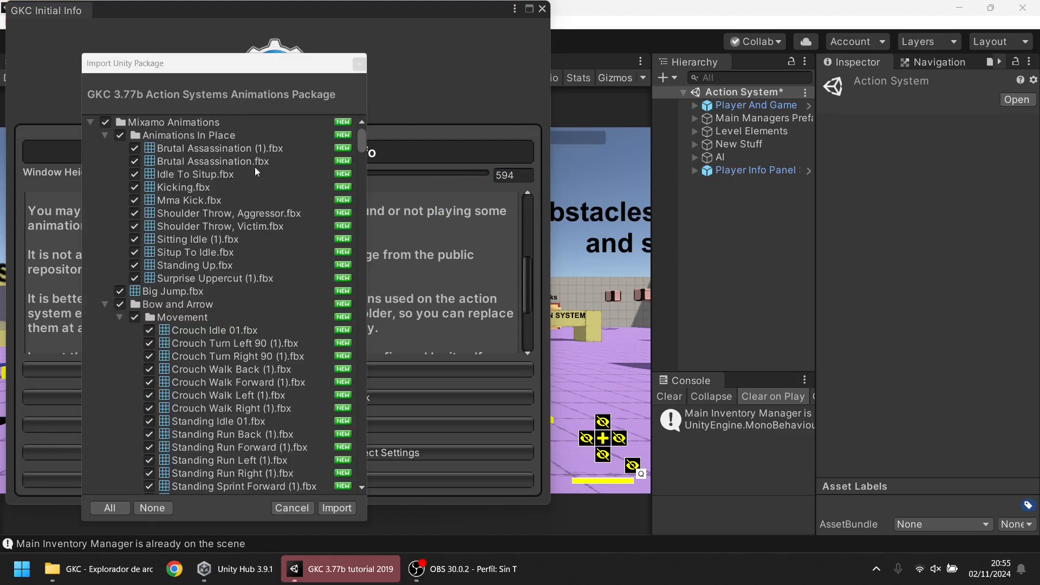
{"action": "left_click", "coordinate": [90, 122]}
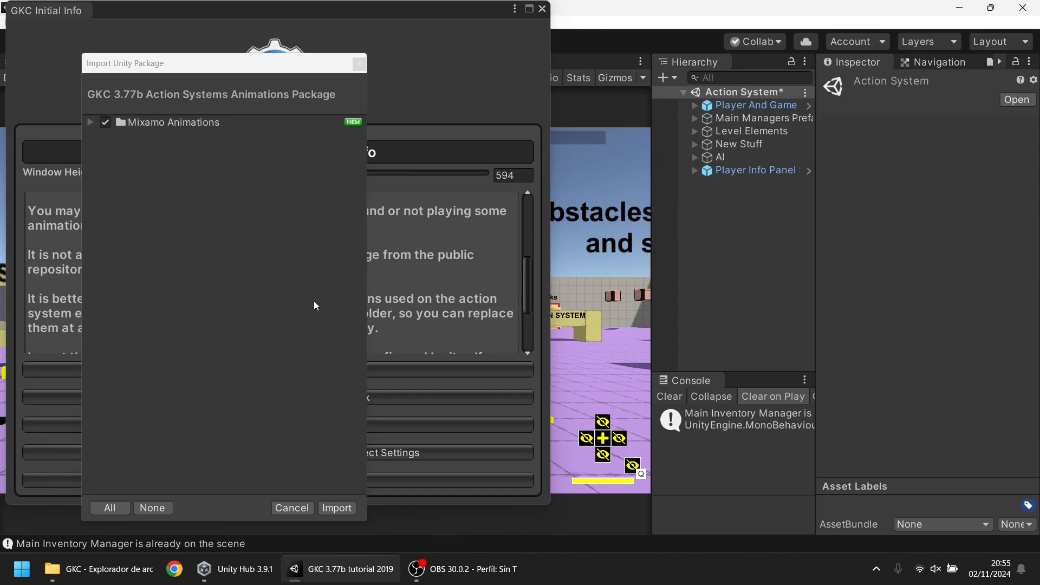
{"action": "left_click", "coordinate": [341, 509]}
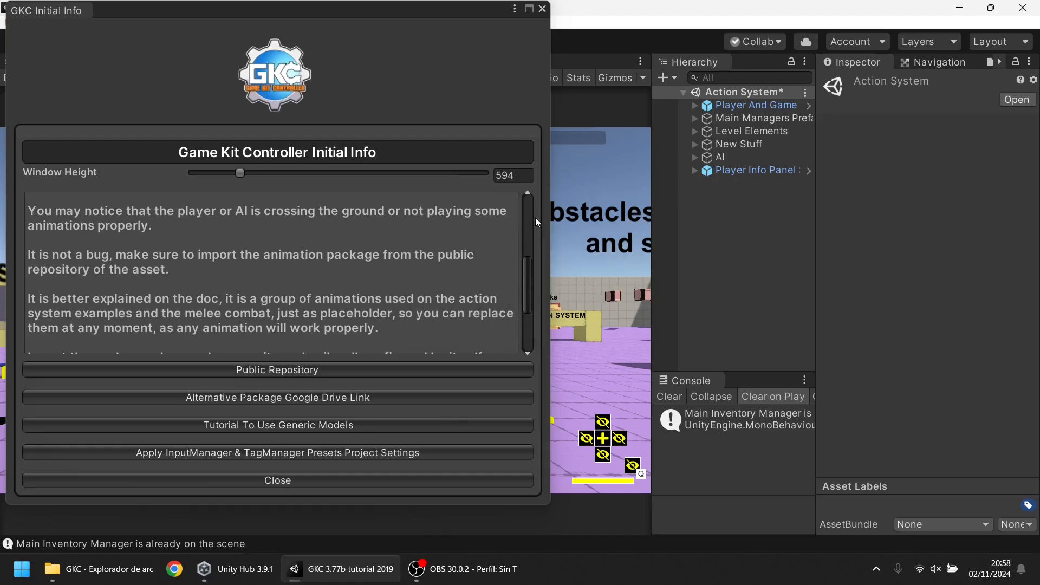
Close the Initial Info window and the Unity editor without saving the scene, and maximize Unity Hub
{"action": "left_click", "coordinate": [542, 10]}
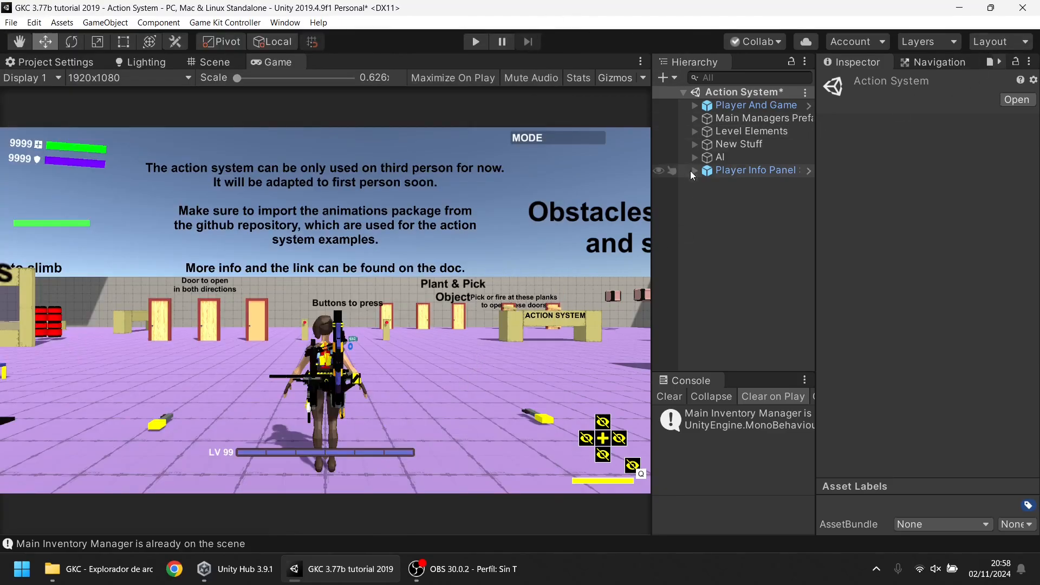
{"action": "left_click", "coordinate": [1023, 8]}
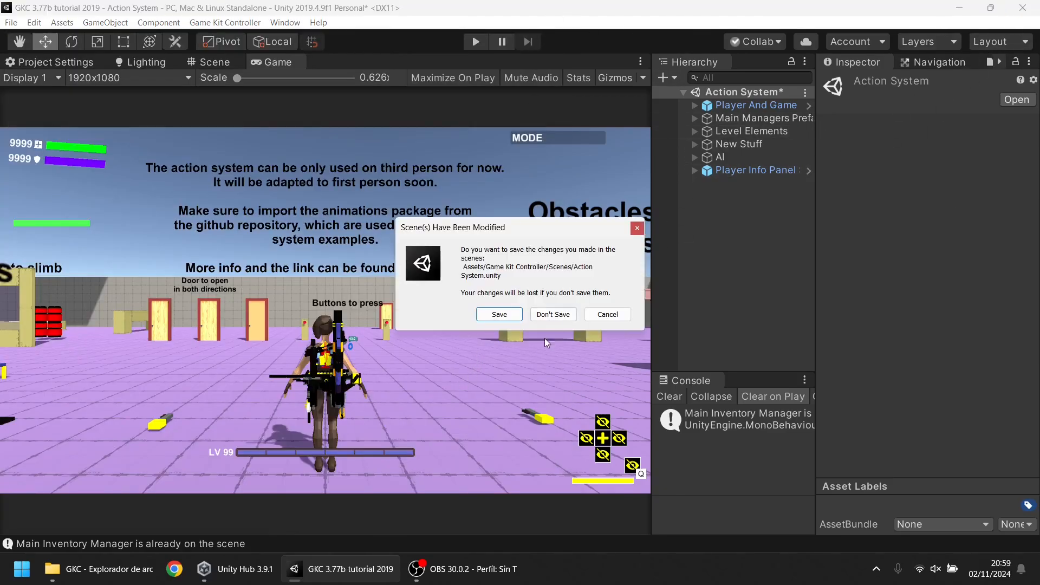
{"action": "left_click", "coordinate": [557, 315]}
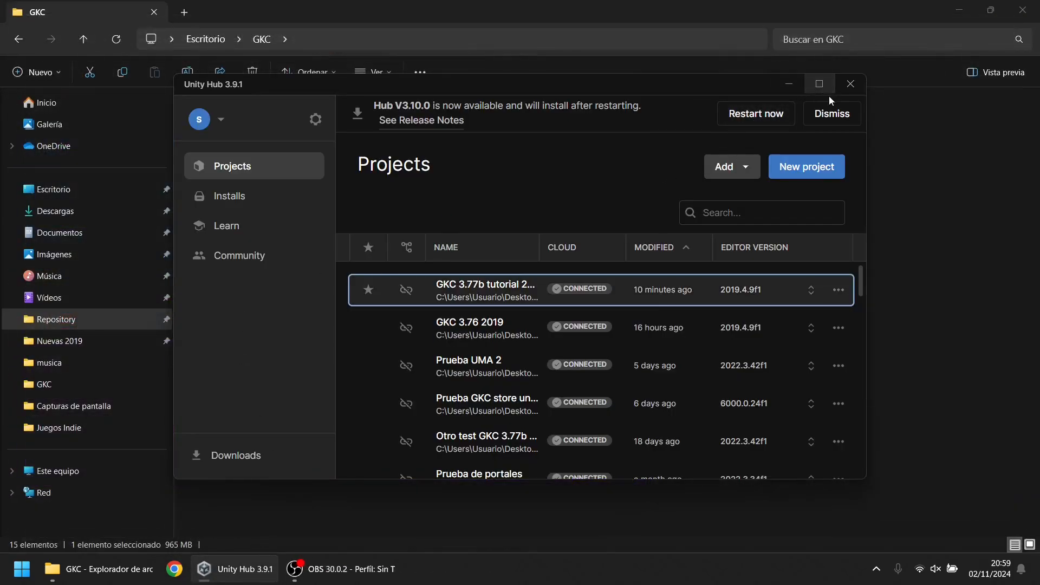
{"action": "left_click", "coordinate": [819, 84]}
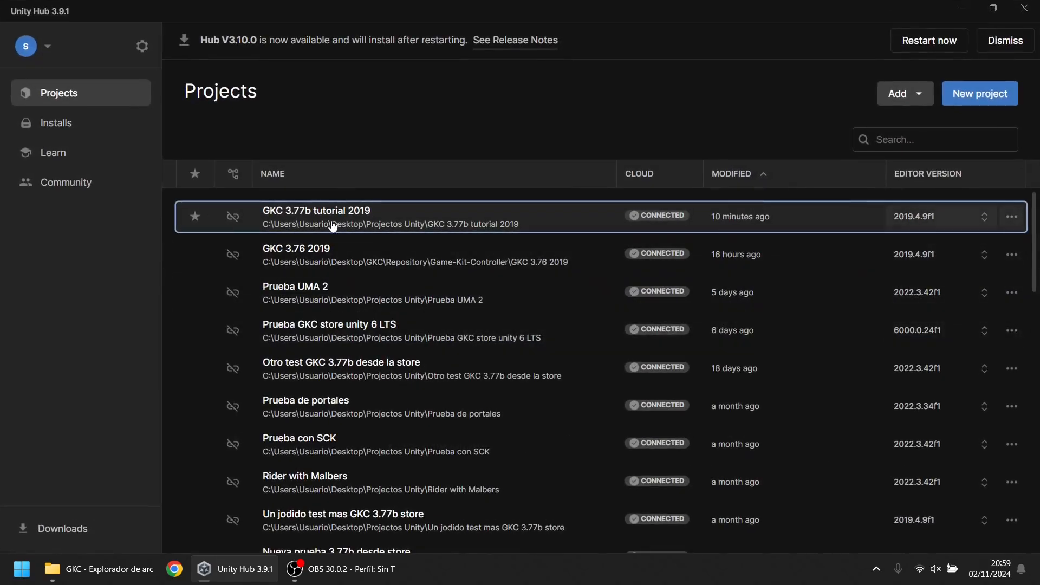
Open the GKC 3.77b tutorial 2019 project, run the Action System scene and test the player's movement
{"action": "left_click", "coordinate": [352, 223]}
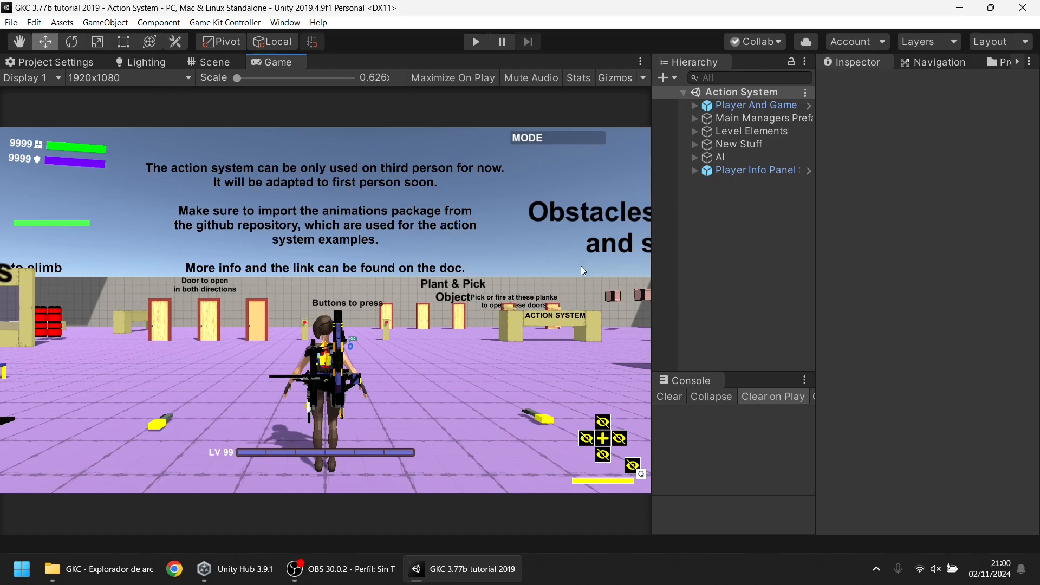
{"action": "left_click", "coordinate": [473, 43]}
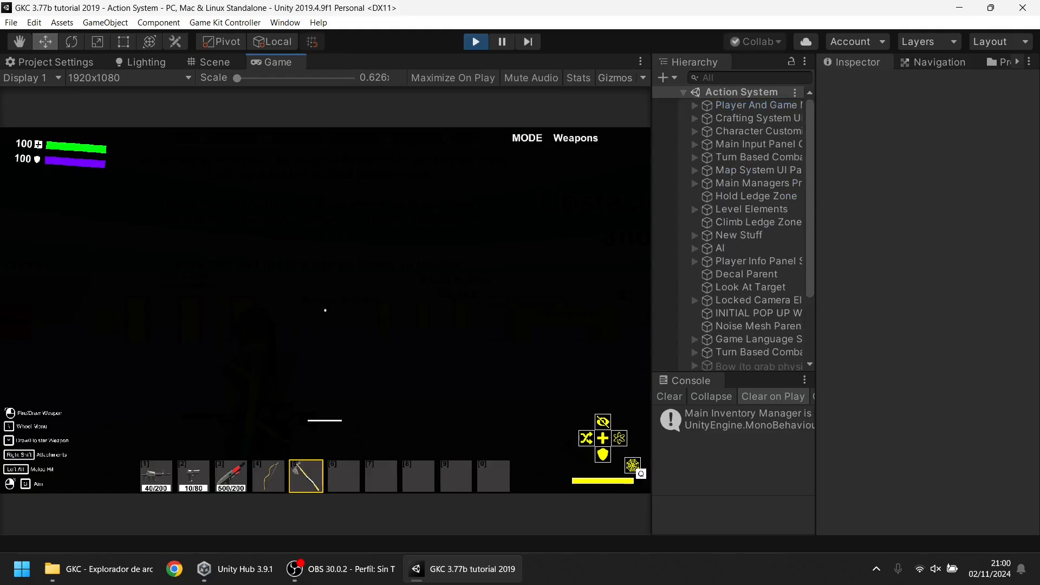
{"action": "key", "text": "w"}
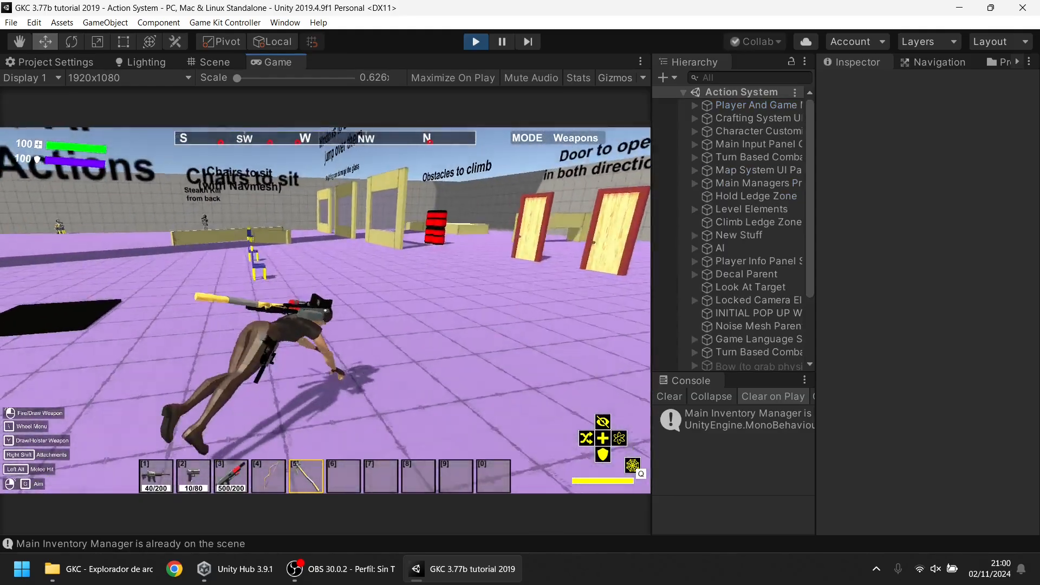
{"action": "key", "text": "w"}
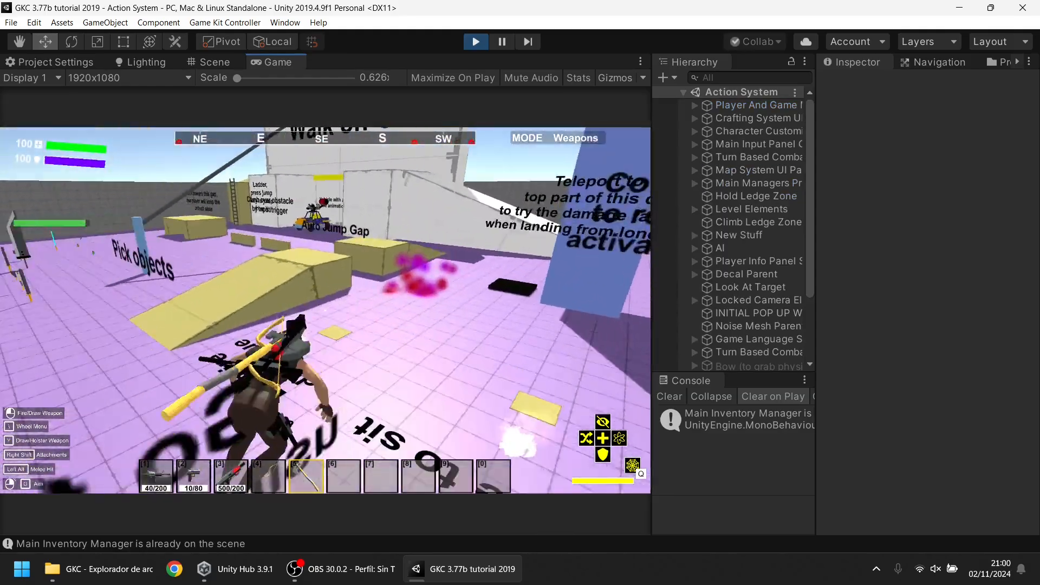
Test the camera view switch and fire the Assault Rifle in the running scene, then stop play mode
{"action": "key", "text": "z"}
{"action": "key", "text": "v"}
{"action": "key", "text": "v"}
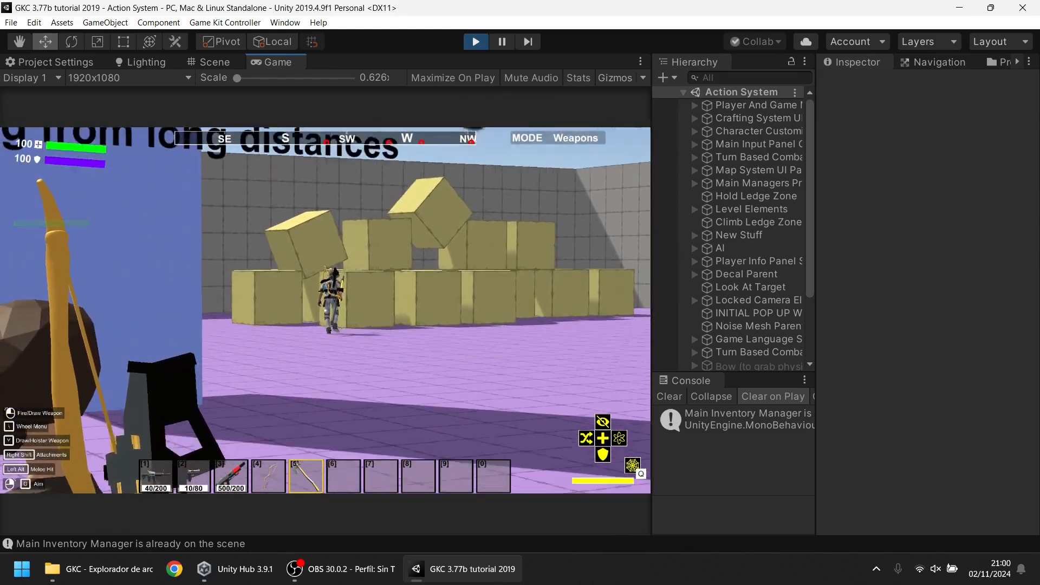
{"action": "key", "text": "1"}
{"action": "left_click", "coordinate": [324, 310]}
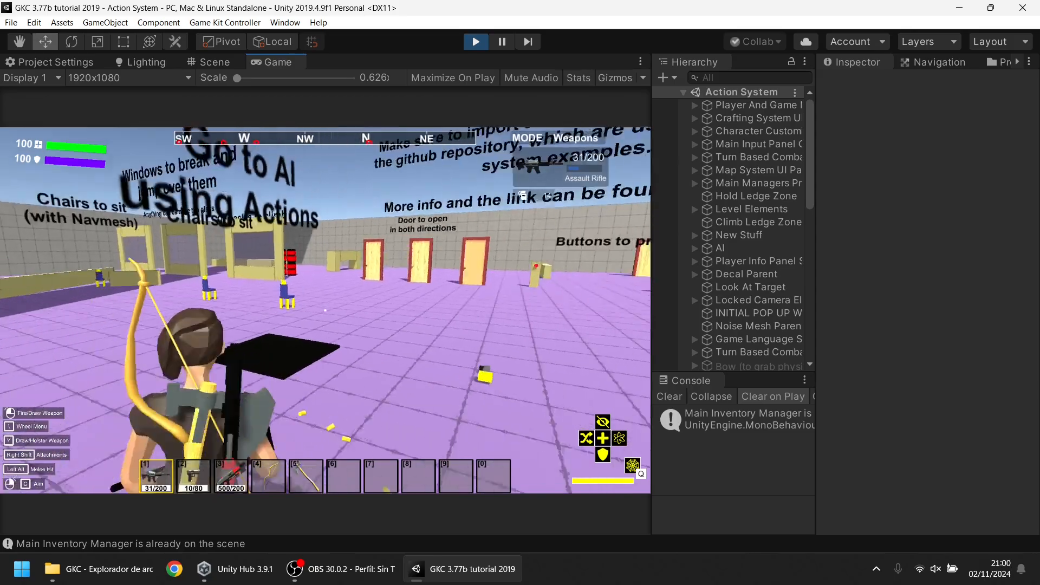
{"action": "key", "text": "w"}
{"action": "key", "text": "Escape"}
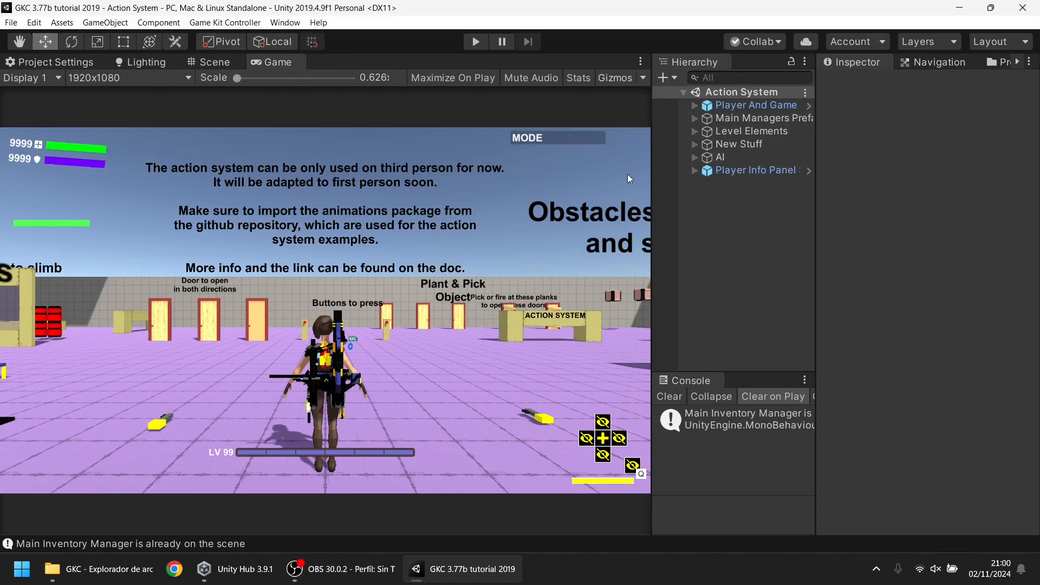
Reopen the GKC Initial Pop Up, set its Window Height to 607, and open the Public Repository link
{"action": "left_click", "coordinate": [232, 22]}
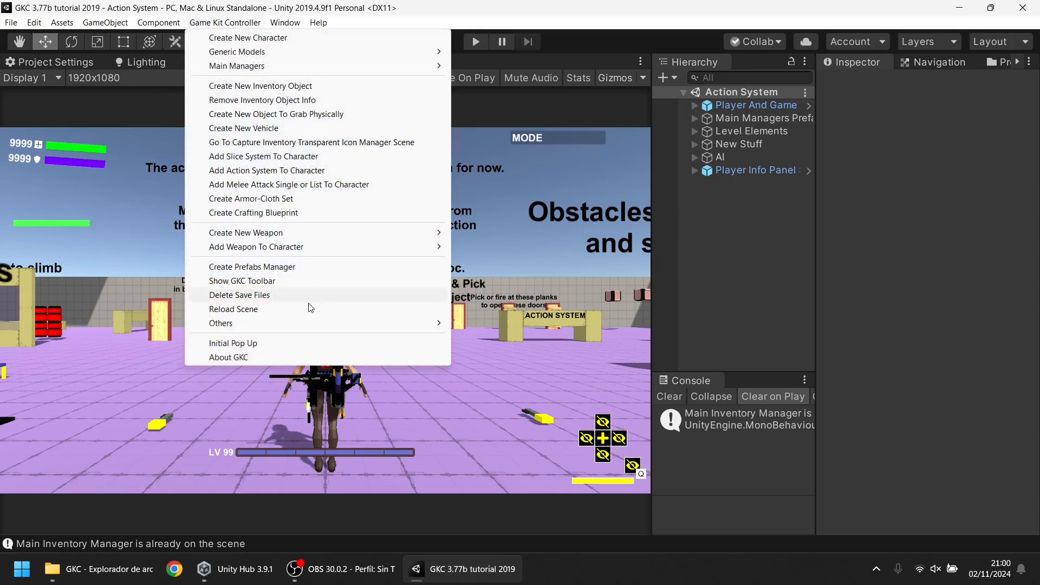
{"action": "left_click", "coordinate": [244, 345]}
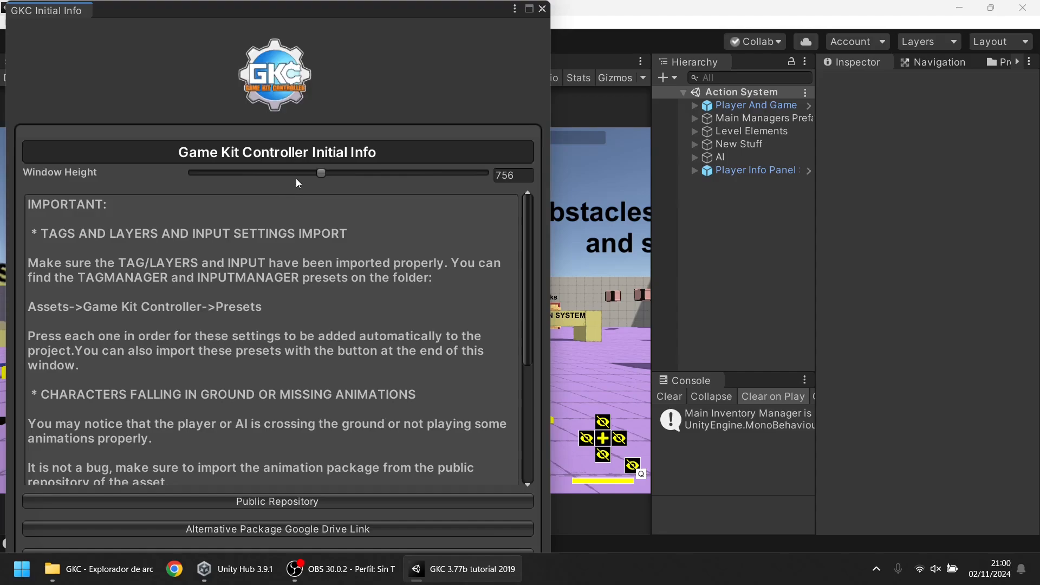
{"action": "left_click_drag", "start_coordinate": [296, 179], "coordinate": [246, 174]}
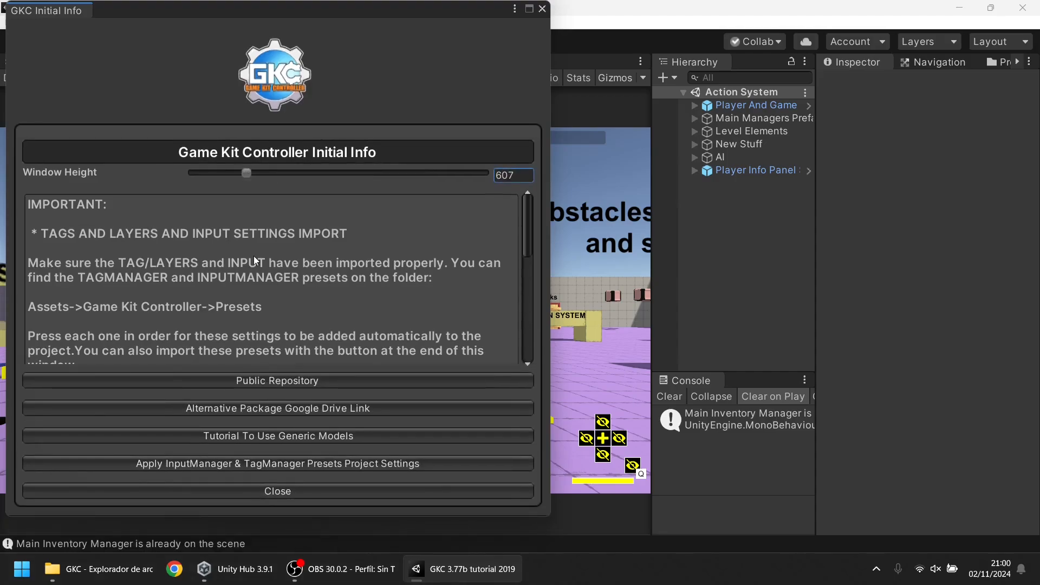
{"action": "left_click", "coordinate": [280, 381]}
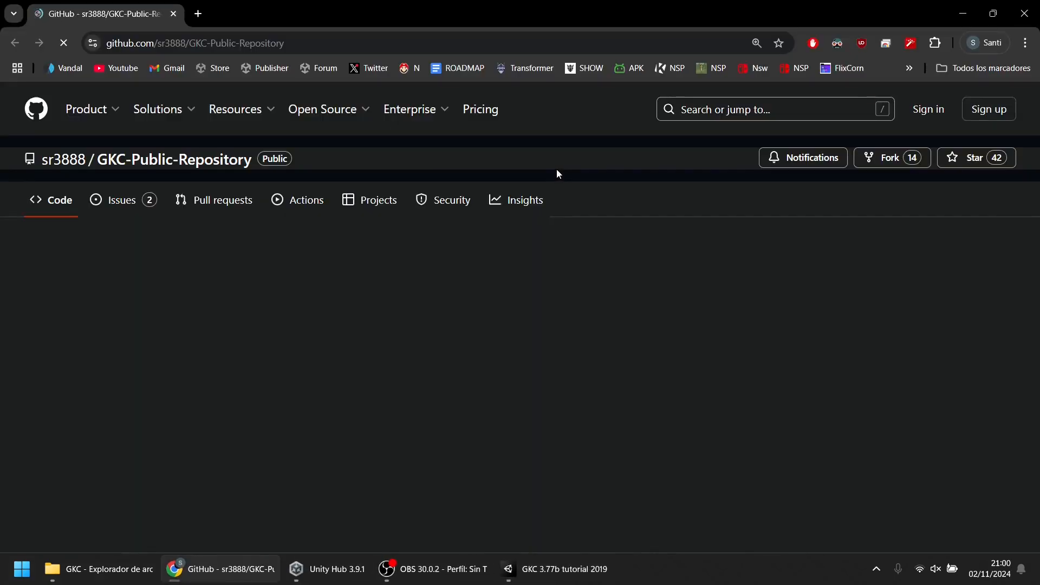
Look through the GKC-Public-Repository file list and download the repository as a ZIP
{"action": "scroll", "coordinate": [541, 174], "scroll_direction": "down", "scroll_amount": 6}
{"action": "scroll", "coordinate": [520, 184], "scroll_direction": "up", "scroll_amount": 6}
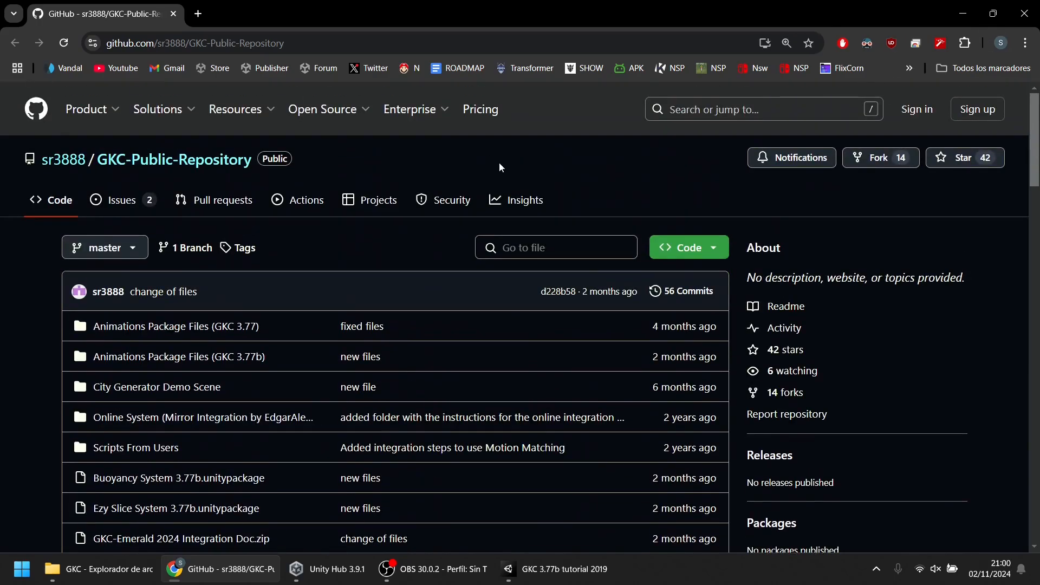
{"action": "scroll", "coordinate": [402, 231], "scroll_direction": "down", "scroll_amount": 2}
{"action": "scroll", "coordinate": [221, 329], "scroll_direction": "down", "scroll_amount": 2}
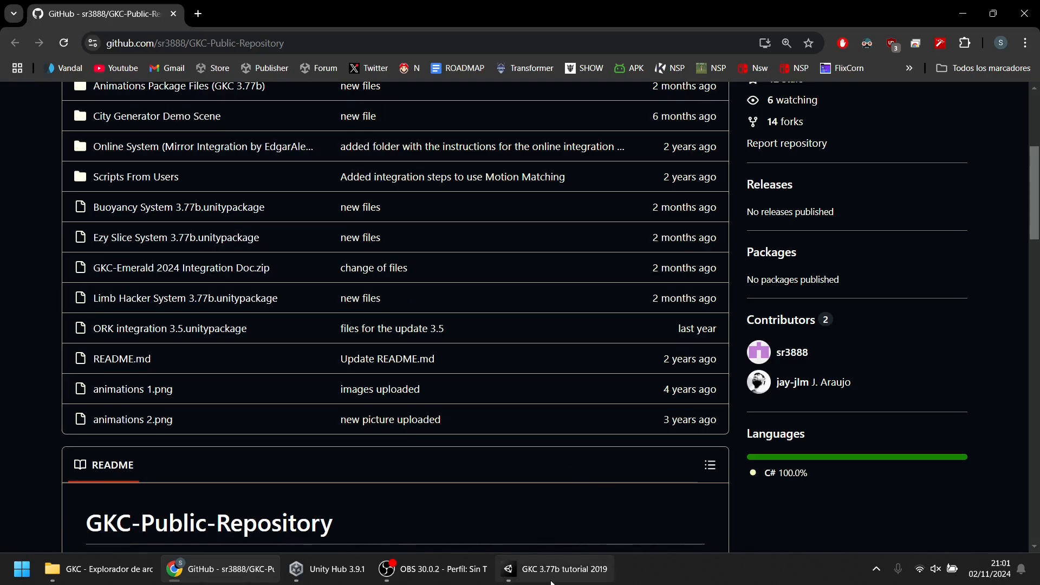
{"action": "scroll", "coordinate": [518, 261], "scroll_direction": "up", "scroll_amount": 5}
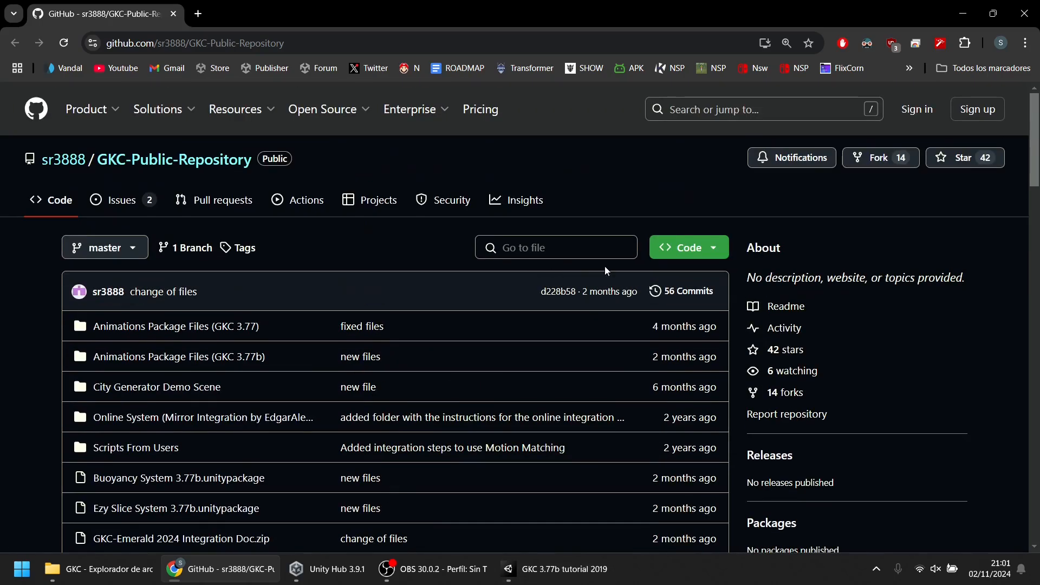
{"action": "scroll", "coordinate": [604, 265], "scroll_direction": "down", "scroll_amount": 3}
{"action": "left_click", "coordinate": [689, 112]}
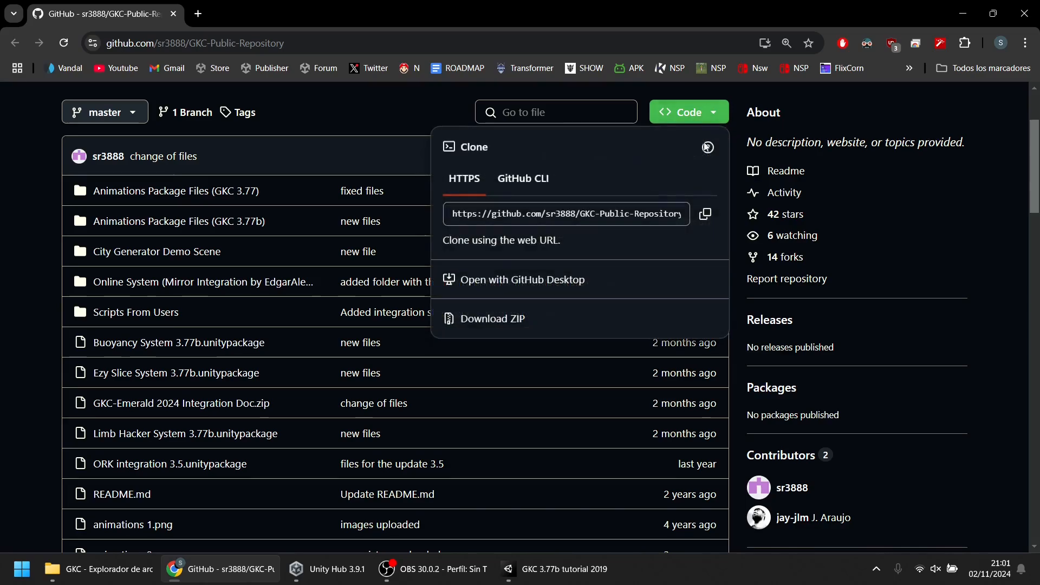
{"action": "left_click", "coordinate": [494, 319]}
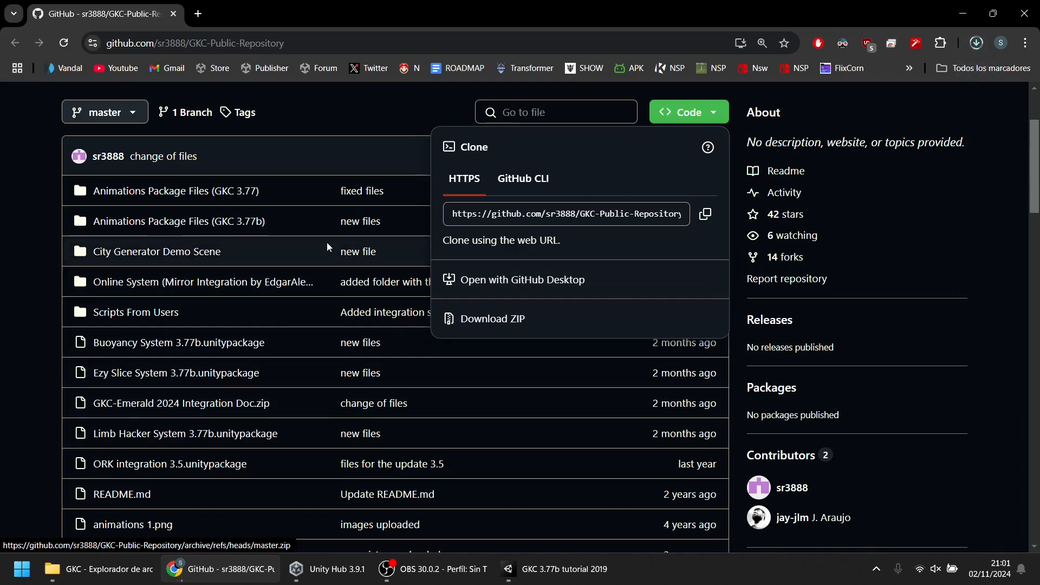
{"action": "left_click", "coordinate": [2, 259]}
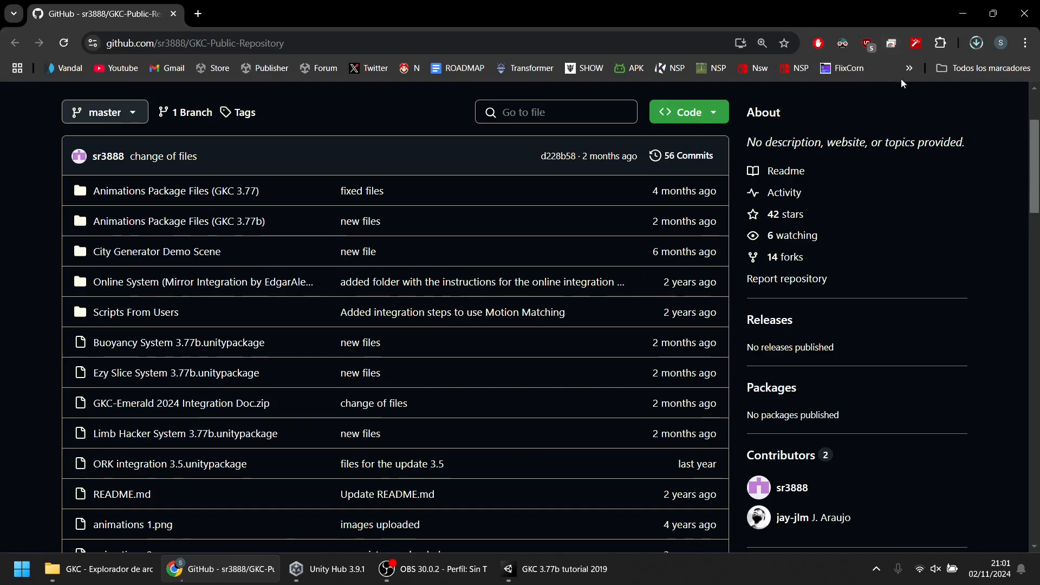
Look over the repository's README instructions, return to the Unity editor and close the GKC Initial Info window
{"action": "scroll", "coordinate": [677, 387], "scroll_direction": "down", "scroll_amount": 8}
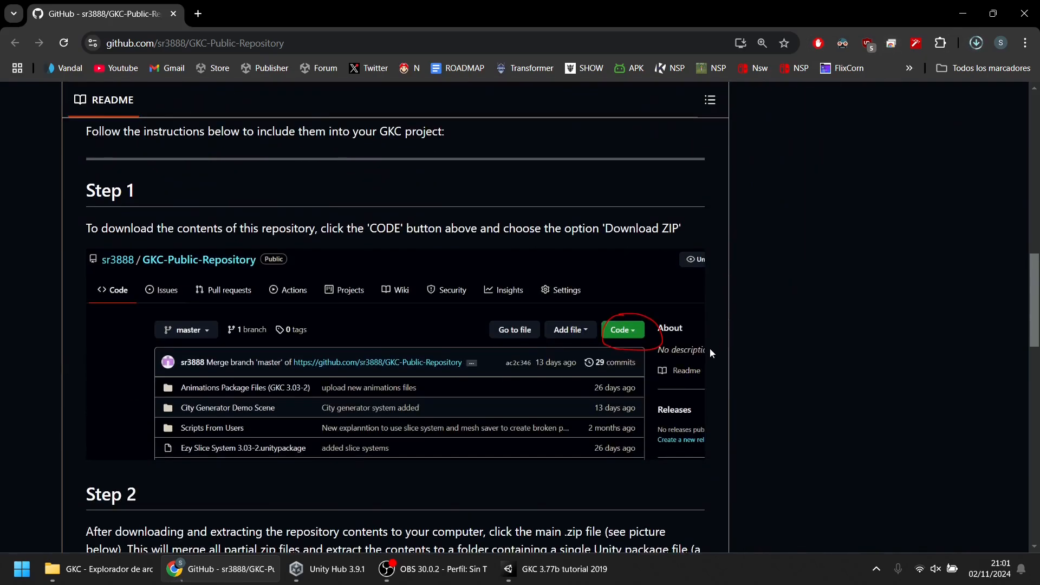
{"action": "scroll", "coordinate": [710, 347], "scroll_direction": "up", "scroll_amount": 10}
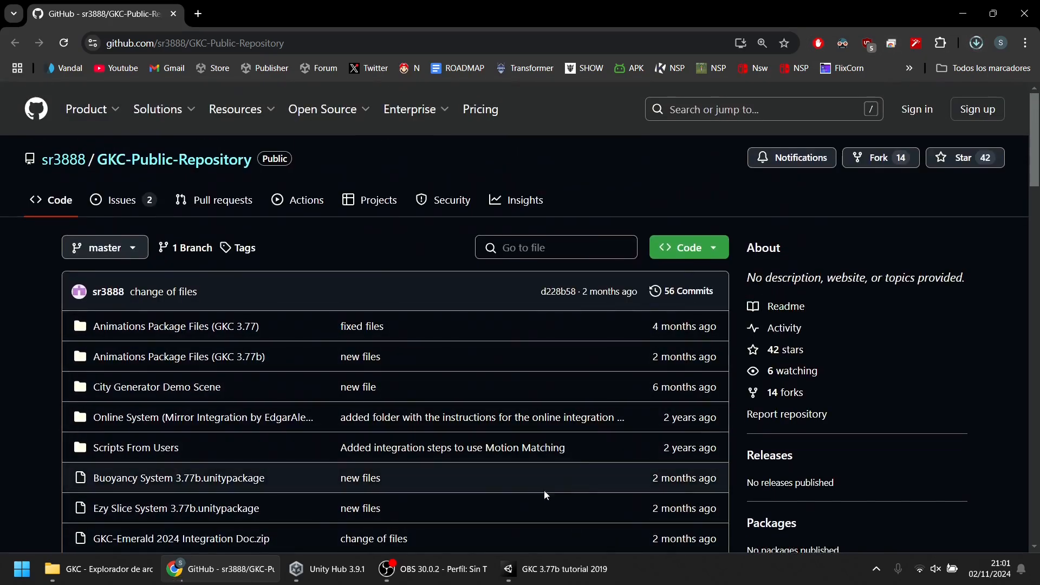
{"action": "scroll", "coordinate": [347, 414], "scroll_direction": "down", "scroll_amount": 5}
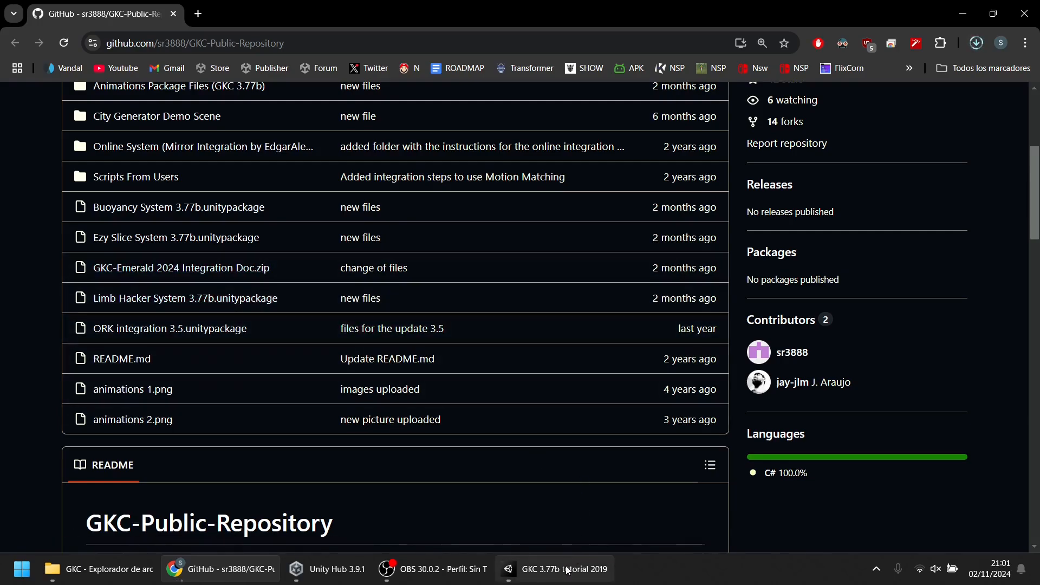
{"action": "left_click", "coordinate": [540, 574]}
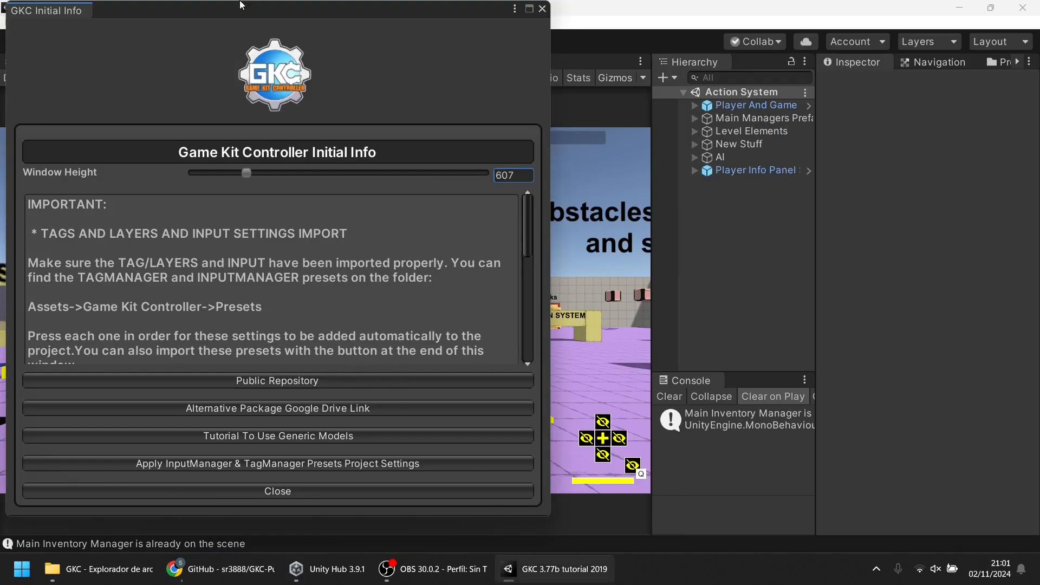
{"action": "left_click", "coordinate": [542, 13]}
Search the project assets for "slicesystemut" and open the sliceSystemUtils script in Visual Studio
{"action": "left_click_drag", "start_coordinate": [815, 211], "coordinate": [571, 212]}
{"action": "left_click", "coordinate": [769, 65]}
{"action": "left_click", "coordinate": [784, 79]}
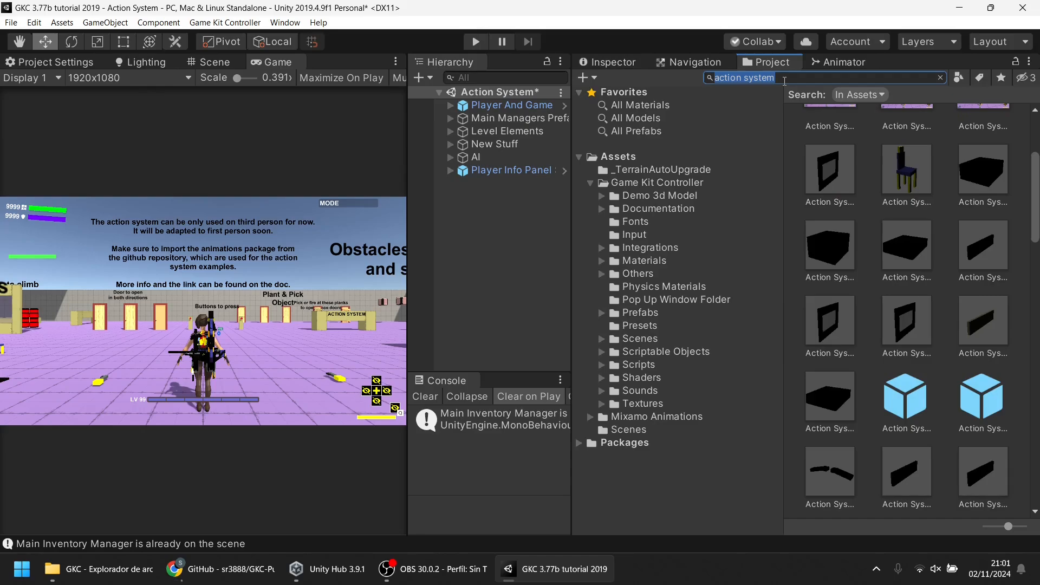
{"action": "type", "text": "slic"}
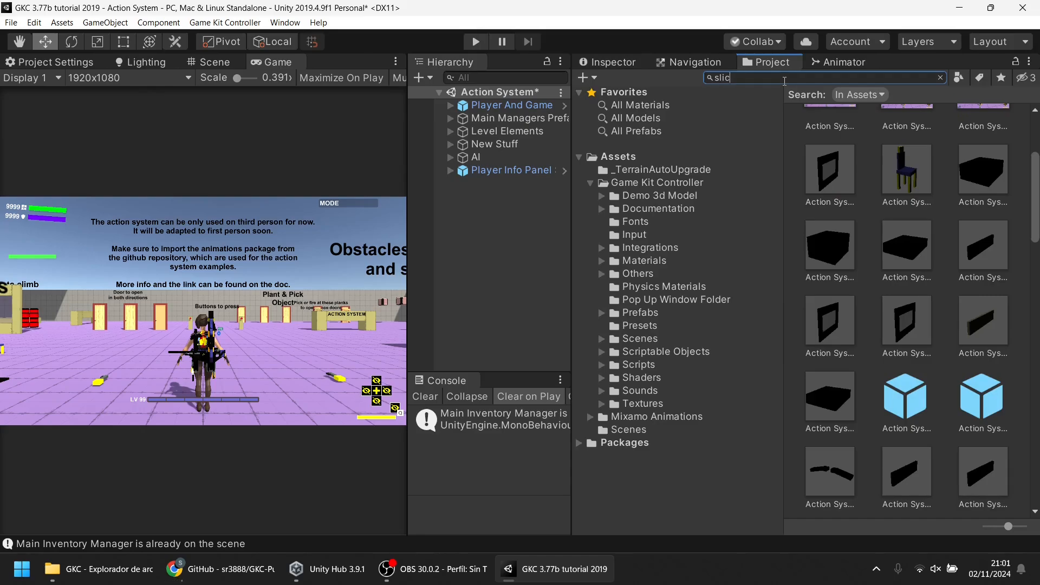
{"action": "type", "text": "es"}
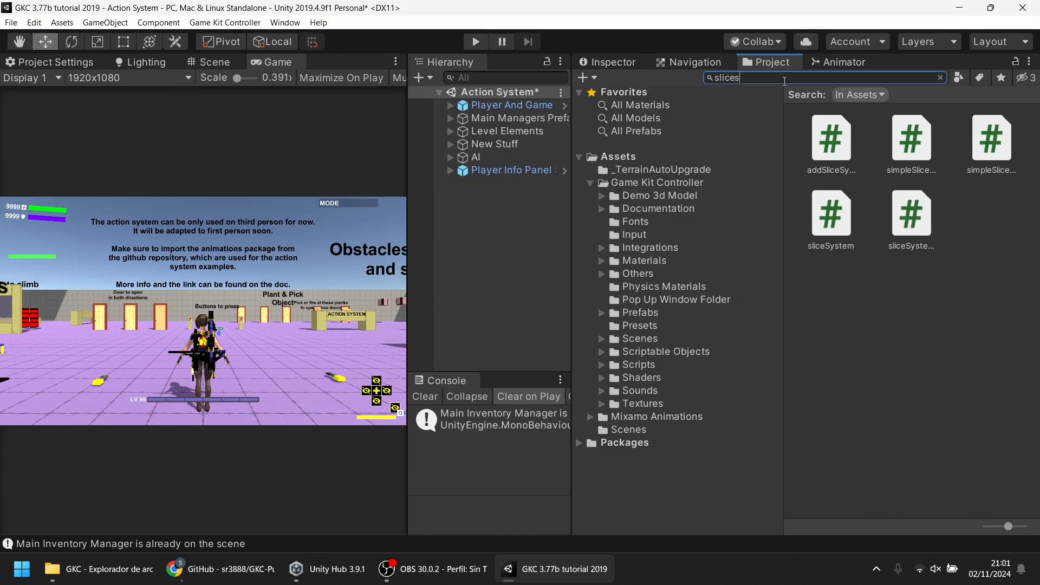
{"action": "type", "text": "yst"}
{"action": "key", "text": "BackSpace"}
{"action": "type", "text": "ystemut"}
{"action": "left_click", "coordinate": [813, 178]}
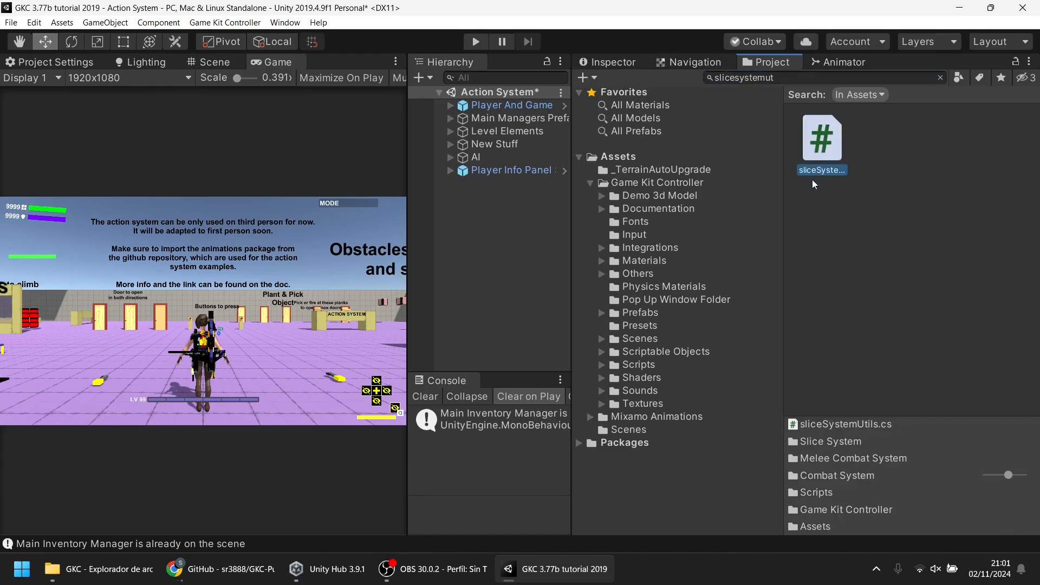
{"action": "double_click", "coordinate": [812, 178]}
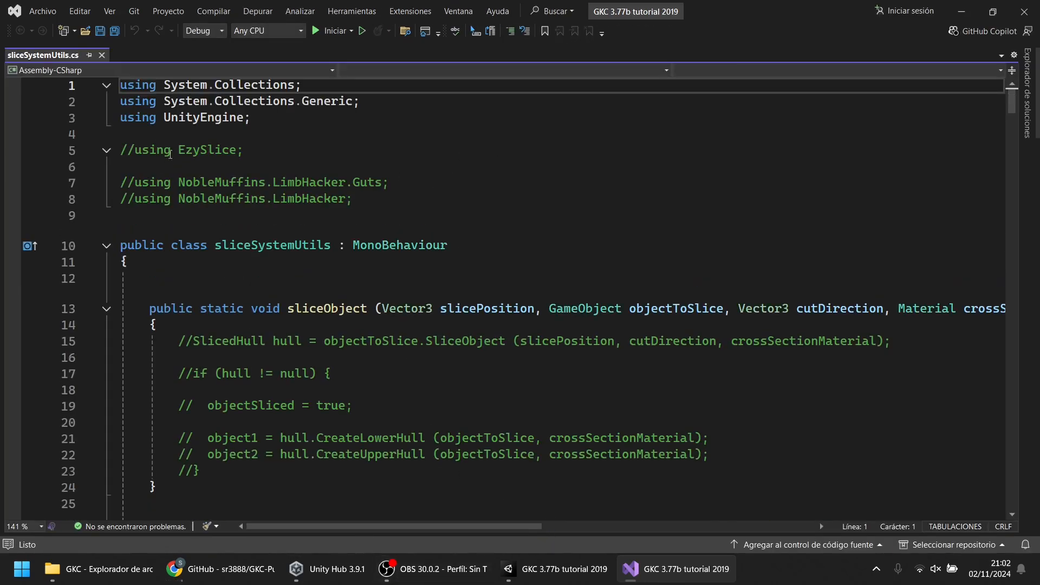
Uncomment the EzySlice and NobleMuffins.LimbHacker using directives on lines 5 to 8 of sliceSystemUtils.cs
{"action": "left_click_drag", "start_coordinate": [120, 150], "coordinate": [222, 198]}
{"action": "key", "text": "ctrl+k"}
{"action": "key", "text": "ctrl+u"}
{"action": "scroll", "coordinate": [339, 312], "scroll_direction": "down", "scroll_amount": 1}
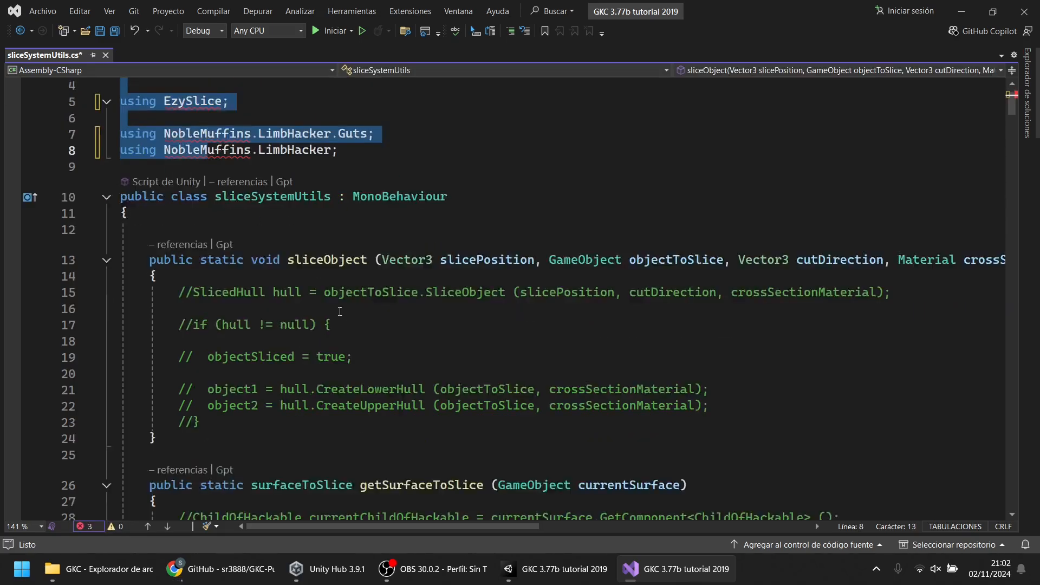
Uncomment the body of the sliceObject function, from the SlicedHull line to the end of the if block
{"action": "scroll", "coordinate": [340, 311], "scroll_direction": "down", "scroll_amount": 1}
{"action": "left_click_drag", "start_coordinate": [159, 390], "coordinate": [206, 254]}
{"action": "key", "text": "ctrl+k"}
{"action": "key", "text": "ctrl+c"}
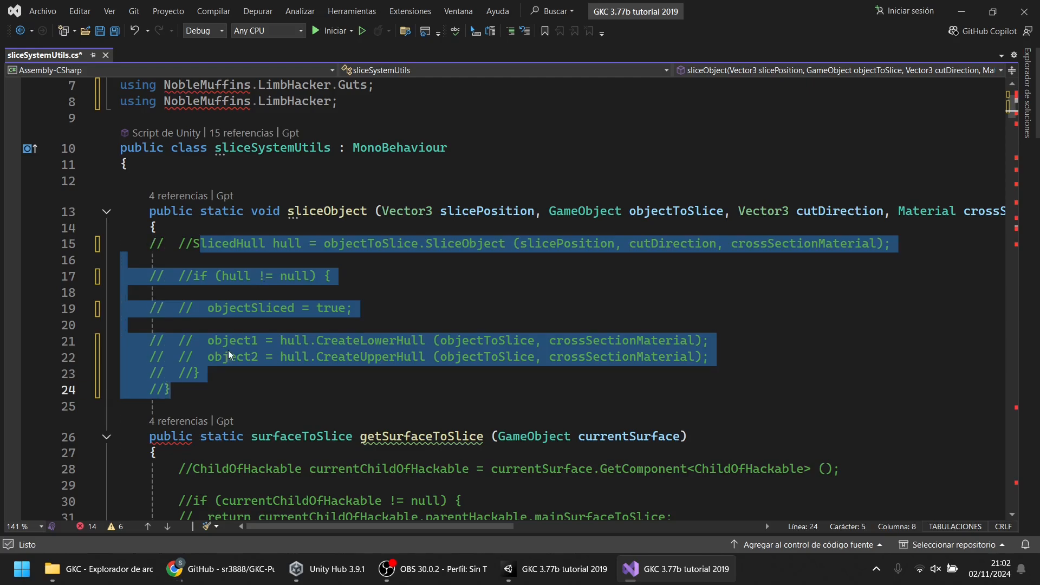
{"action": "key", "text": "ctrl+k"}
{"action": "key", "text": "ctrl+u"}
{"action": "left_click", "coordinate": [224, 374]}
{"action": "left_click_drag", "start_coordinate": [224, 373], "coordinate": [213, 249]}
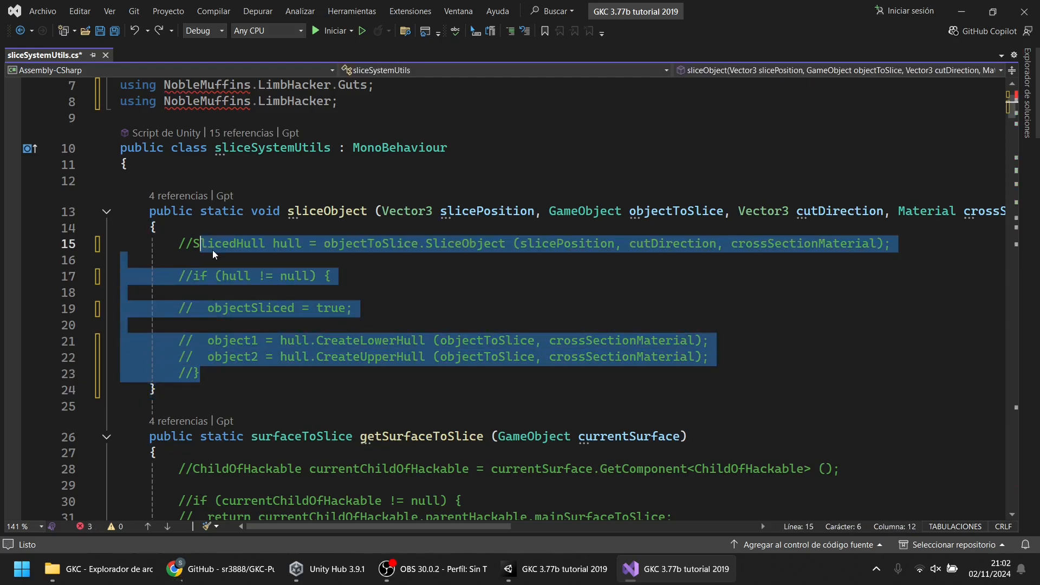
{"action": "key", "text": "ctrl+k"}
{"action": "key", "text": "ctrl+u"}
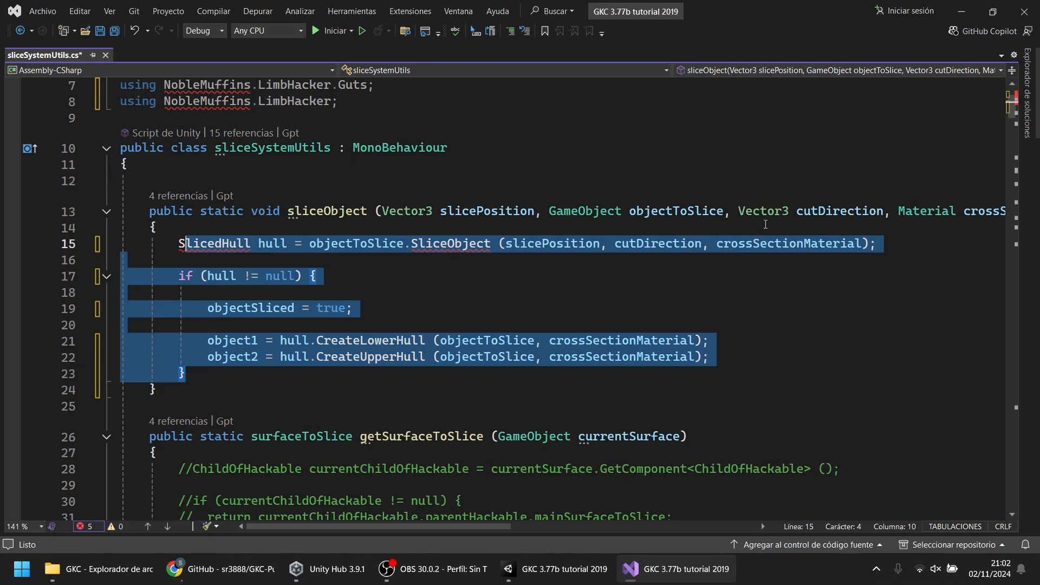
Comment out the sliceObject code again and return to the Unity editor
{"action": "key", "text": "ctrl+k"}
{"action": "key", "text": "ctrl+c"}
{"action": "key", "text": "alt+Tab"}
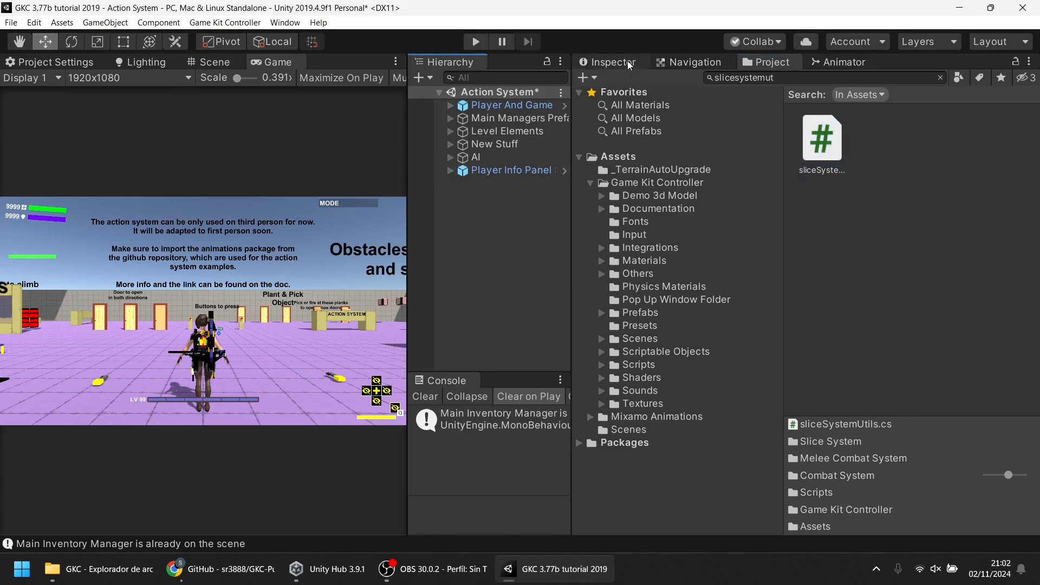
Show the Player And Game Management object in a widened Inspector and bring up the Tag Layer System component's options
{"action": "left_click", "coordinate": [623, 62]}
{"action": "left_click_drag", "start_coordinate": [408, 270], "coordinate": [657, 275]}
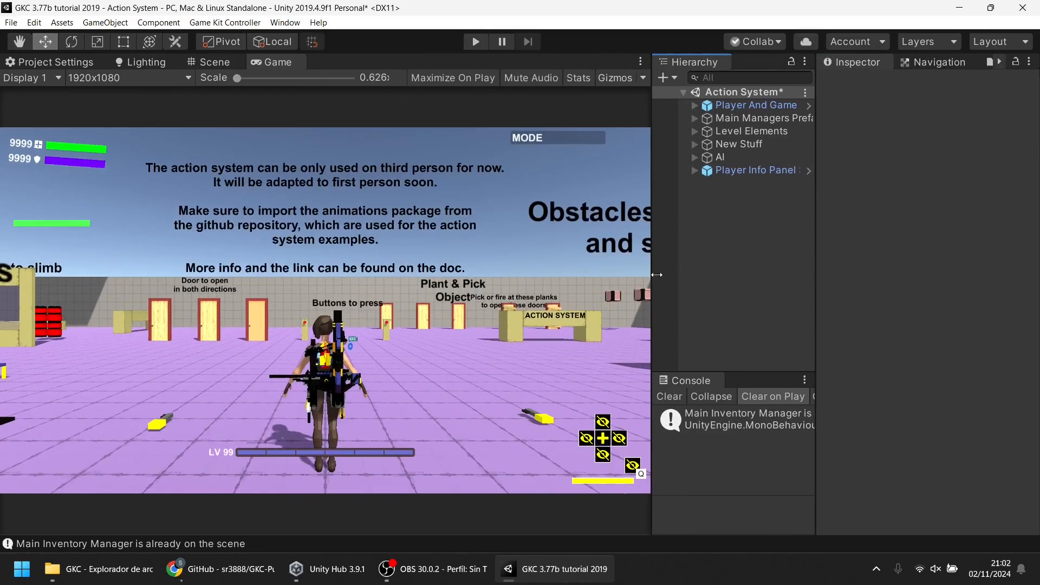
{"action": "left_click", "coordinate": [749, 106]}
{"action": "left_click_drag", "start_coordinate": [816, 216], "coordinate": [609, 226]}
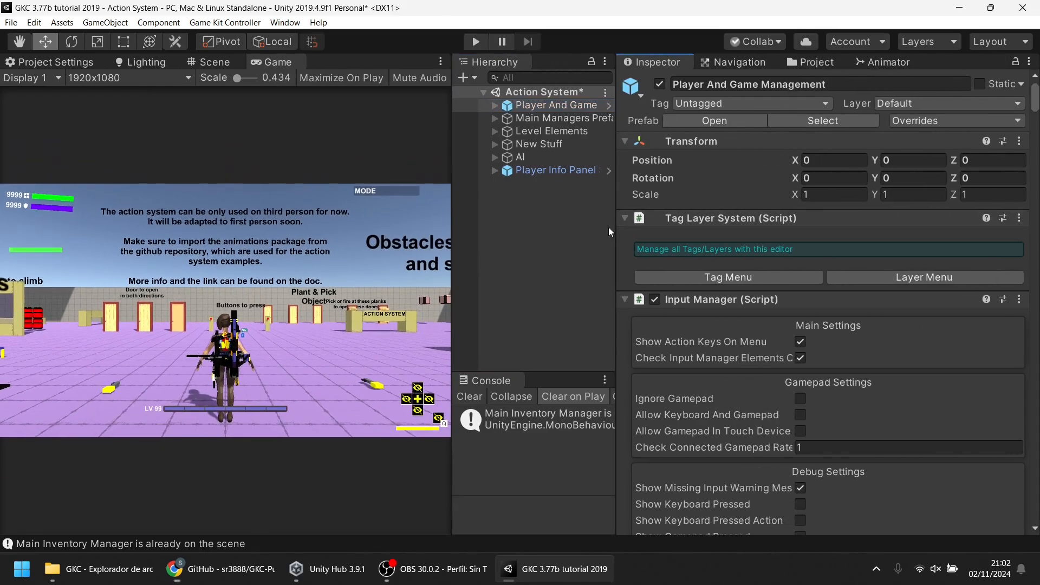
{"action": "right_click", "coordinate": [693, 219]}
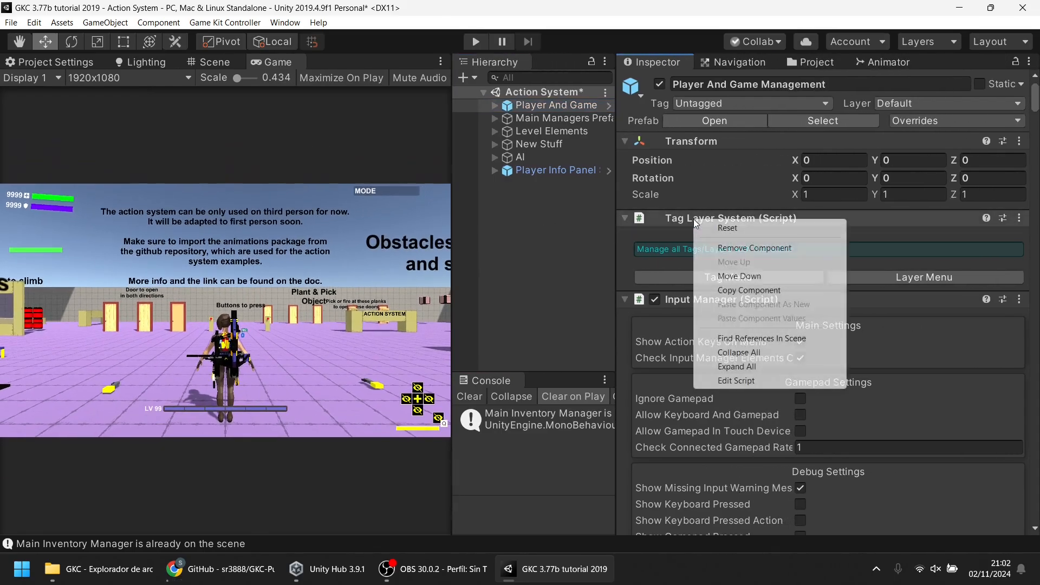
{"action": "left_click", "coordinate": [764, 358]}
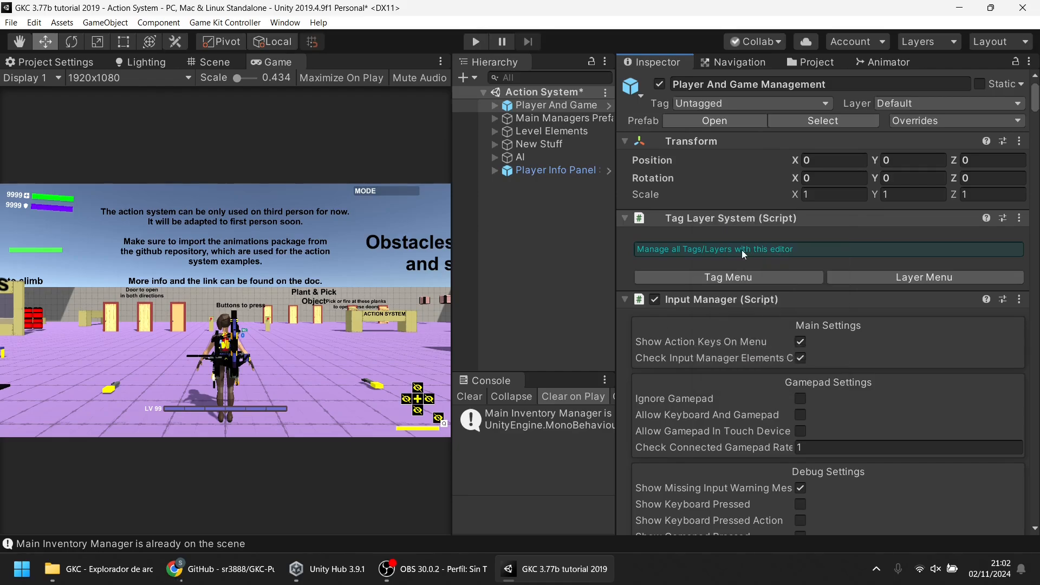
Clear the console messages and expand the Input Manager component's settings on Player And Game Management
{"action": "left_click", "coordinate": [475, 404]}
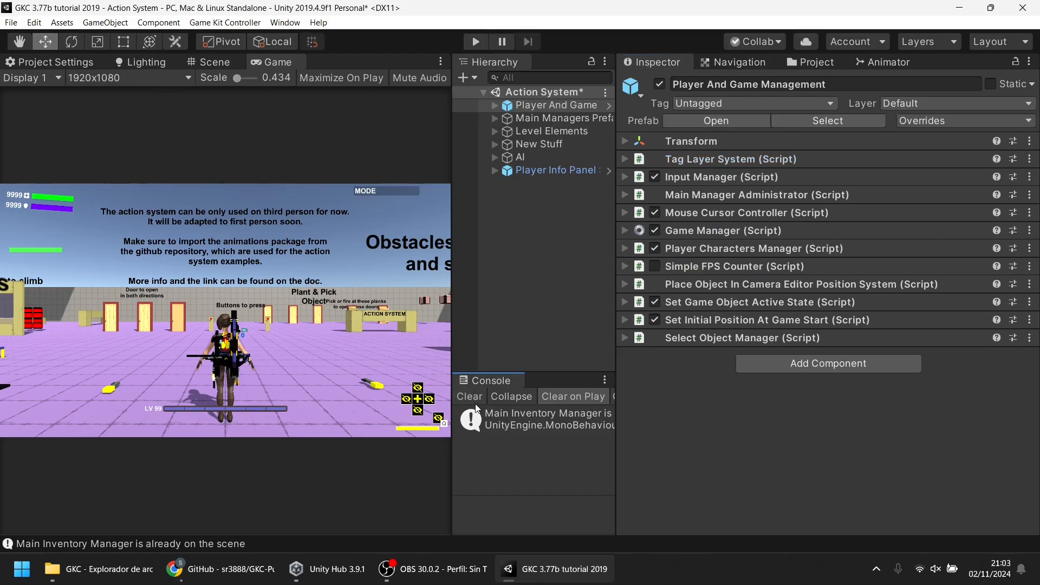
{"action": "left_click", "coordinate": [470, 397]}
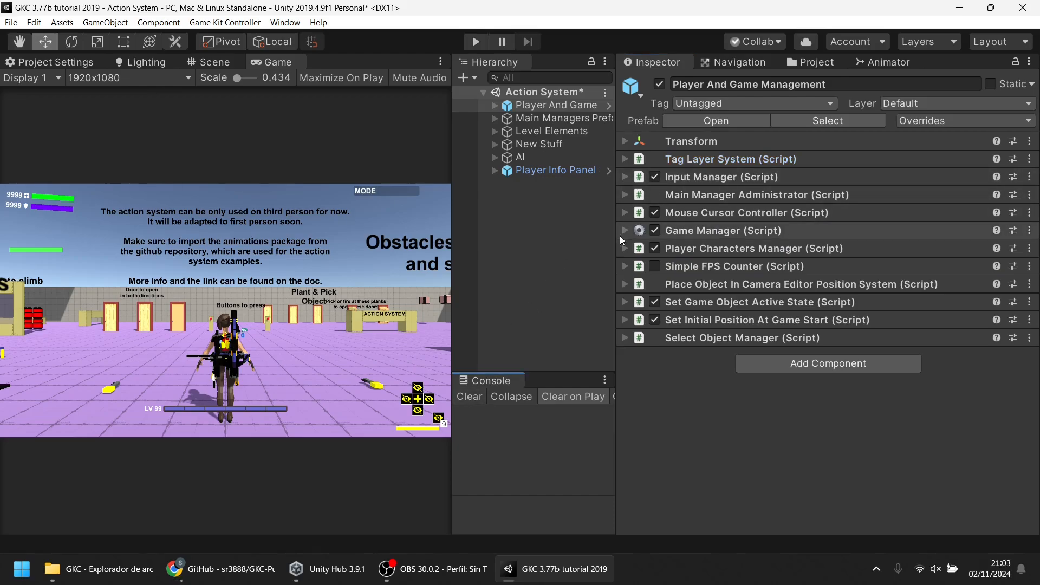
{"action": "left_click", "coordinate": [692, 177]}
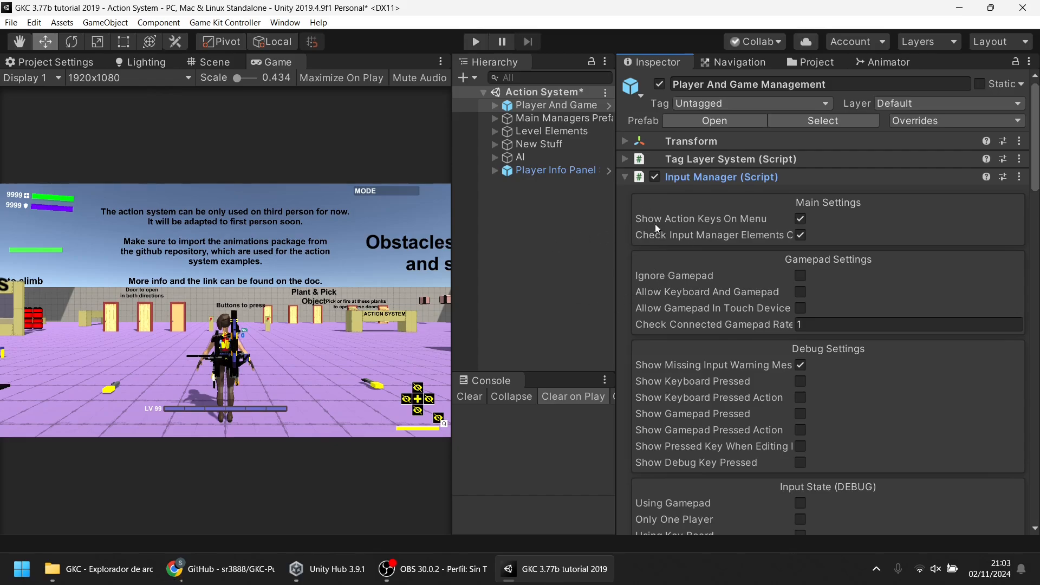
{"action": "mouse_move", "coordinate": [617, 225]}
{"action": "left_mouse_down"}
{"action": "mouse_move", "coordinate": [547, 228]}
{"action": "mouse_move", "coordinate": [621, 227]}
{"action": "left_mouse_up"}
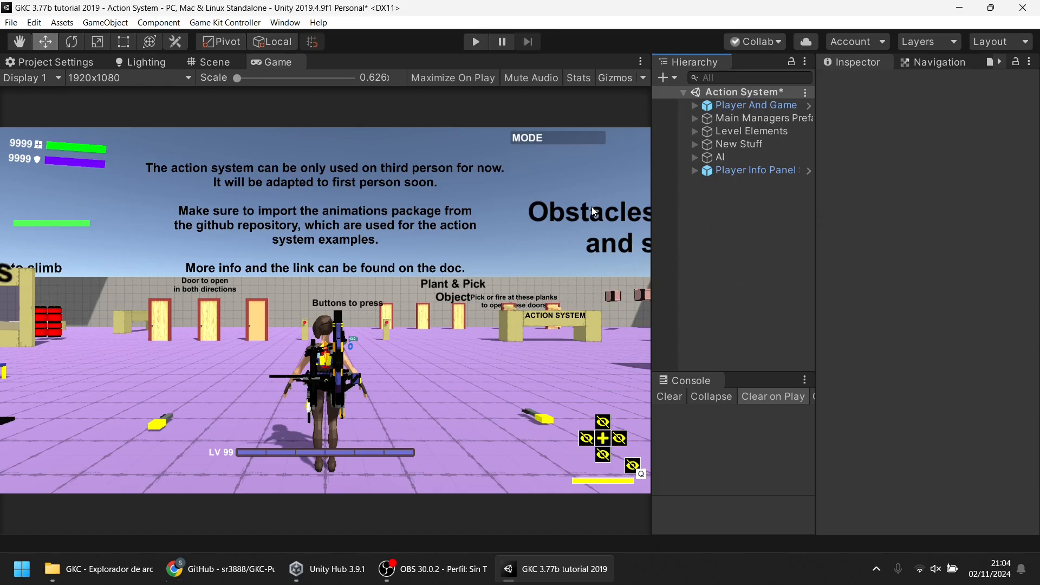
Create a new scene and delete its default Main Camera
{"action": "left_click", "coordinate": [246, 24]}
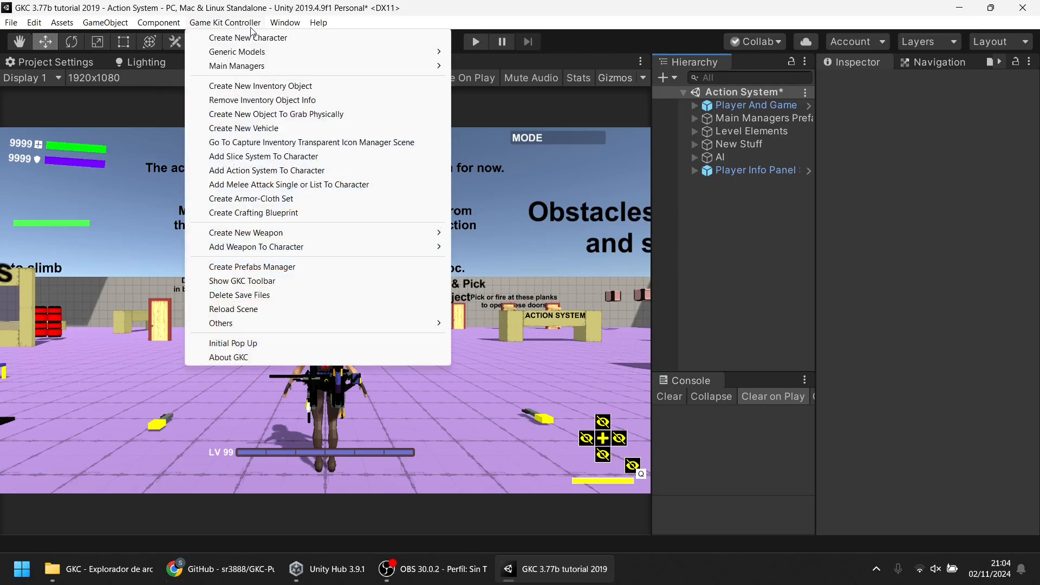
{"action": "mouse_move", "coordinate": [42, 27]}
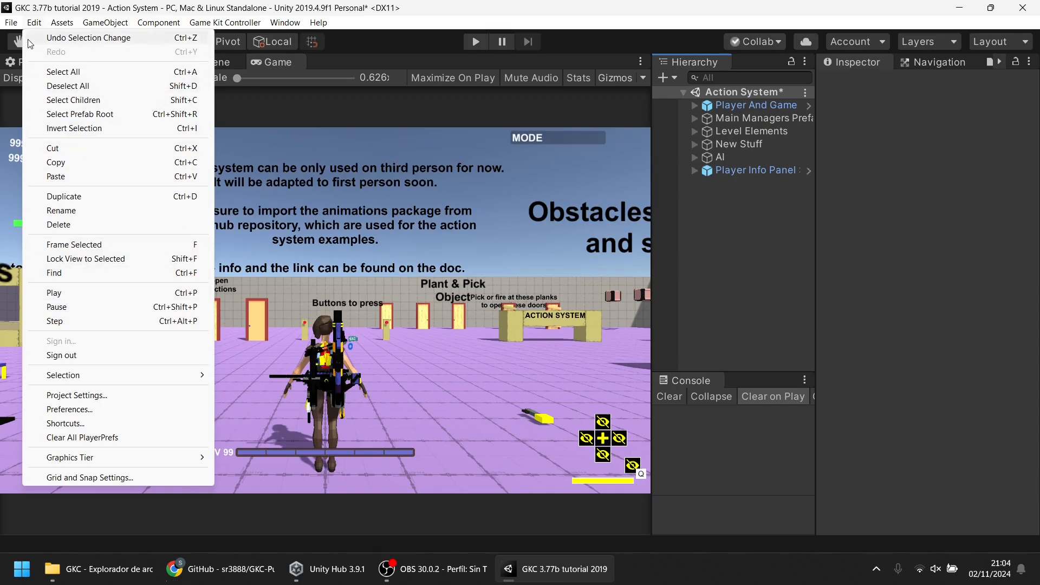
{"action": "mouse_move", "coordinate": [11, 22]}
{"action": "left_click", "coordinate": [45, 38]}
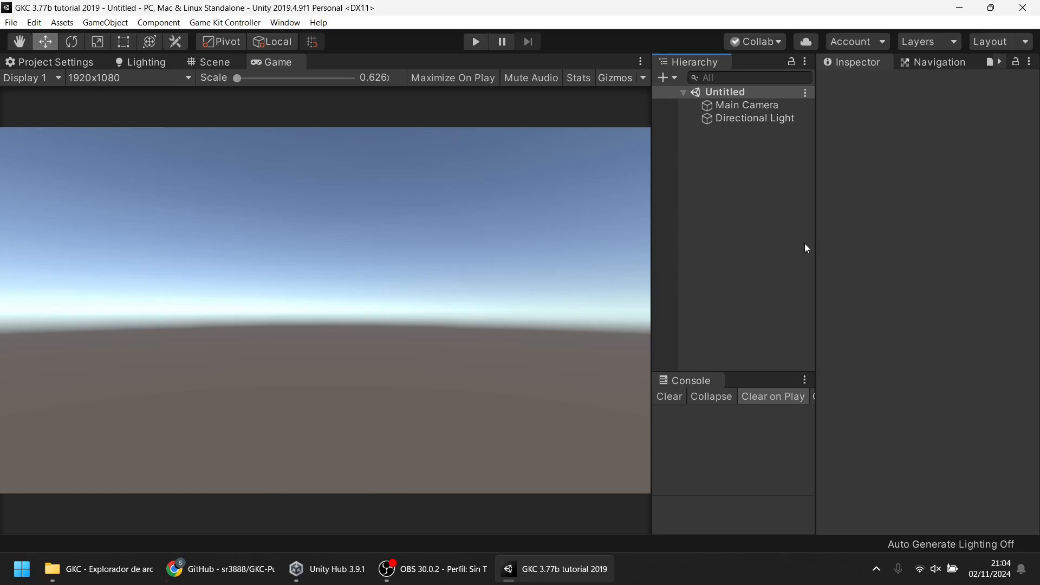
{"action": "left_click_drag", "start_coordinate": [815, 242], "coordinate": [781, 237]}
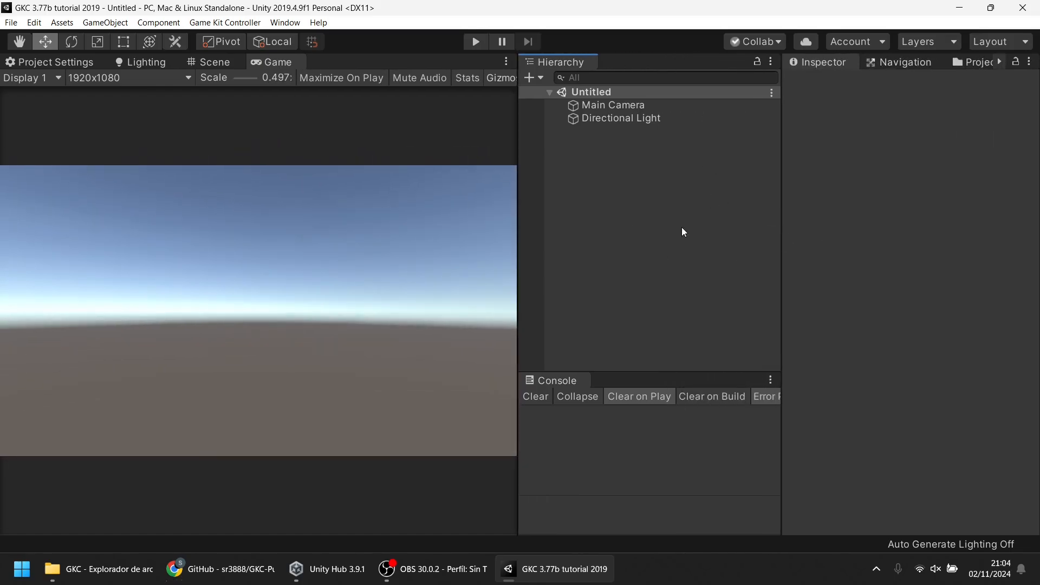
{"action": "left_click", "coordinate": [613, 105]}
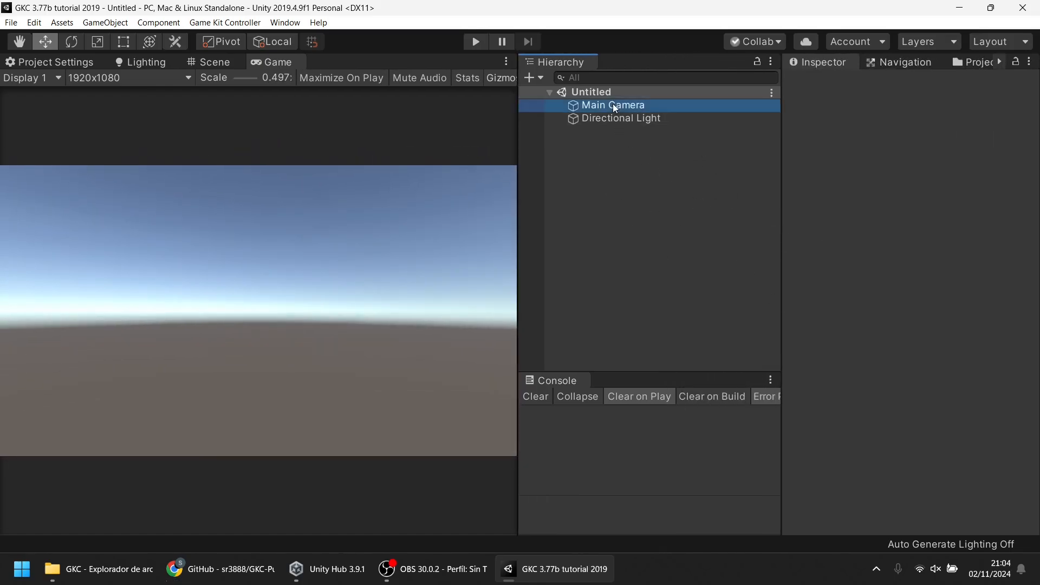
{"action": "key", "text": "Delete"}
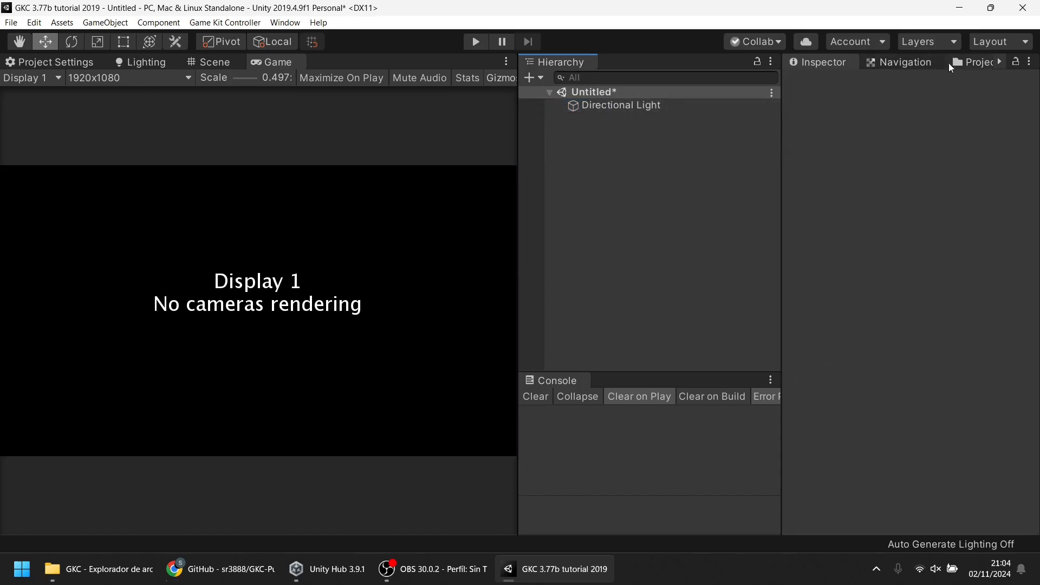
Search the project assets for "player and game ma" and add the Player And Game Management prefab to the scene
{"action": "left_click", "coordinate": [964, 63]}
{"action": "left_click", "coordinate": [874, 78]}
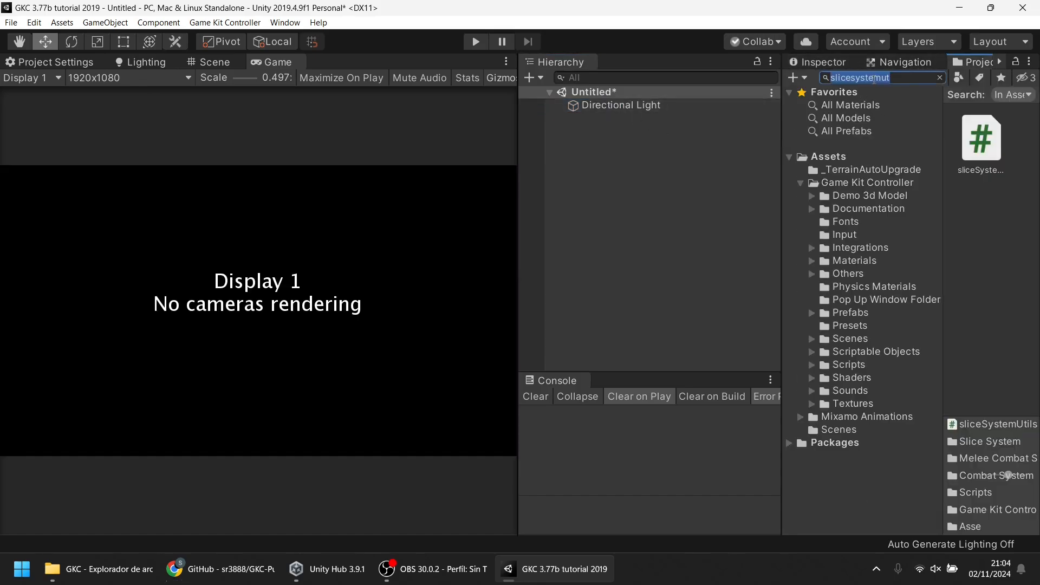
{"action": "type", "text": "player an"}
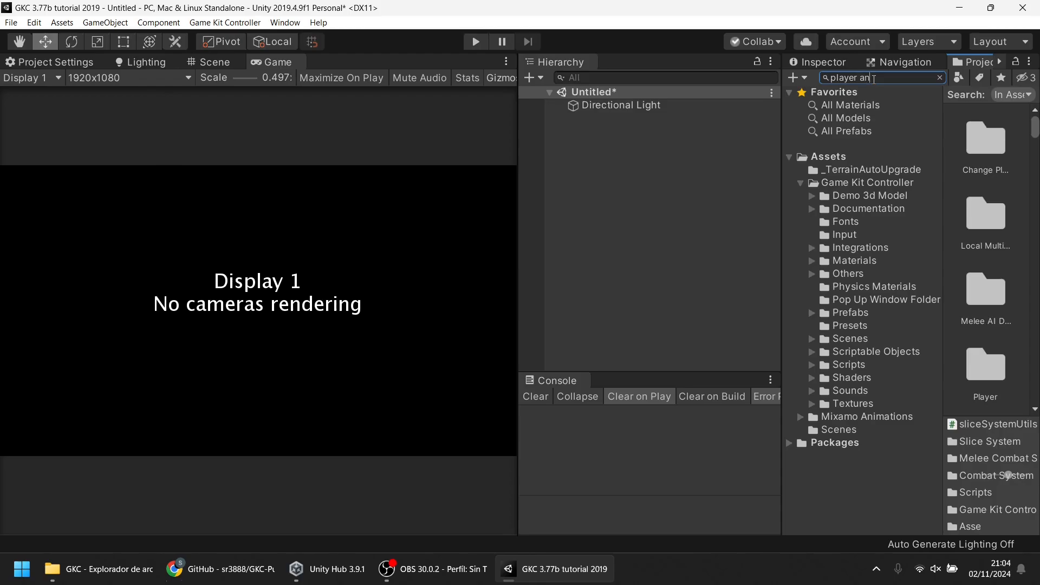
{"action": "type", "text": "d game ma"}
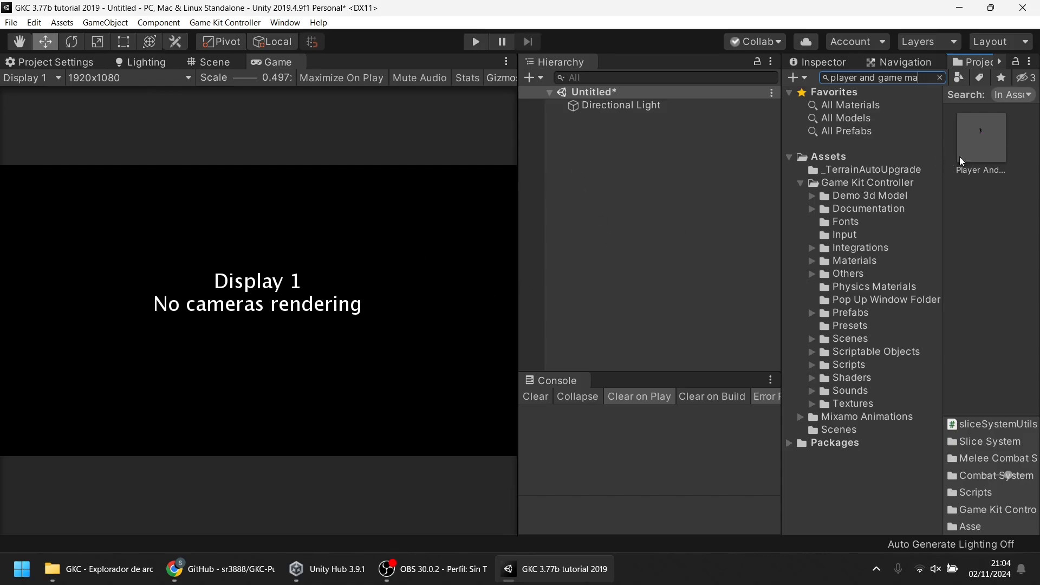
{"action": "left_click_drag", "start_coordinate": [964, 149], "coordinate": [625, 198]}
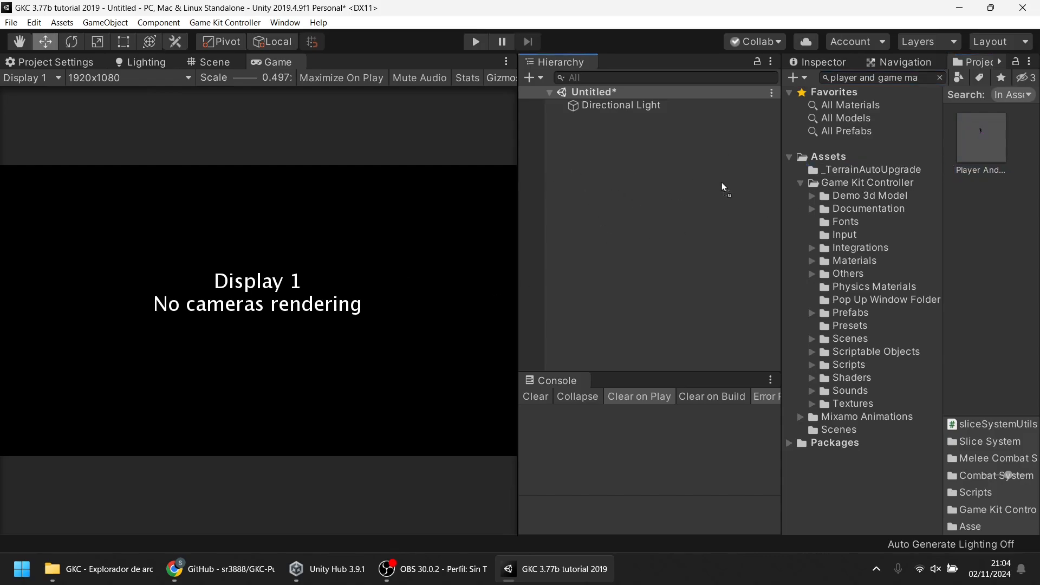
{"action": "left_click_drag", "start_coordinate": [721, 182], "coordinate": [723, 178]}
{"action": "left_click", "coordinate": [815, 62]}
Add a 3D Cube to the scene and reset its Transform
{"action": "right_click", "coordinate": [621, 162]}
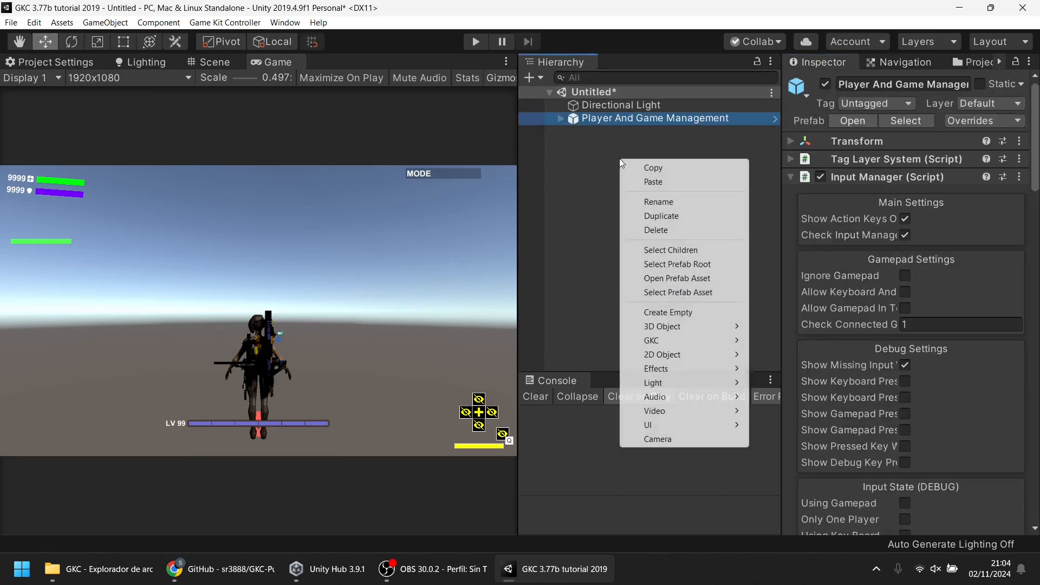
{"action": "mouse_move", "coordinate": [672, 327]}
{"action": "left_click", "coordinate": [757, 327]}
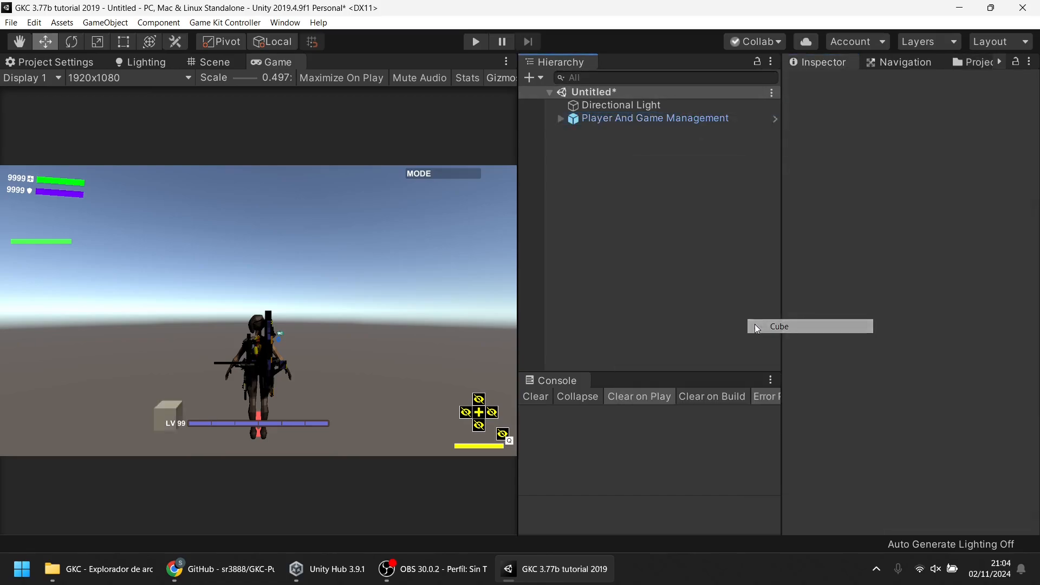
{"action": "left_click", "coordinate": [584, 132]}
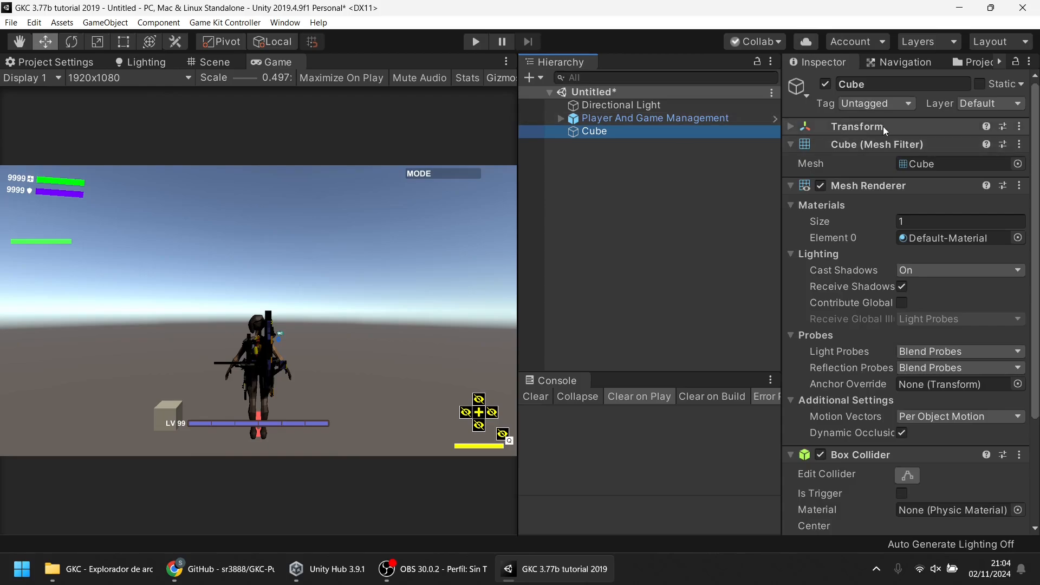
{"action": "left_click", "coordinate": [884, 127]}
{"action": "right_click", "coordinate": [884, 127]}
{"action": "left_click", "coordinate": [920, 138]}
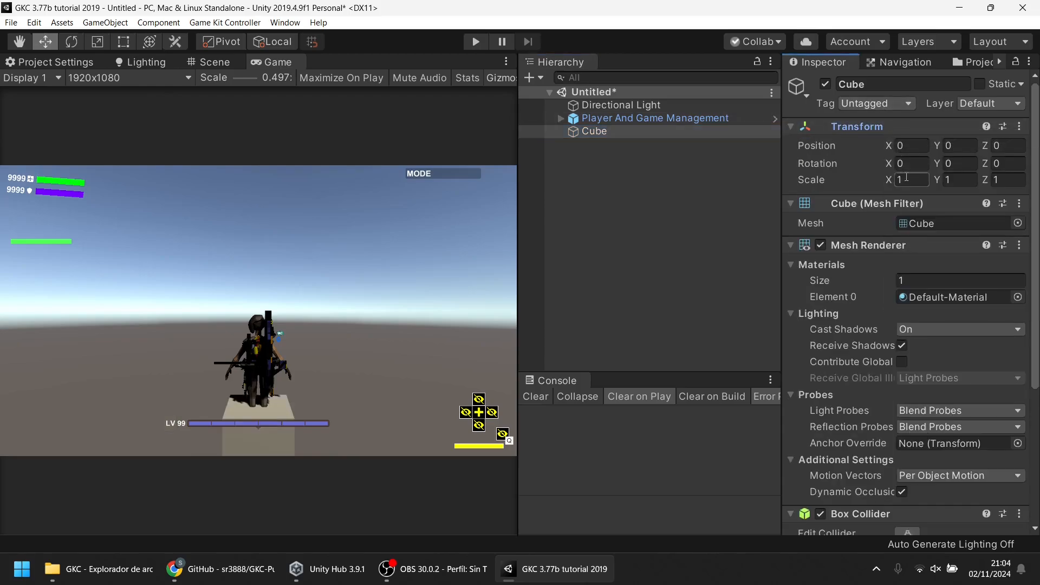
Set the Cube's Y position to -0.5 and its X and Z scale to 100 to form a ground
{"action": "left_click", "coordinate": [953, 146]}
{"action": "type", "text": "-0.5"}
{"action": "left_click", "coordinate": [919, 181]}
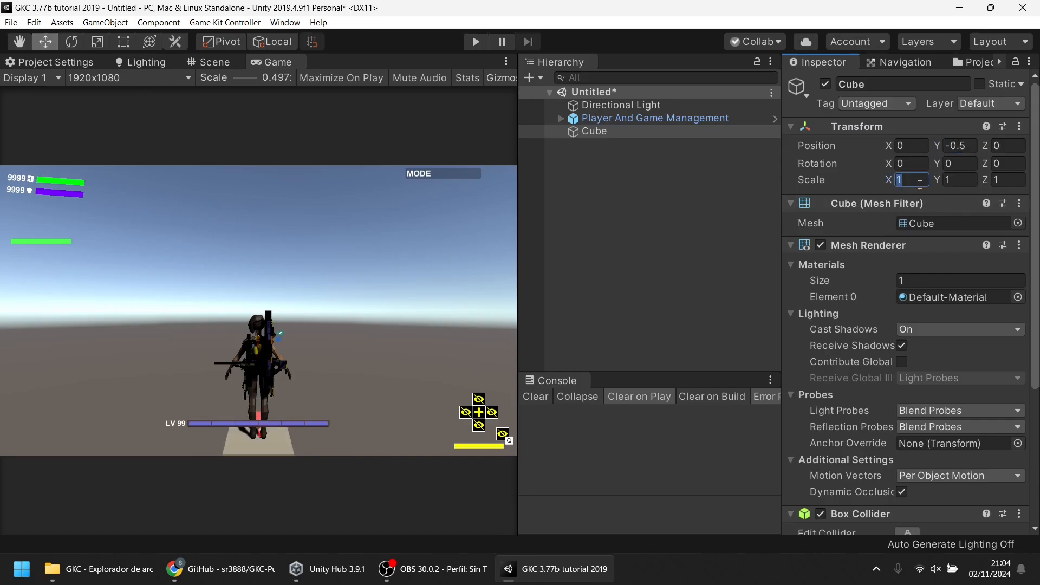
{"action": "type", "text": "100"}
{"action": "key", "text": "Tab"}
{"action": "key", "text": "Tab"}
{"action": "type", "text": "100"}
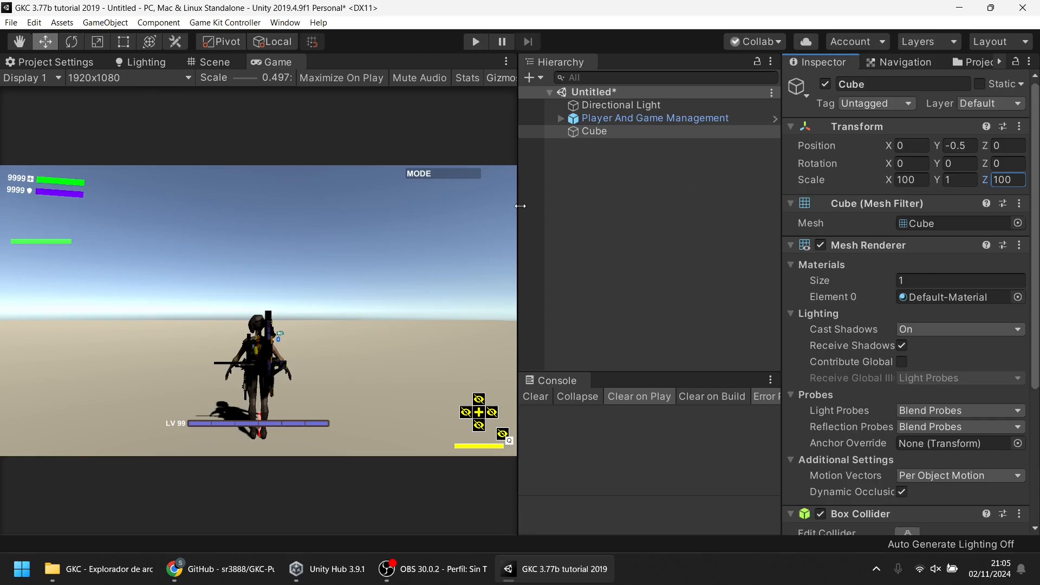
Add the main managers to the scene using the Main Manager Administrator component of Player And Game Management
{"action": "left_click_drag", "start_coordinate": [521, 206], "coordinate": [632, 208]}
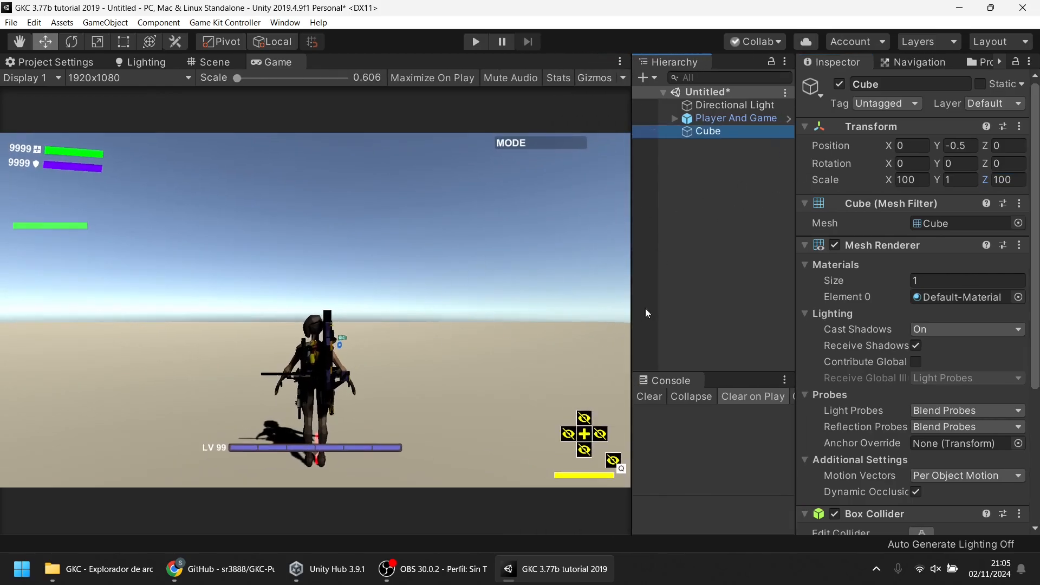
{"action": "left_click_drag", "start_coordinate": [795, 189], "coordinate": [753, 196]}
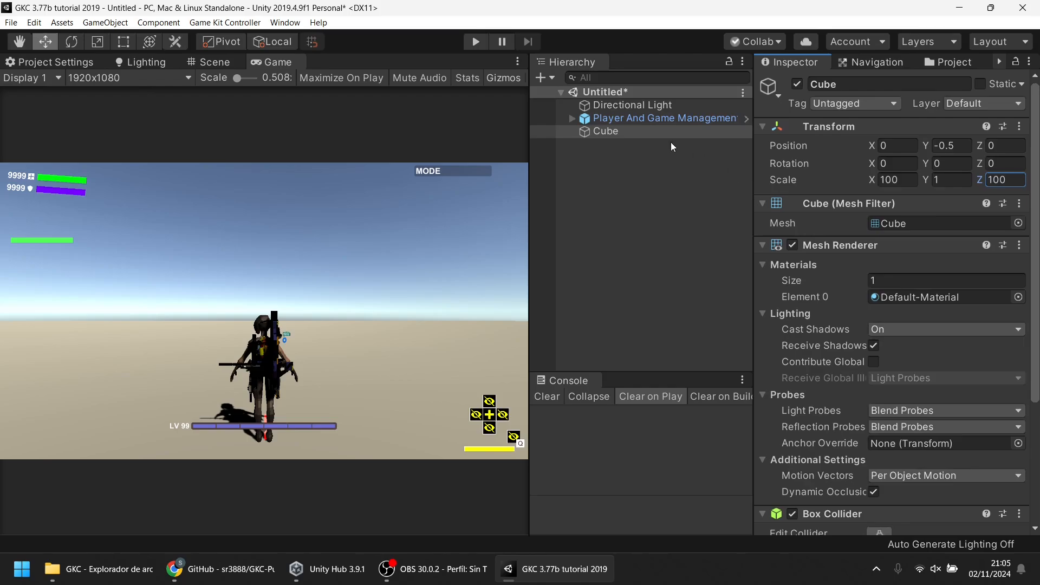
{"action": "left_click", "coordinate": [628, 119]}
{"action": "left_click", "coordinate": [827, 236]}
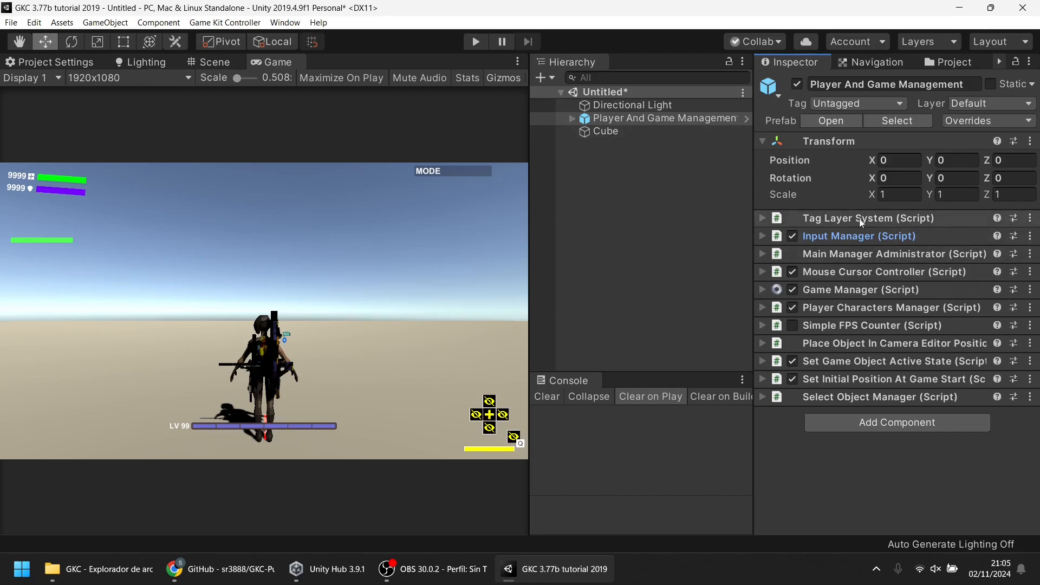
{"action": "left_click", "coordinate": [881, 254]}
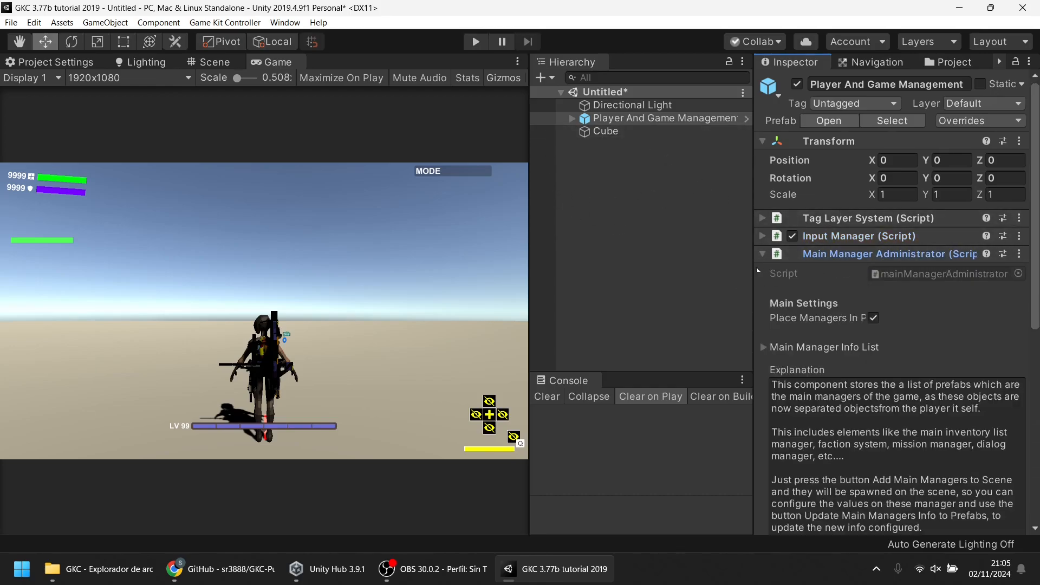
{"action": "left_click_drag", "start_coordinate": [757, 269], "coordinate": [612, 269]}
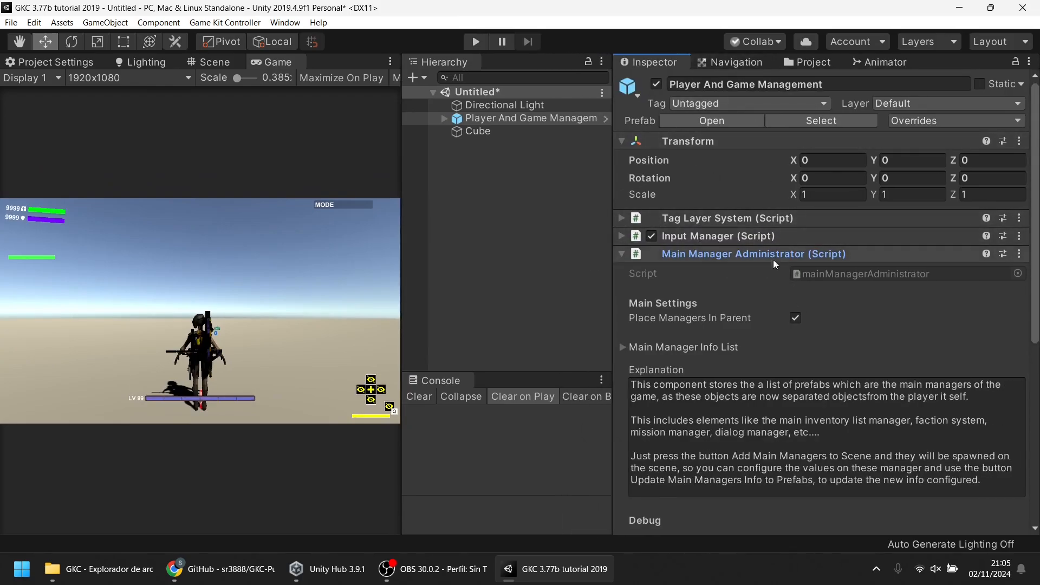
{"action": "scroll", "coordinate": [779, 271], "scroll_direction": "down", "scroll_amount": 5}
{"action": "left_click", "coordinate": [835, 268]}
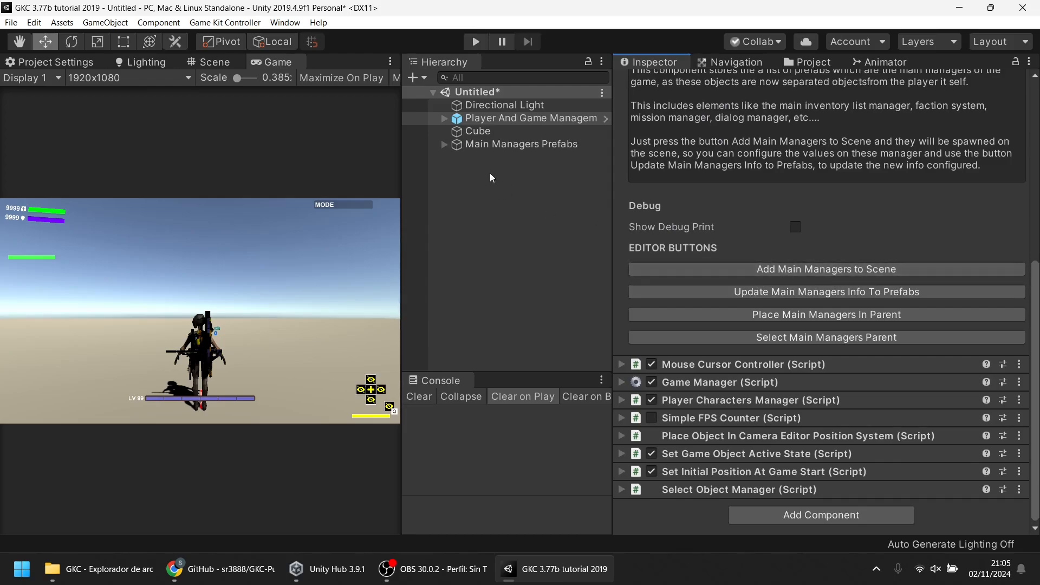
Expand Main Managers Prefabs in a larger Hierarchy to review its manager objects, then enlarge the Game view
{"action": "left_click", "coordinate": [444, 145]}
{"action": "left_click_drag", "start_coordinate": [402, 200], "coordinate": [530, 200]}
{"action": "scroll", "coordinate": [675, 198], "scroll_direction": "down", "scroll_amount": 1}
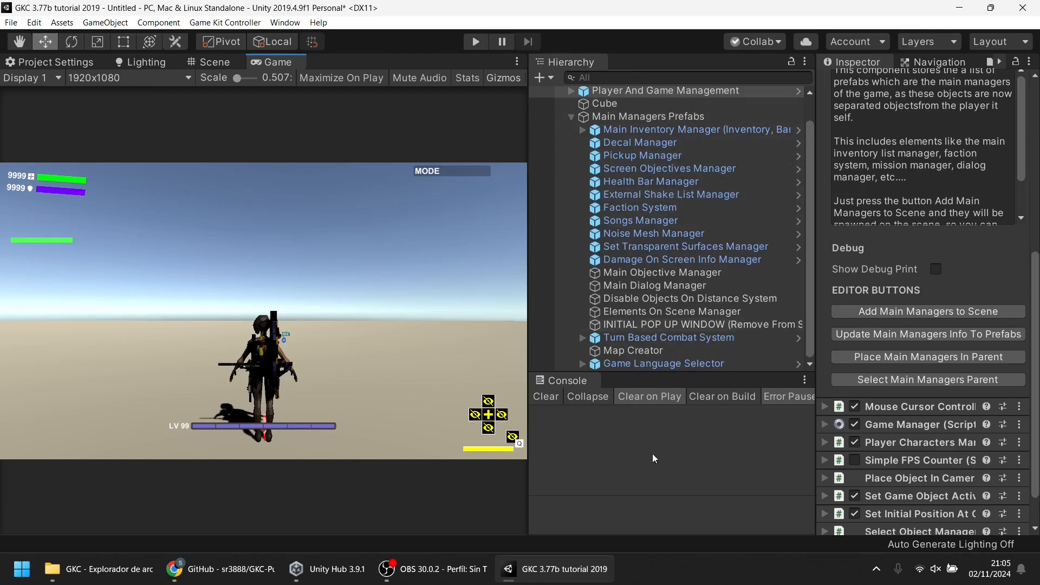
{"action": "left_click_drag", "start_coordinate": [666, 371], "coordinate": [669, 455]}
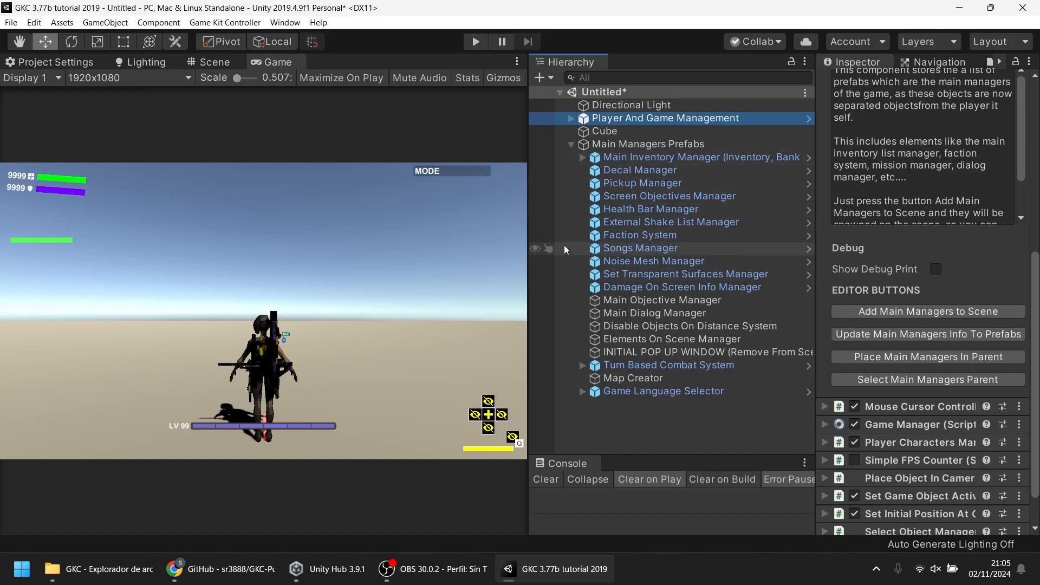
{"action": "left_click", "coordinate": [527, 258]}
{"action": "left_click_drag", "start_coordinate": [526, 258], "coordinate": [652, 258]}
{"action": "left_click", "coordinate": [756, 441]}
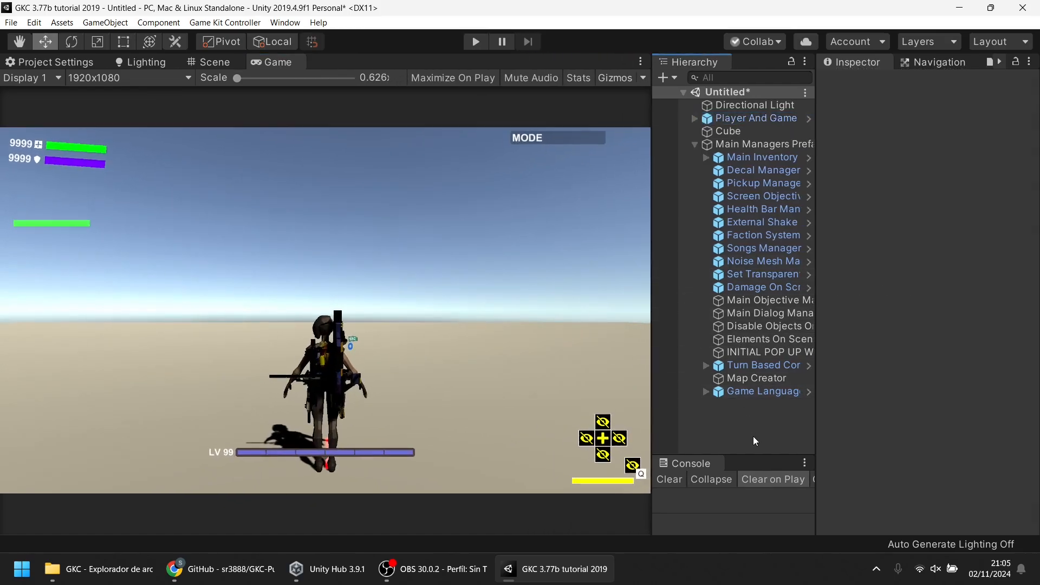
Play-test the new scene by moving the character and firing the Assault Rifle, then pause the game and exit play mode
{"action": "left_click", "coordinate": [476, 43]}
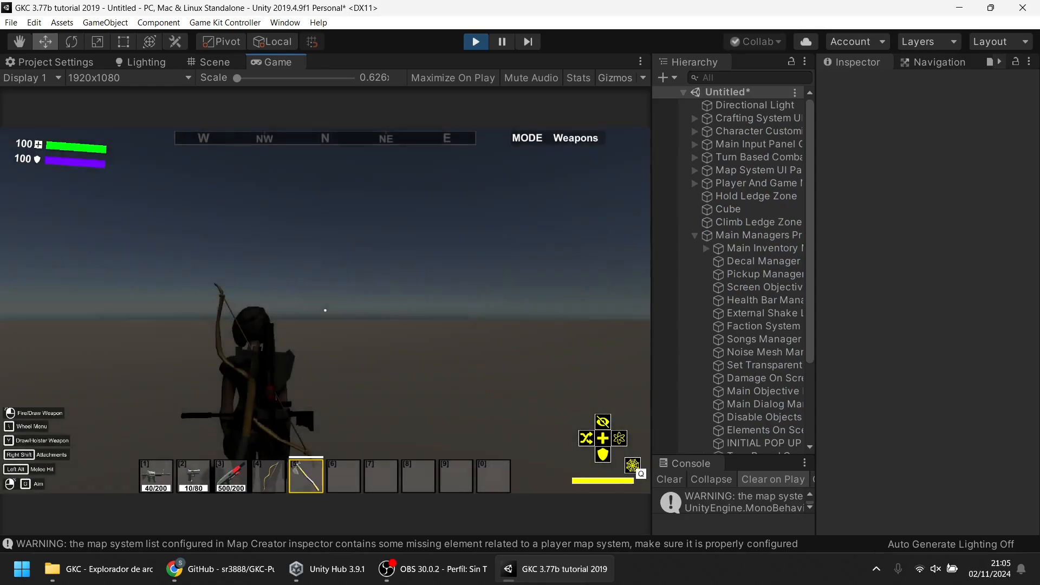
{"action": "key", "text": "c"}
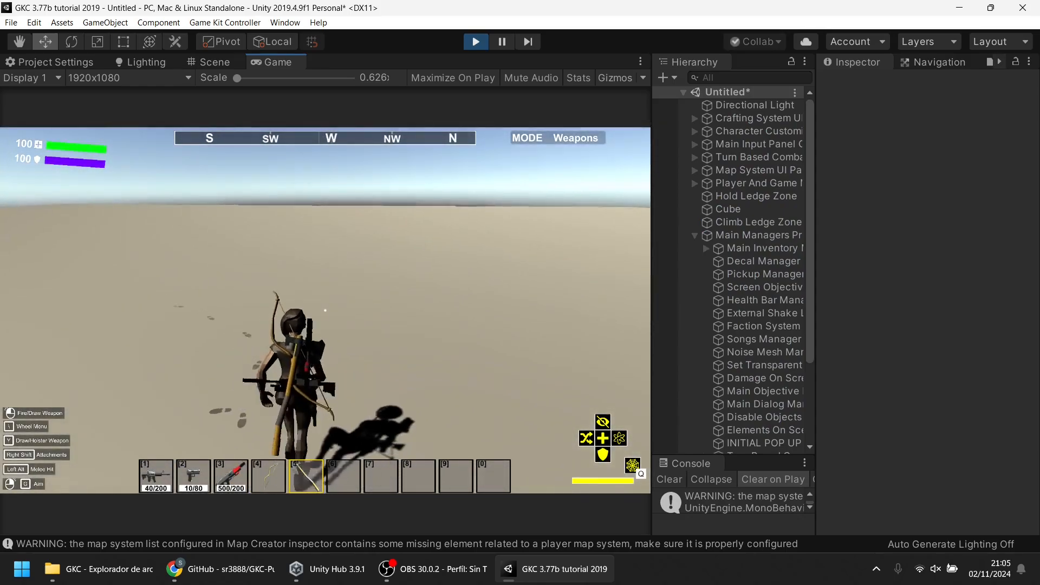
{"action": "key", "text": "1"}
{"action": "left_click", "coordinate": [325, 310]}
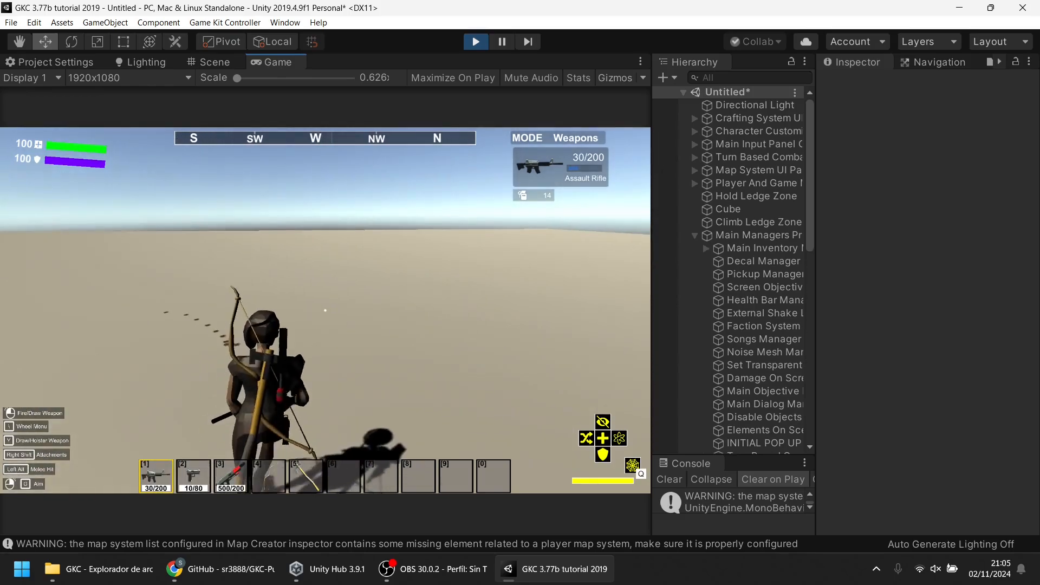
{"action": "key", "text": "w"}
{"action": "key", "text": "c"}
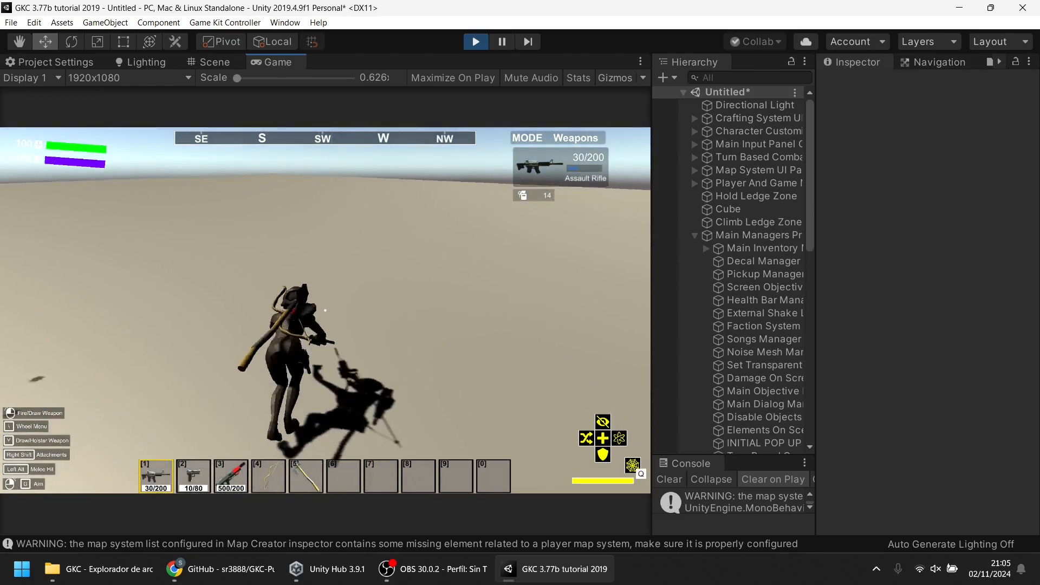
{"action": "key", "text": "Escape"}
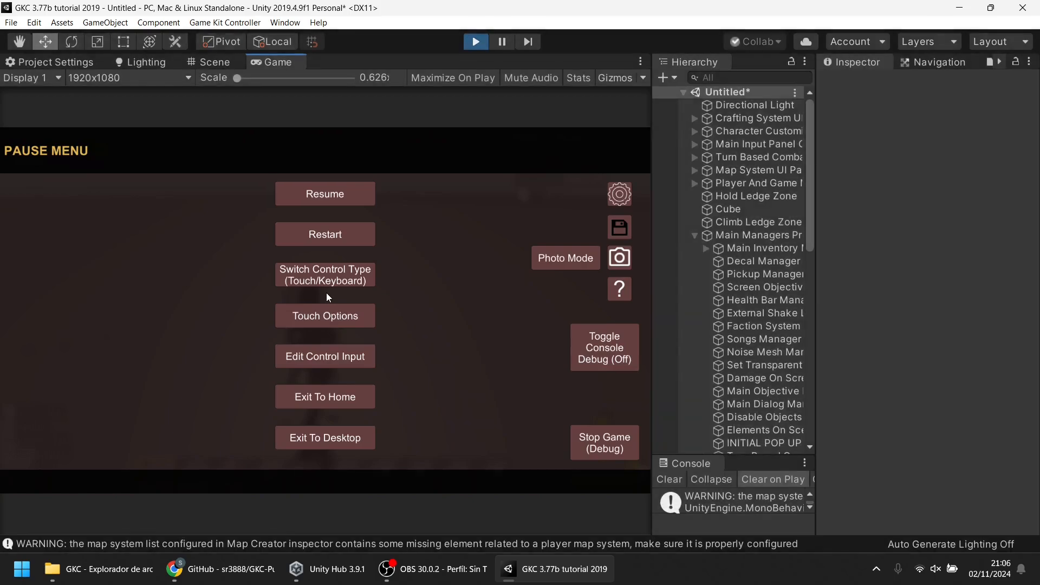
{"action": "key", "text": "ctrl+p"}
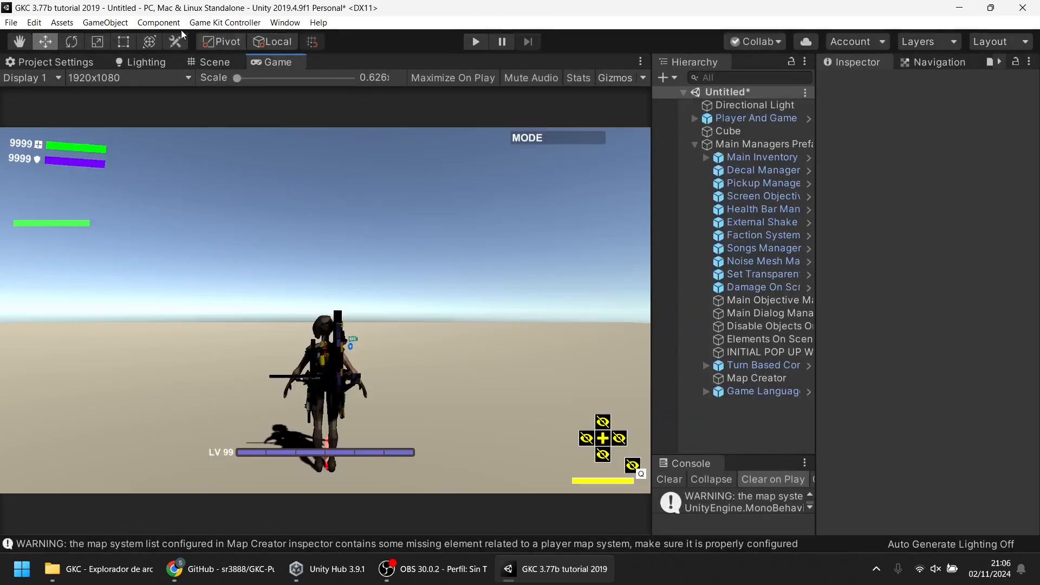
Enable the experimental Enter Play Mode Options together with Reload Scene in the project's Editor settings
{"action": "left_click", "coordinate": [44, 61]}
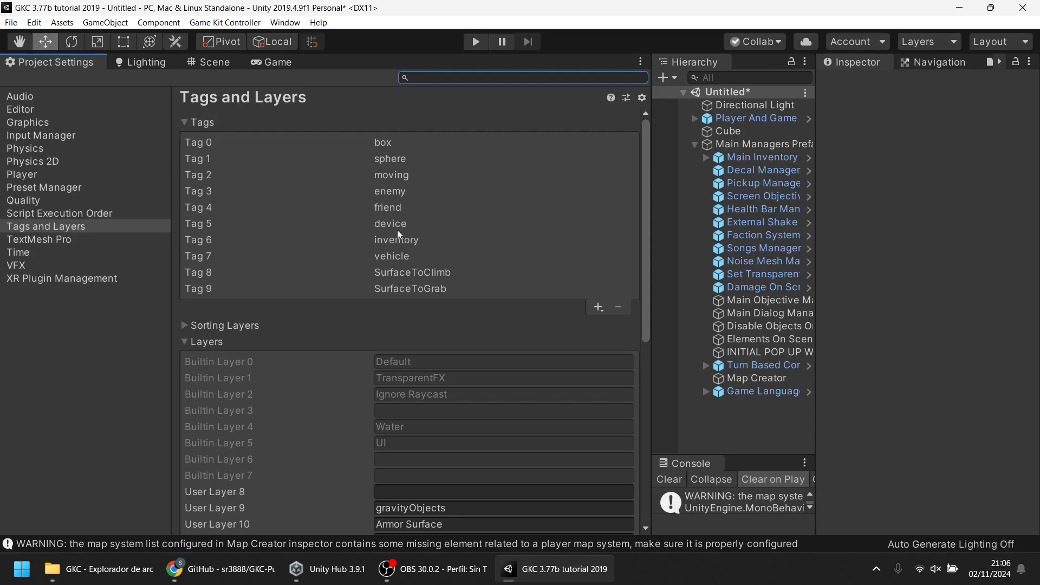
{"action": "scroll", "coordinate": [303, 281], "scroll_direction": "down", "scroll_amount": 8}
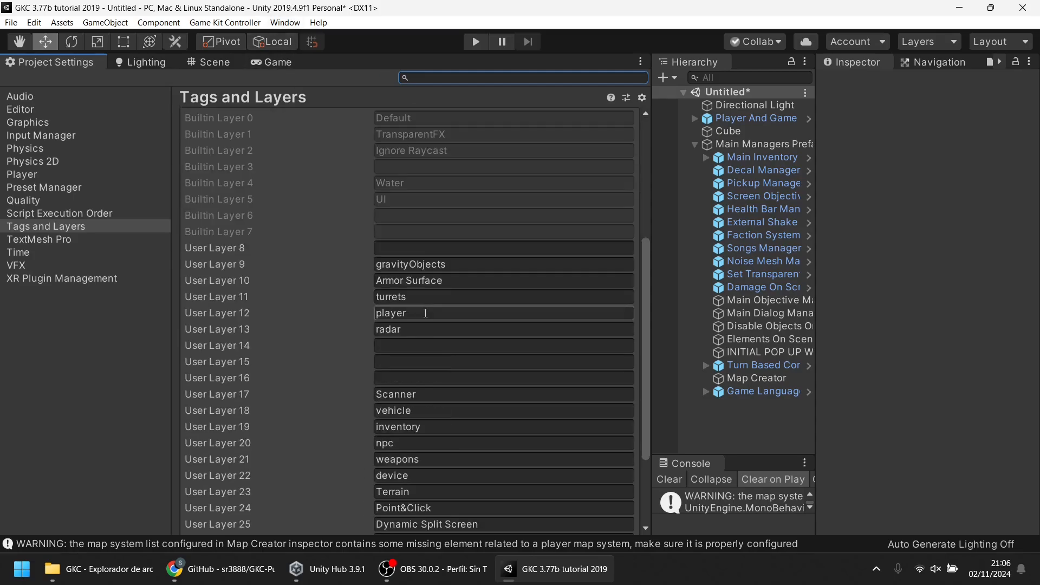
{"action": "left_click", "coordinate": [32, 111]}
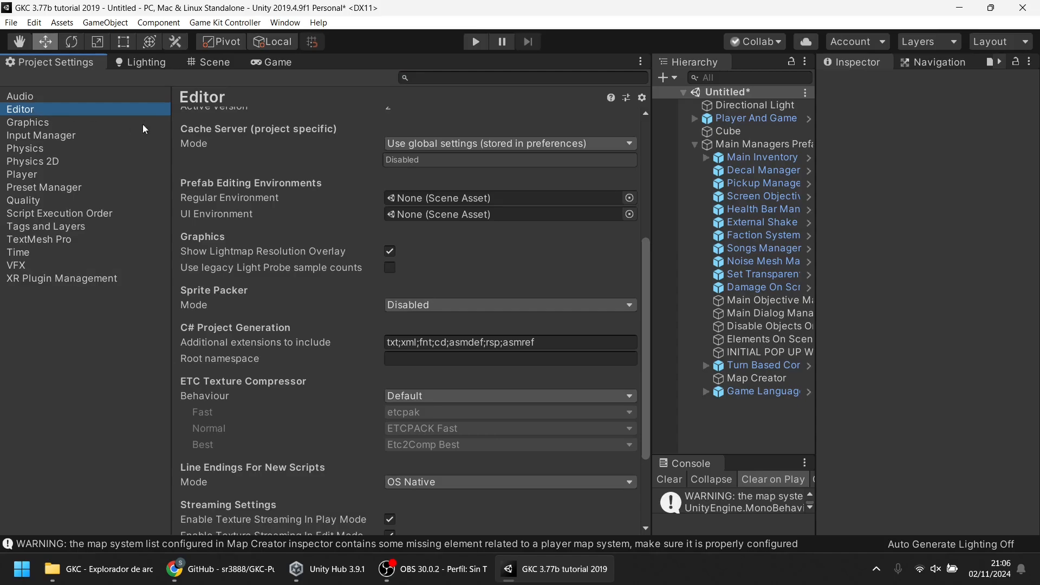
{"action": "scroll", "coordinate": [442, 257], "scroll_direction": "down", "scroll_amount": 4}
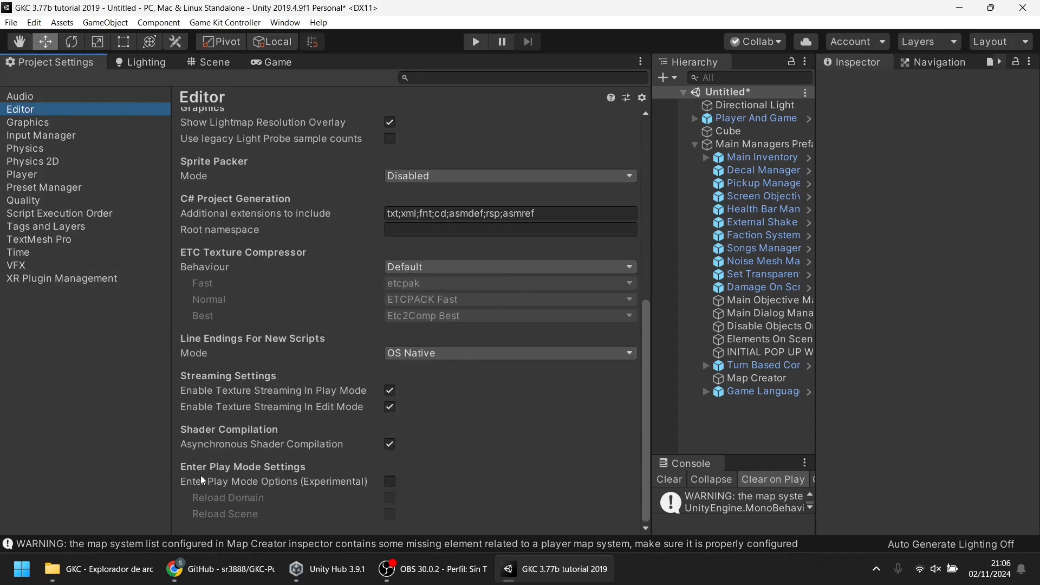
{"action": "left_click", "coordinate": [389, 481]}
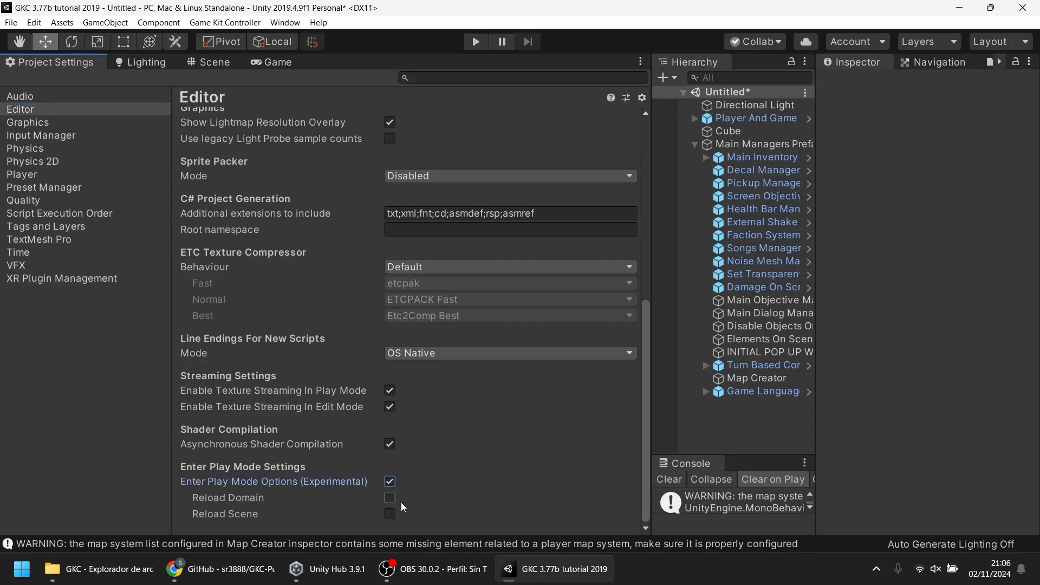
{"action": "left_click", "coordinate": [390, 514]}
Play-test the scene by moving, crouching and jumping with the character, then exit play mode
{"action": "left_click", "coordinate": [278, 61]}
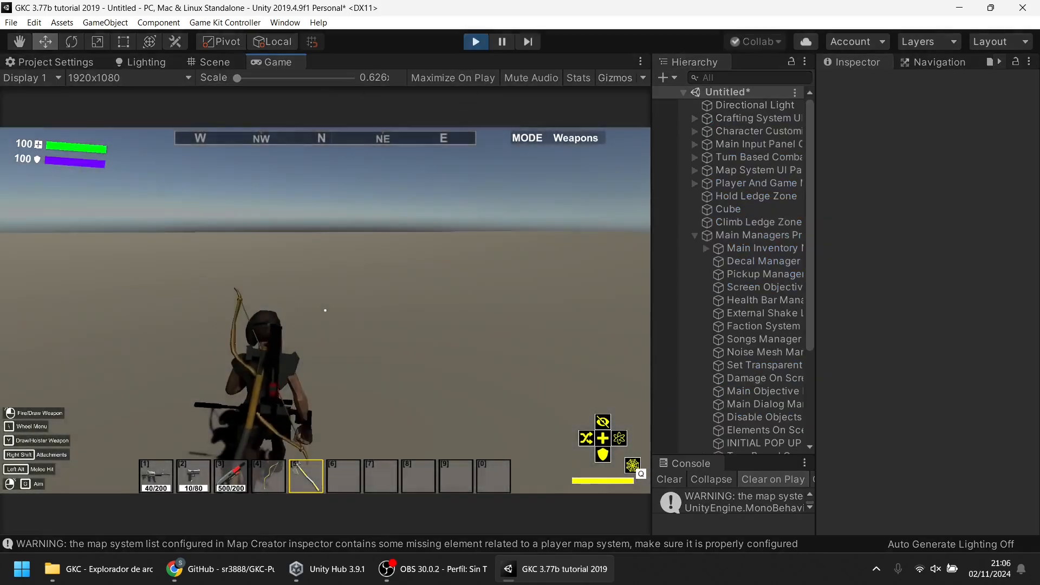
{"action": "key", "text": "c"}
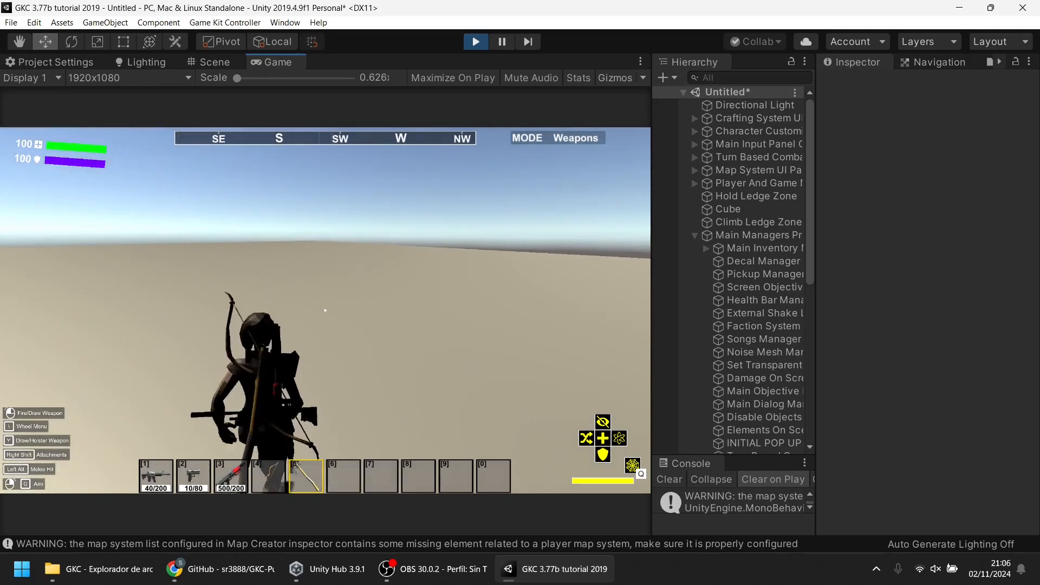
{"action": "key", "text": "space"}
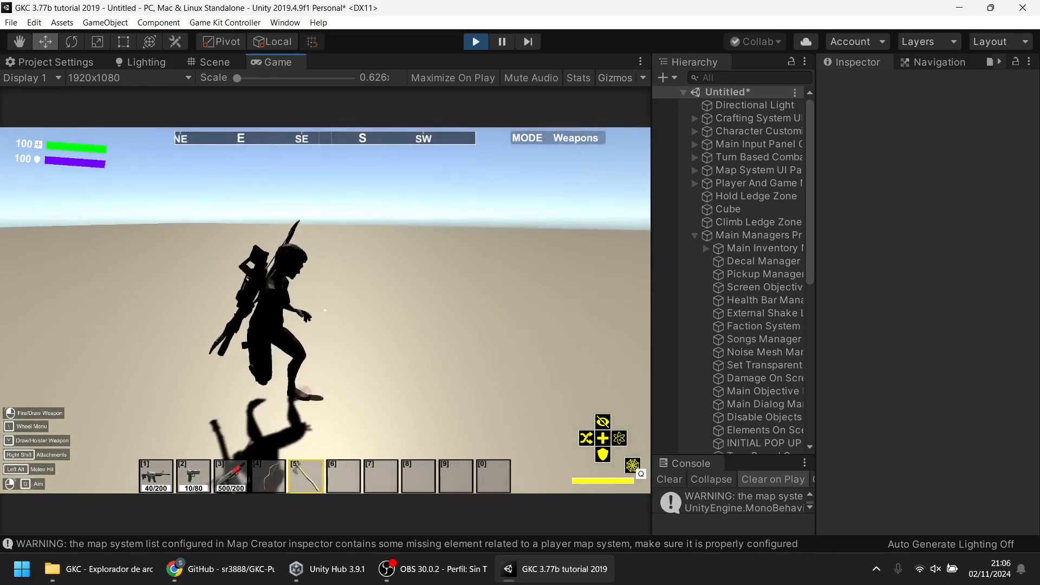
{"action": "key", "text": "Escape"}
{"action": "left_click", "coordinate": [65, 62]}
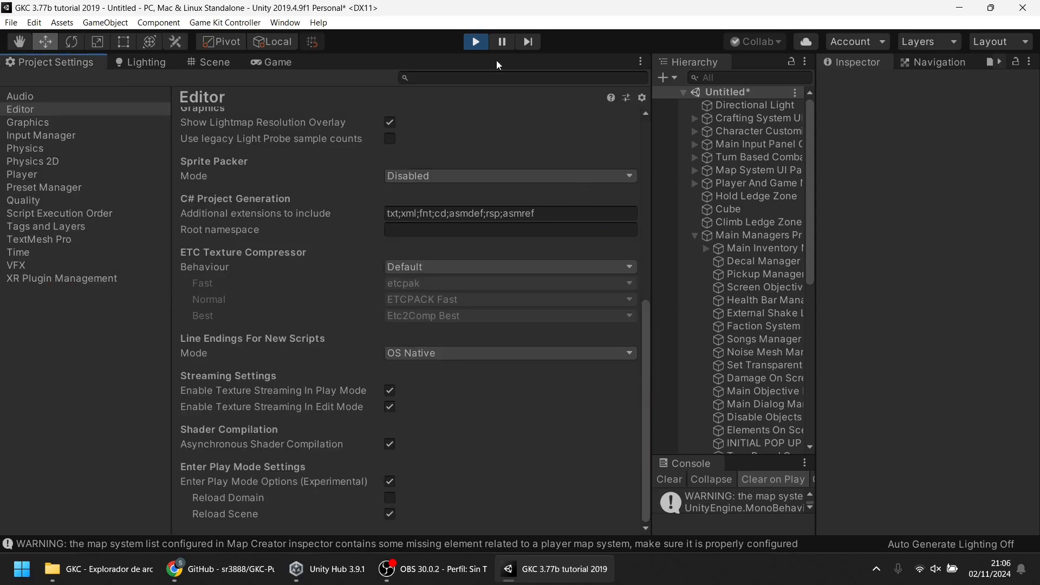
{"action": "left_click", "coordinate": [478, 42]}
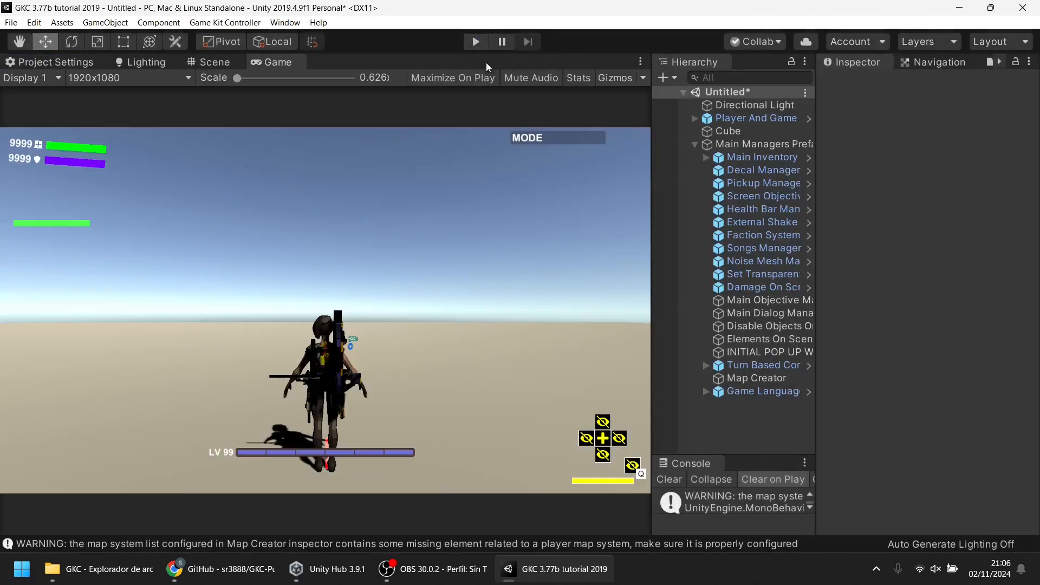
Set Active Input Handling to Both in the Player project settings and apply the change with an editor restart
{"action": "left_click", "coordinate": [60, 62]}
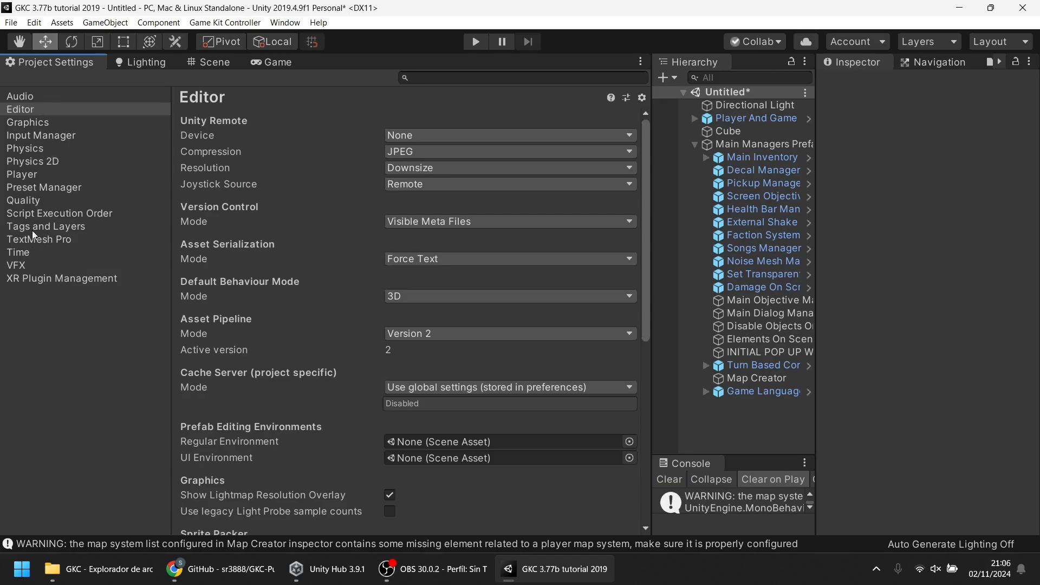
{"action": "left_click", "coordinate": [25, 173]}
{"action": "scroll", "coordinate": [602, 277], "scroll_direction": "down", "scroll_amount": 10}
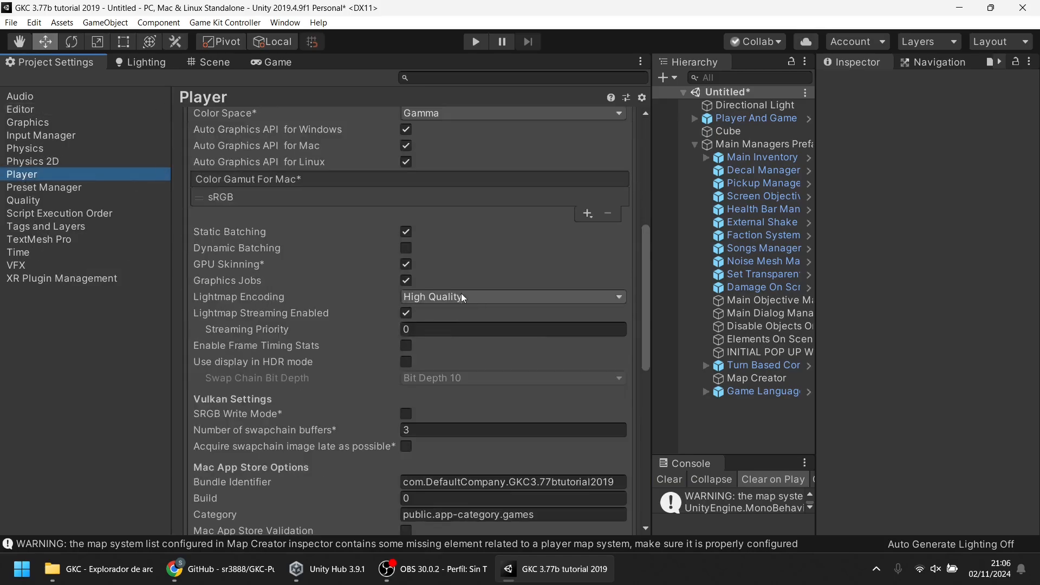
{"action": "left_click_drag", "start_coordinate": [647, 284], "coordinate": [671, 296]}
{"action": "scroll", "coordinate": [410, 330], "scroll_direction": "down", "scroll_amount": 6}
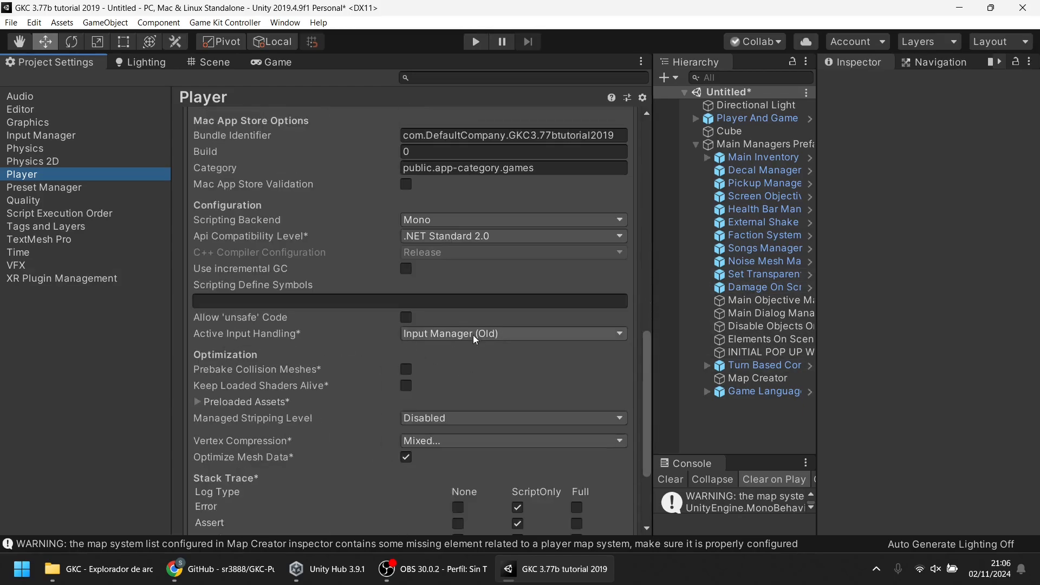
{"action": "left_click", "coordinate": [495, 335]}
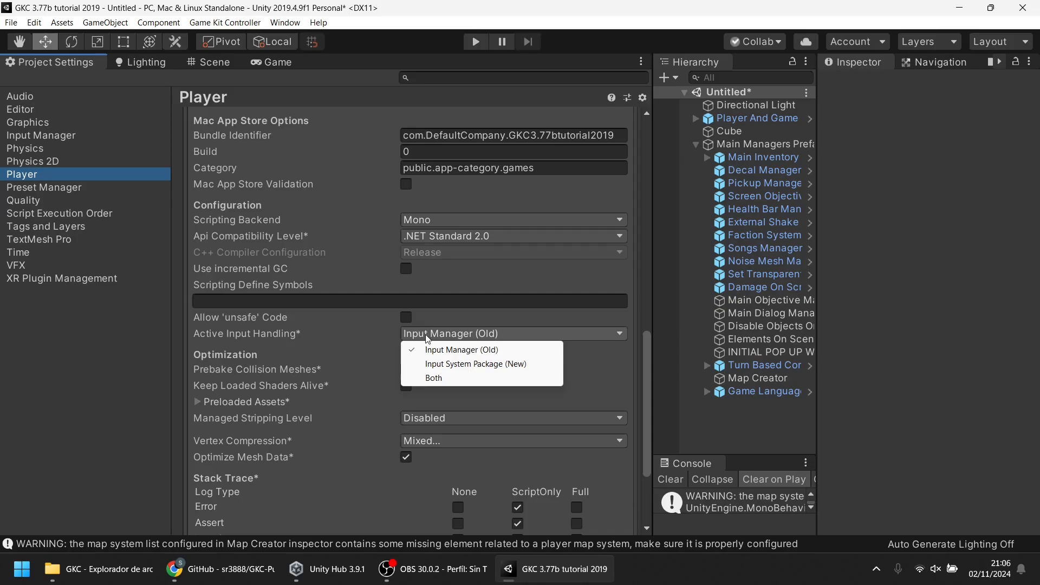
{"action": "left_click", "coordinate": [452, 379]}
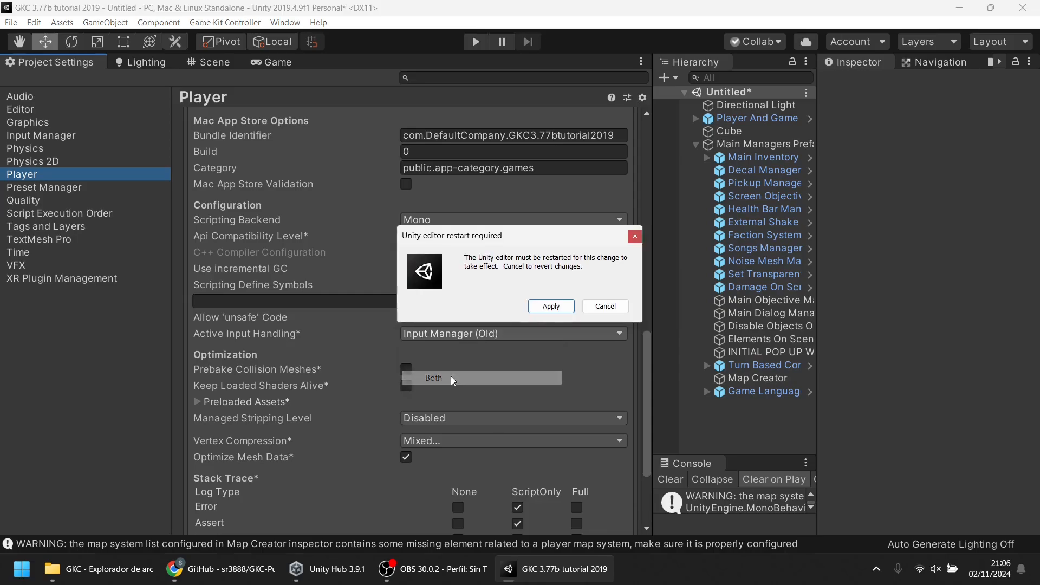
{"action": "left_click", "coordinate": [550, 306]}
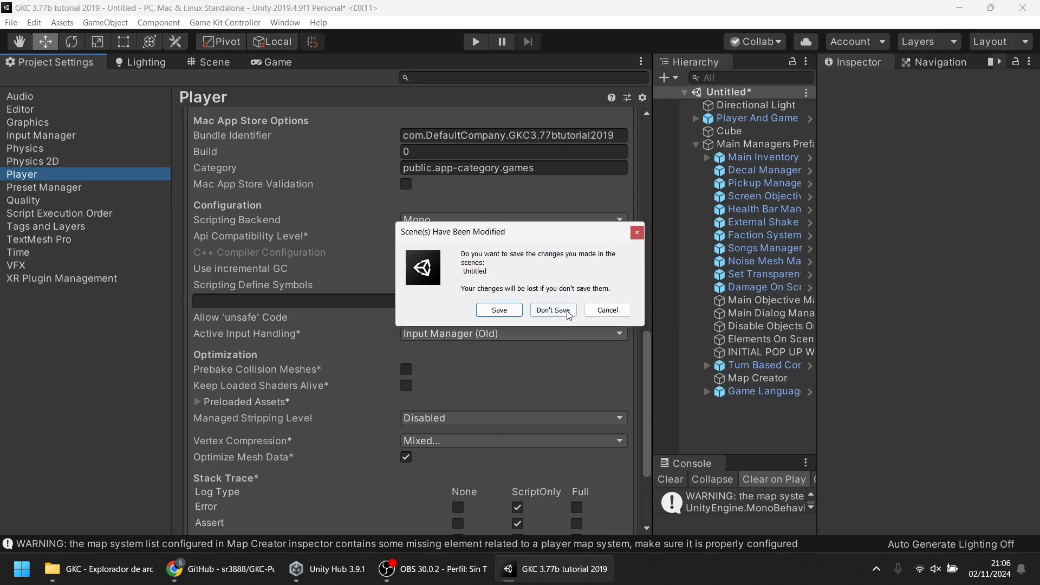
Save the modified scene as idshdis in the Assets folder so the editor can restart
{"action": "left_click", "coordinate": [499, 310]}
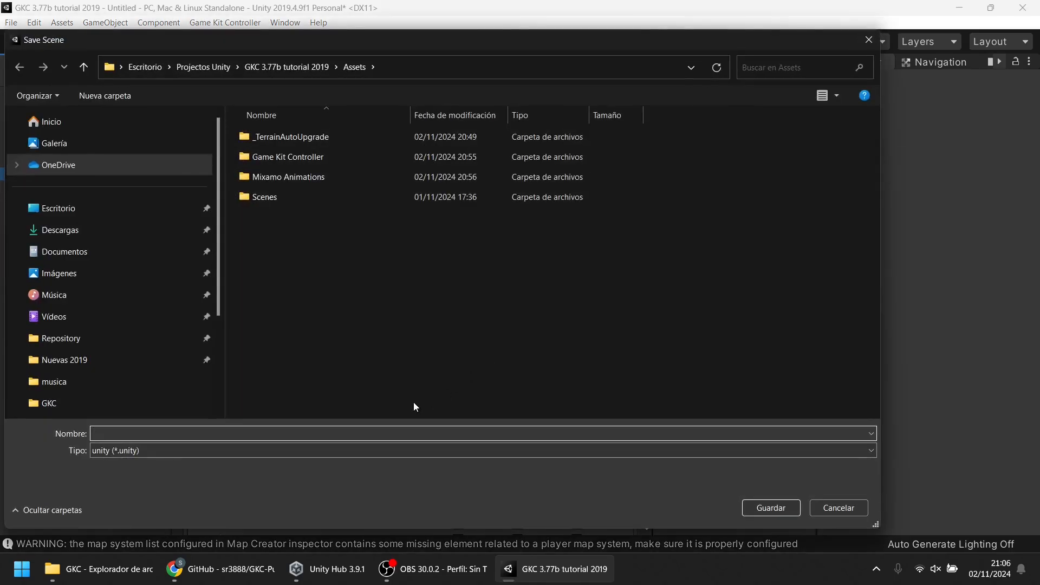
{"action": "type", "text": "idshdis"}
{"action": "key", "text": "Return"}
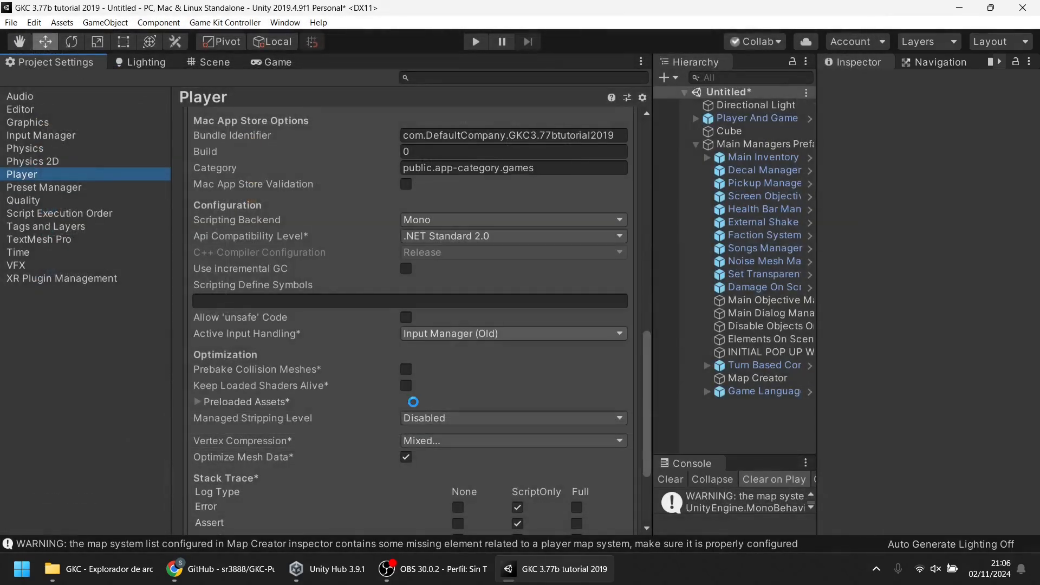
{"action": "key", "text": "alt+Tab"}
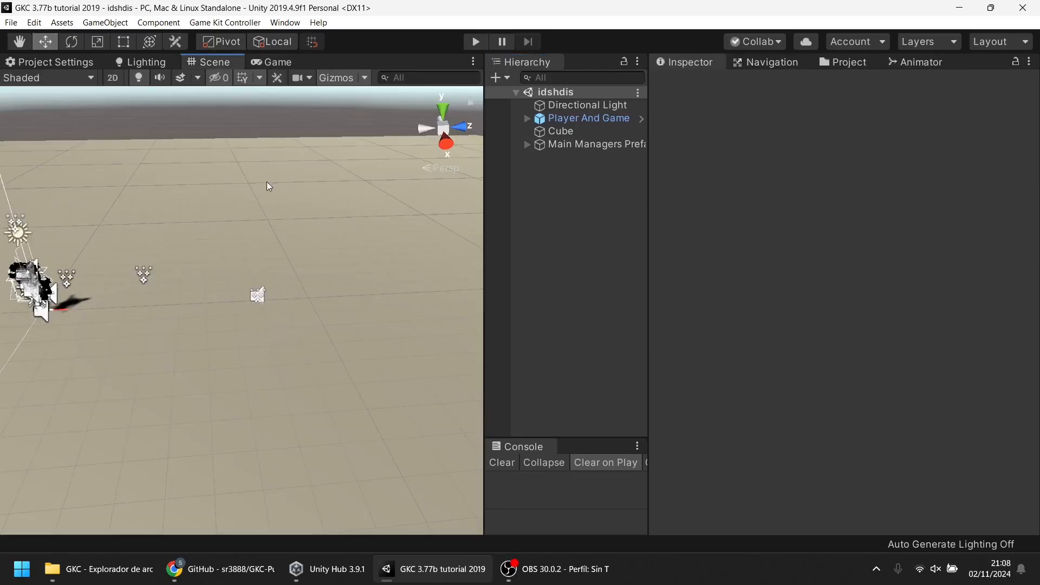
Hide the gizmos in the Scene view around the player character and select Player And Game Management
{"action": "right_click_drag", "start_coordinate": [267, 181], "coordinate": [163, 174]}
{"action": "scroll", "coordinate": [275, 270], "scroll_direction": "up", "scroll_amount": 6}
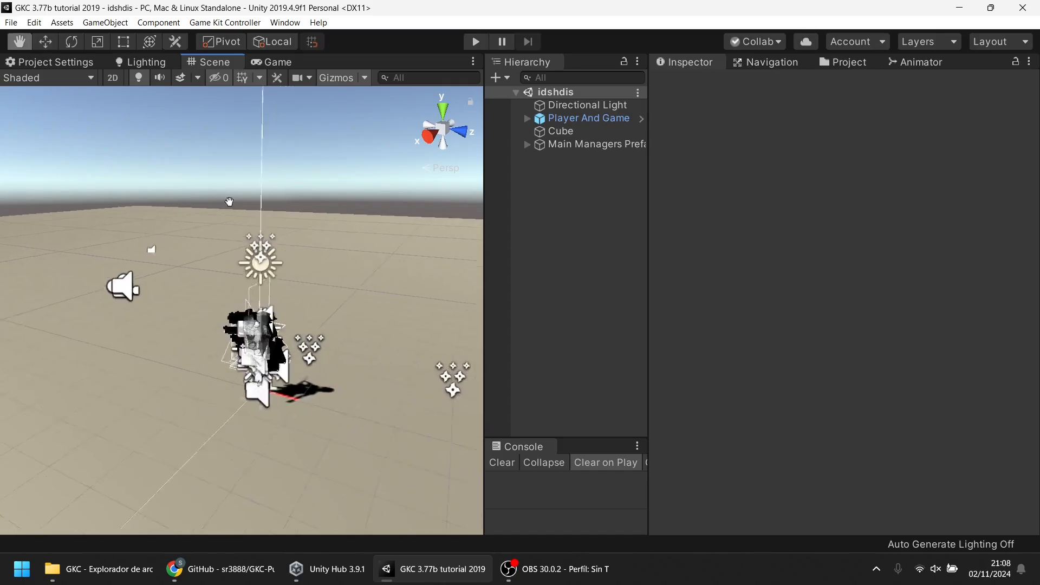
{"action": "middle_click_drag", "start_coordinate": [320, 255], "coordinate": [252, 170]}
{"action": "right_click_drag", "start_coordinate": [252, 170], "coordinate": [199, 147]}
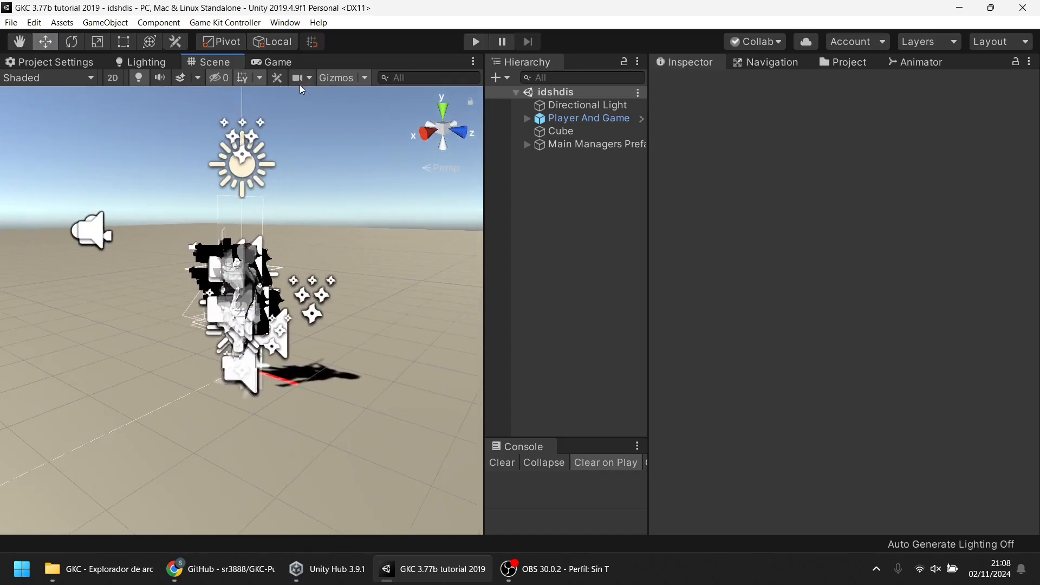
{"action": "scroll", "coordinate": [389, 125], "scroll_direction": "up", "scroll_amount": 3}
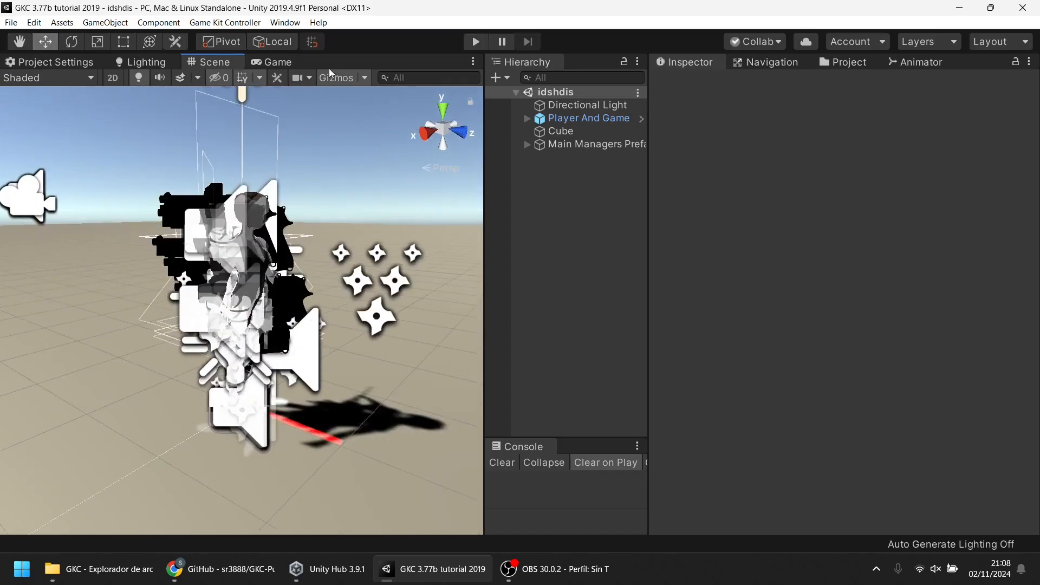
{"action": "left_click", "coordinate": [350, 79]}
{"action": "middle_click_drag", "start_coordinate": [349, 180], "coordinate": [287, 224]}
{"action": "right_click_drag", "start_coordinate": [287, 224], "coordinate": [263, 256]}
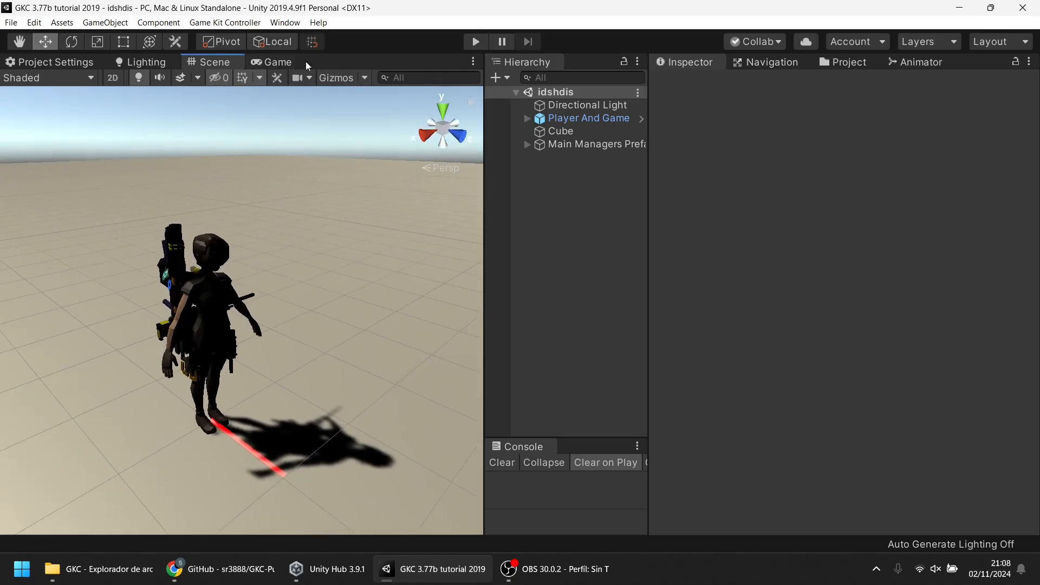
{"action": "right_click_drag", "start_coordinate": [203, 187], "coordinate": [208, 168]}
{"action": "middle_click_drag", "start_coordinate": [216, 218], "coordinate": [214, 178]}
{"action": "left_click", "coordinate": [206, 202]}
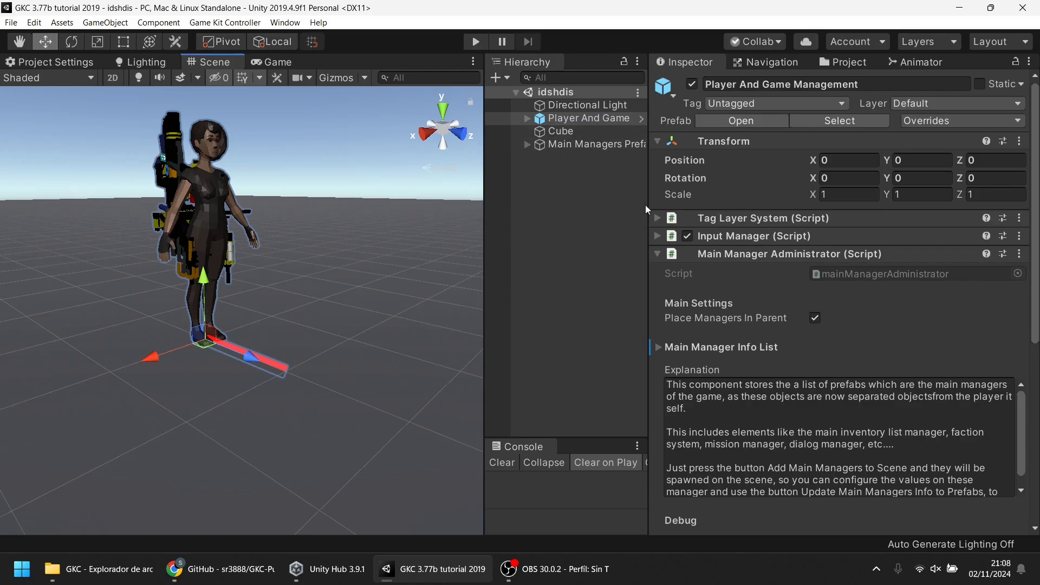
Widen the Hierarchy, dock the Project window in its own column and search the assets for alice
{"action": "mouse_move", "coordinate": [647, 162]}
{"action": "left_mouse_down"}
{"action": "mouse_move", "coordinate": [593, 163]}
{"action": "mouse_move", "coordinate": [641, 162]}
{"action": "left_mouse_up"}
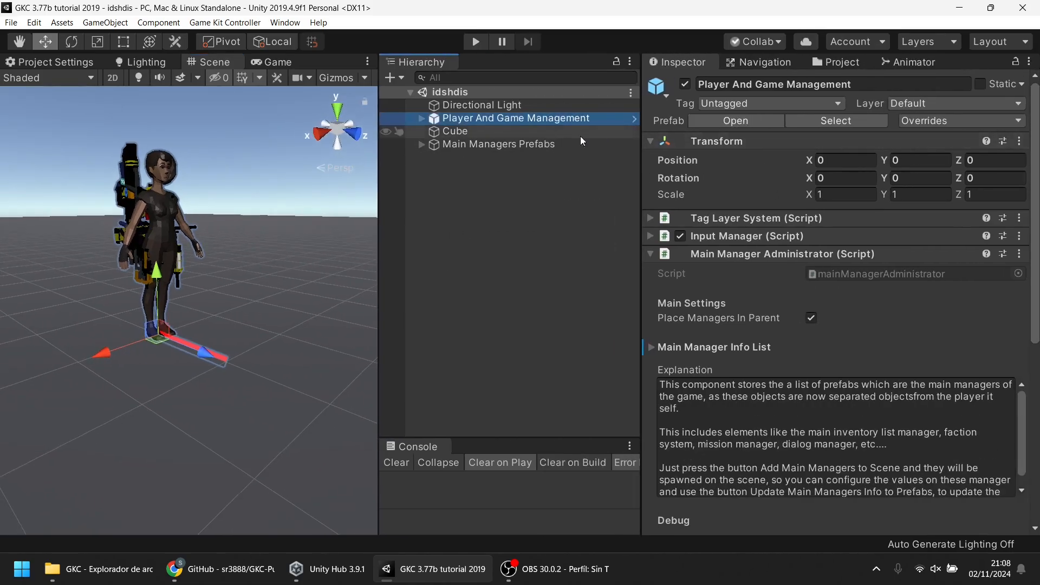
{"action": "left_click_drag", "start_coordinate": [834, 63], "coordinate": [977, 232]}
{"action": "left_click", "coordinate": [915, 78]}
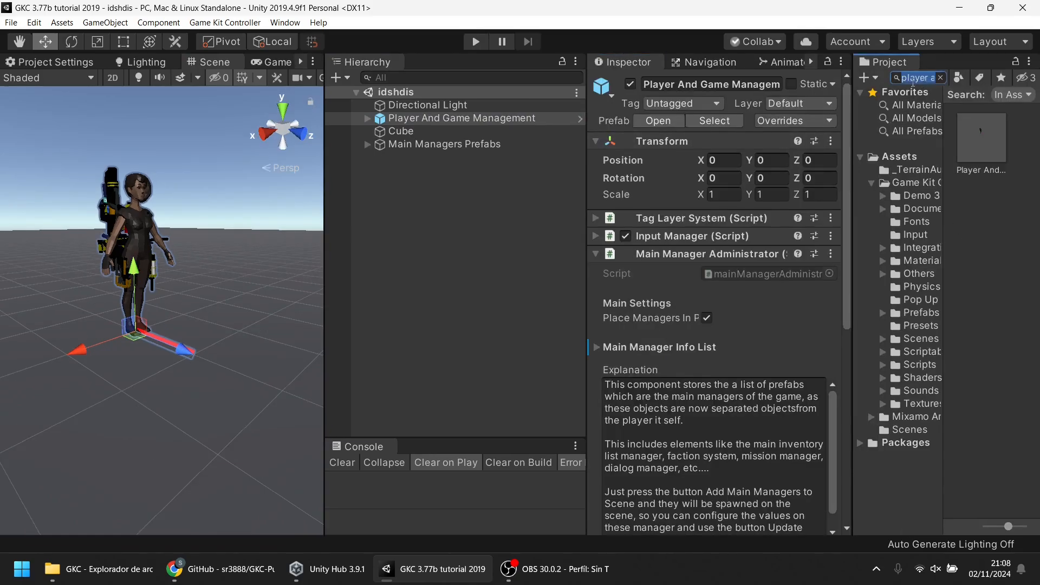
{"action": "type", "text": "alice"}
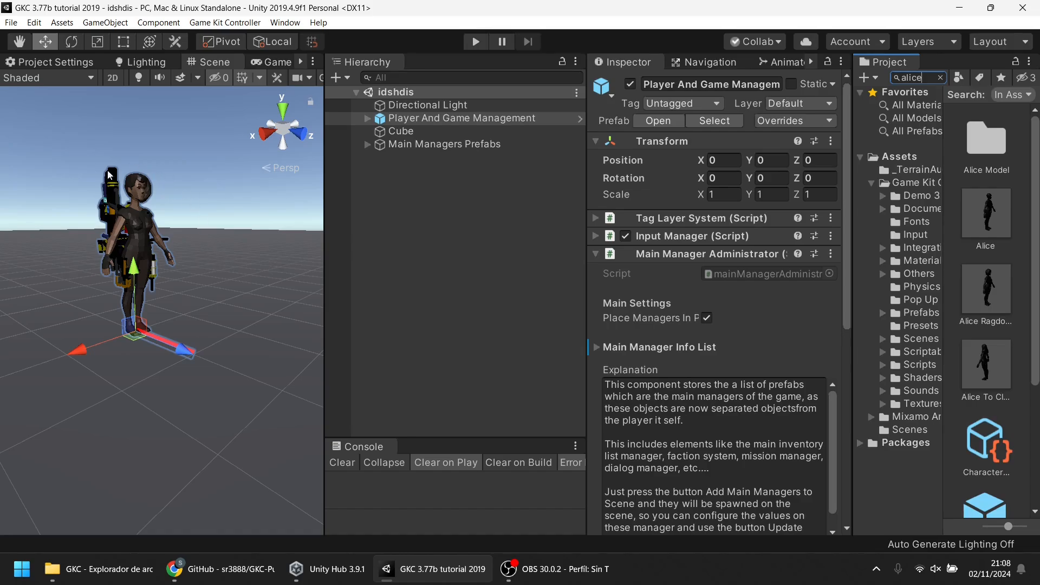
Select the Alice prefab, shrink its preview to expose its components, and widen the Project window
{"action": "left_click", "coordinate": [986, 214]}
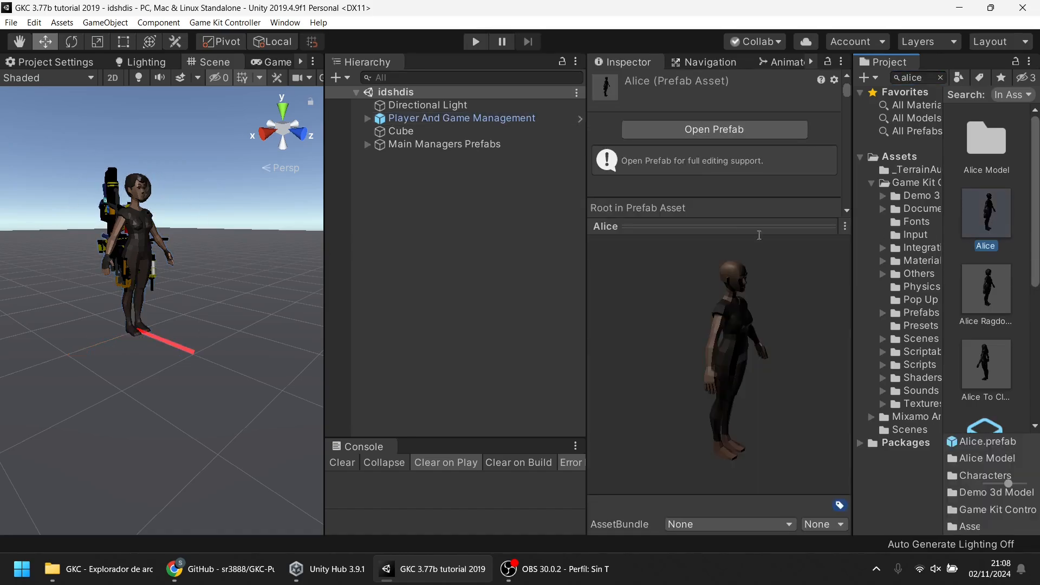
{"action": "left_click_drag", "start_coordinate": [758, 234], "coordinate": [758, 403]}
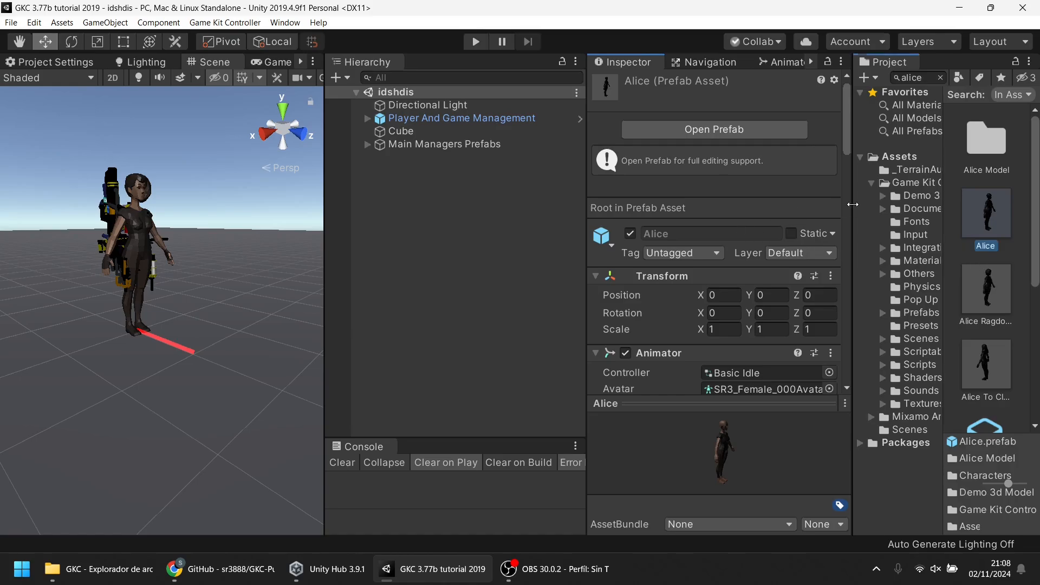
{"action": "left_click_drag", "start_coordinate": [854, 209], "coordinate": [691, 236]}
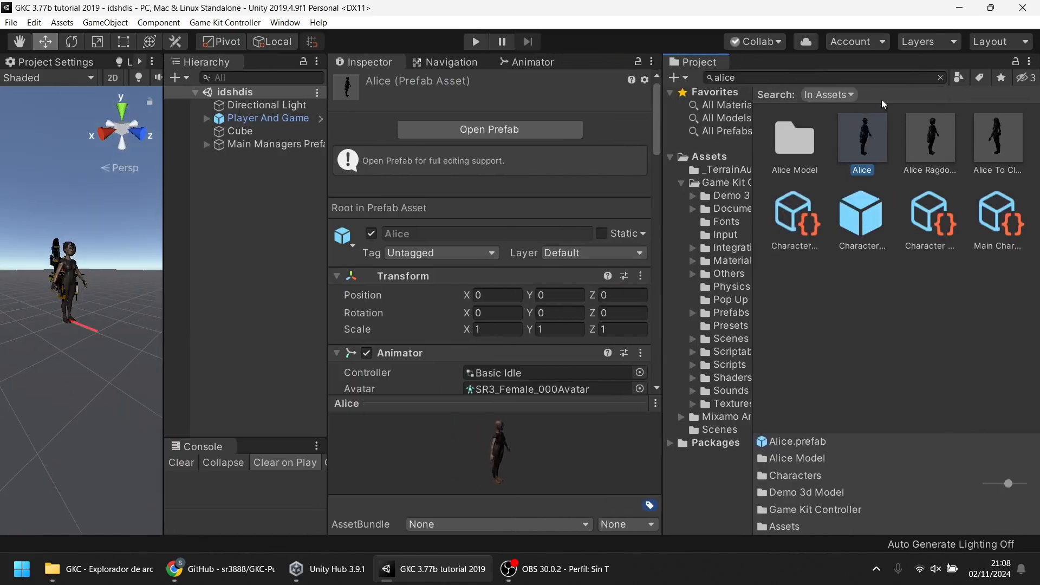
Open the Alice Model folder and display the Rig import settings of the SR3_Female_000 model
{"action": "double_click", "coordinate": [796, 135]}
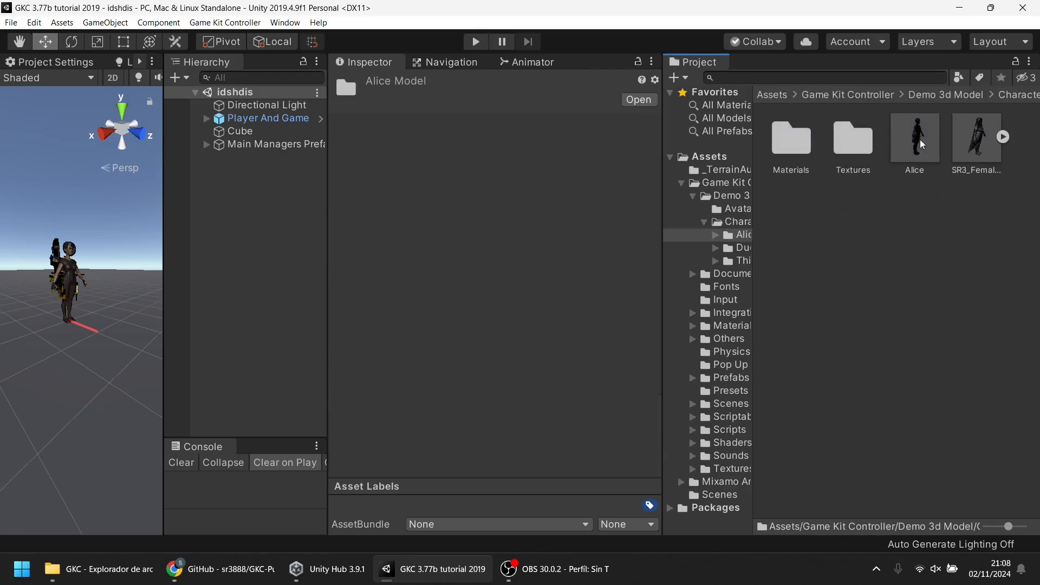
{"action": "left_click", "coordinate": [915, 142]}
{"action": "left_click", "coordinate": [977, 142]}
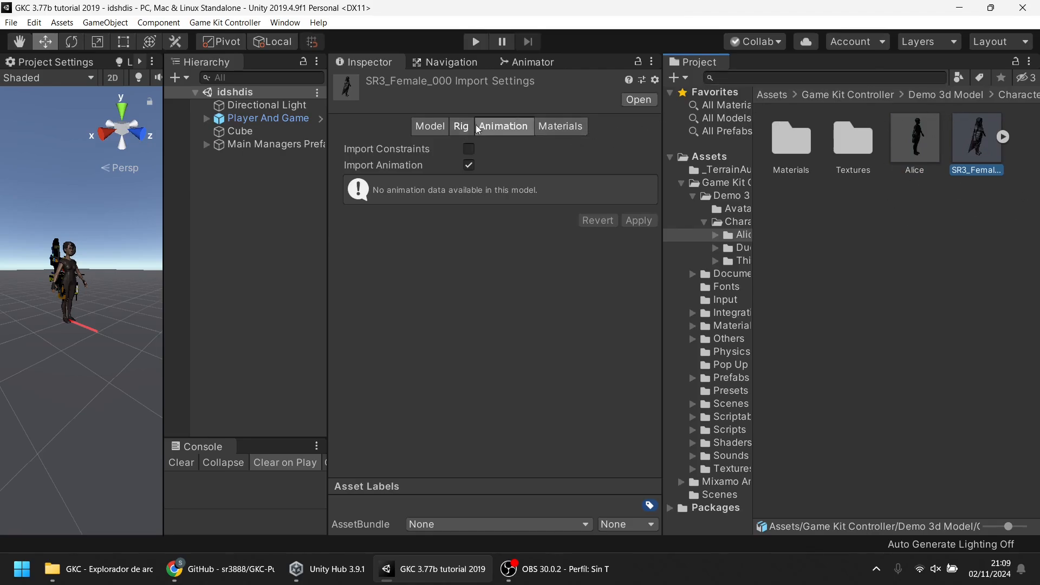
{"action": "left_click", "coordinate": [460, 127]}
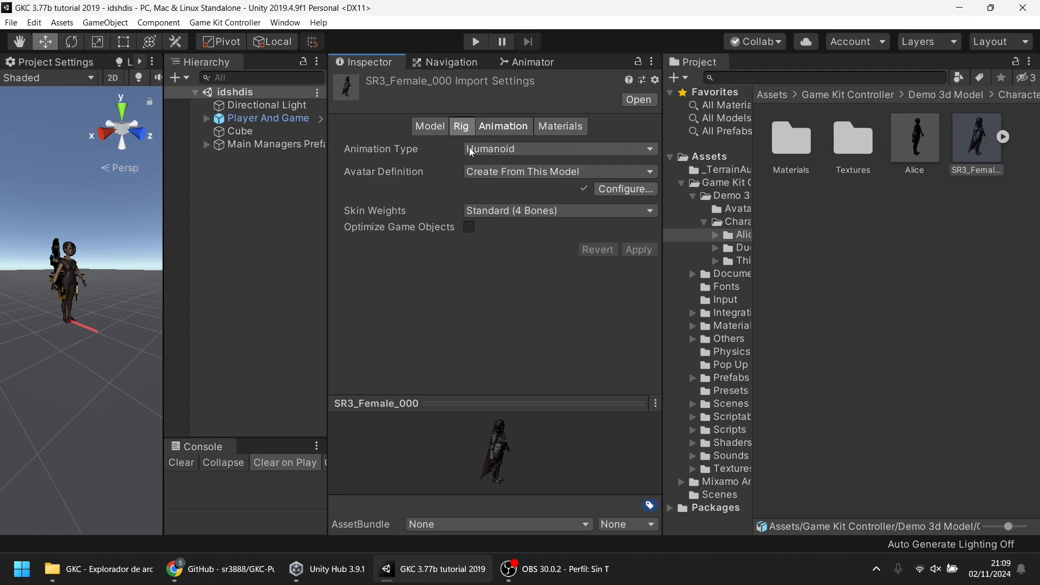
Examine the Animation Type options of the SR3_Female_000 rig, keep Humanoid, and view the player character in the scene
{"action": "left_click", "coordinate": [529, 153]}
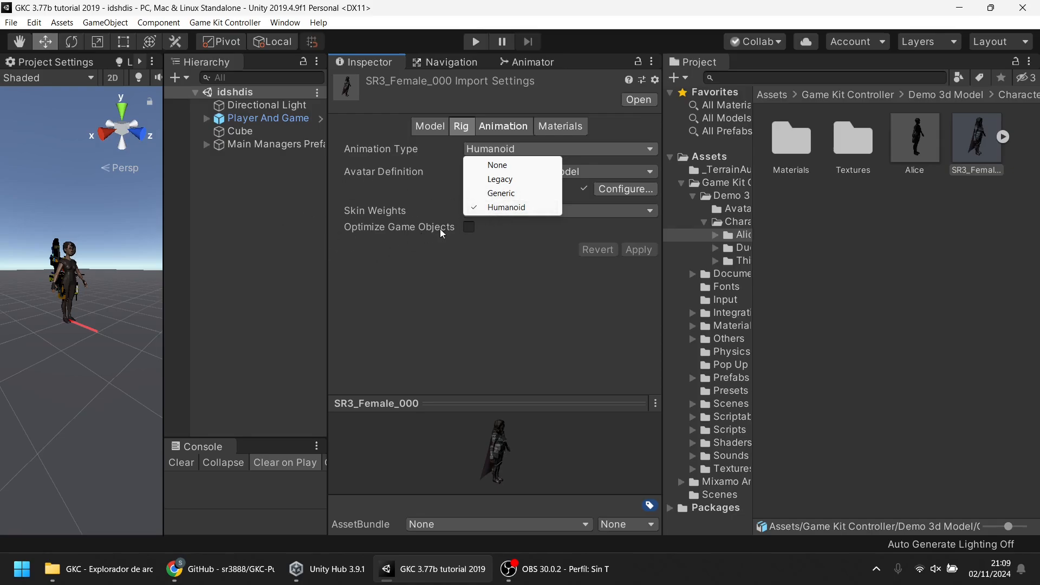
{"action": "left_click", "coordinate": [41, 234]}
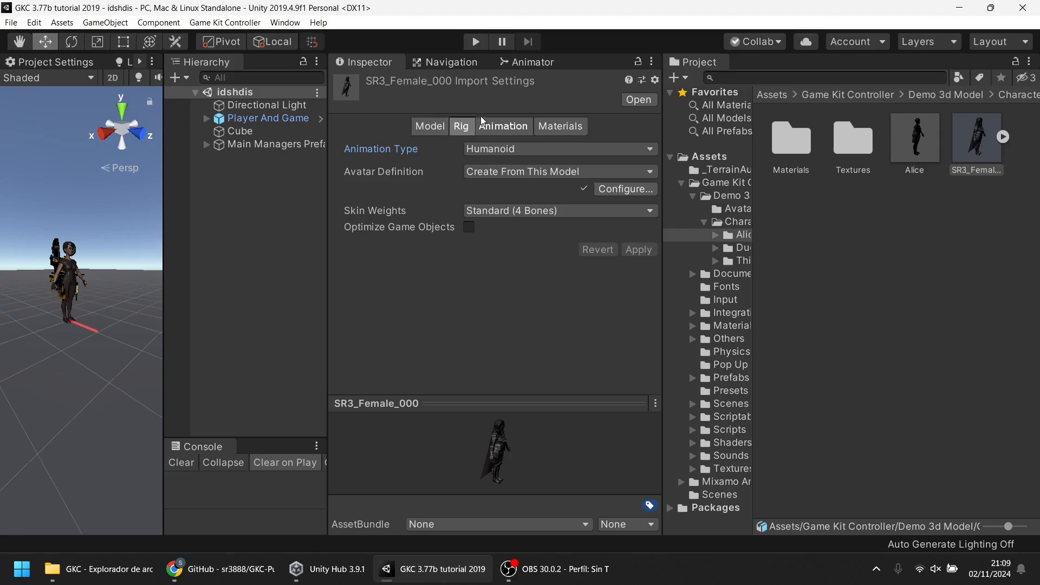
{"action": "left_click", "coordinate": [491, 152]}
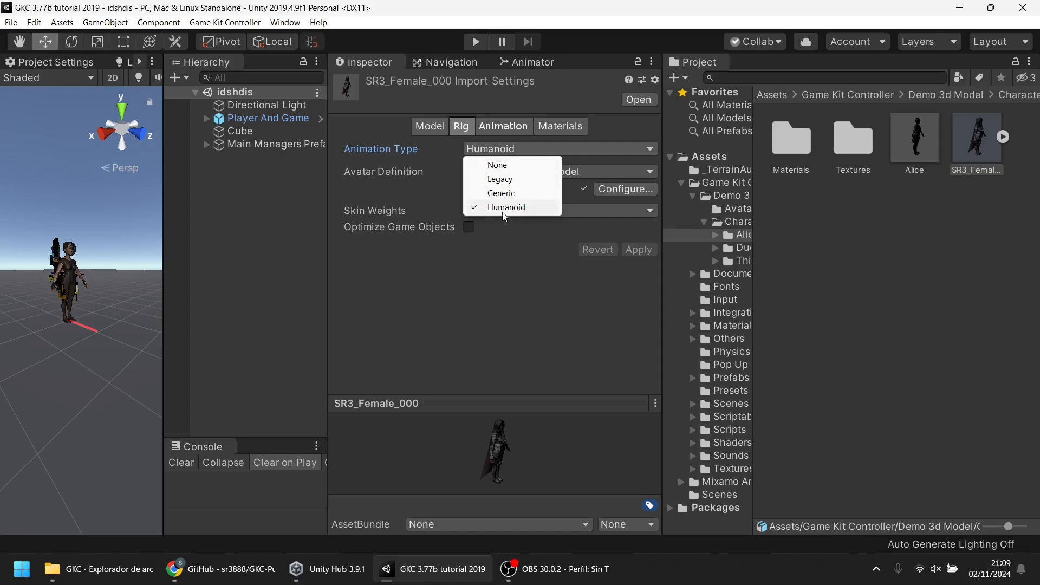
{"action": "left_click", "coordinate": [261, 224]}
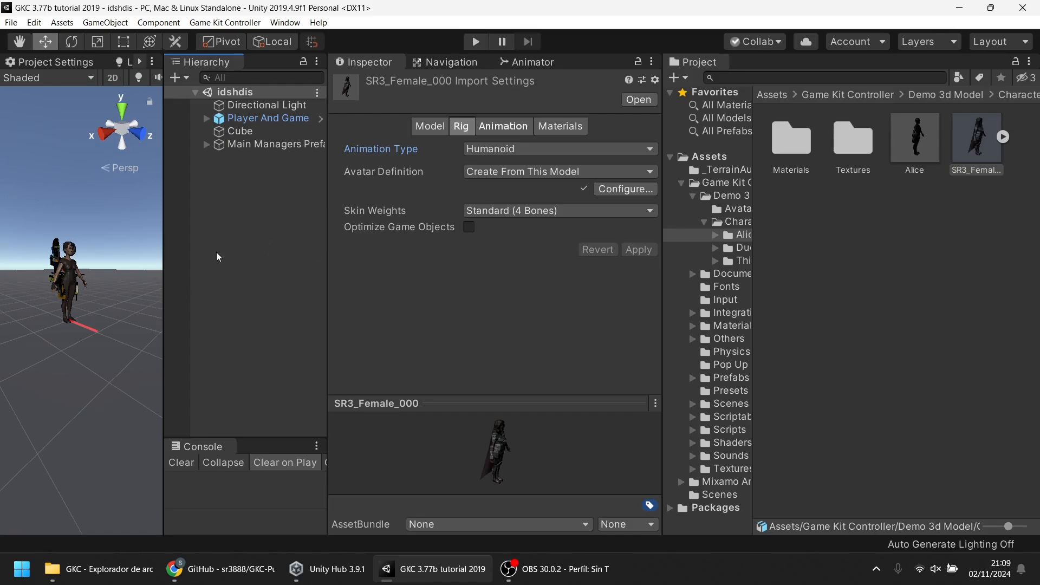
{"action": "right_click_drag", "start_coordinate": [70, 236], "coordinate": [78, 265]}
{"action": "right_click_drag", "start_coordinate": [123, 233], "coordinate": [159, 233]}
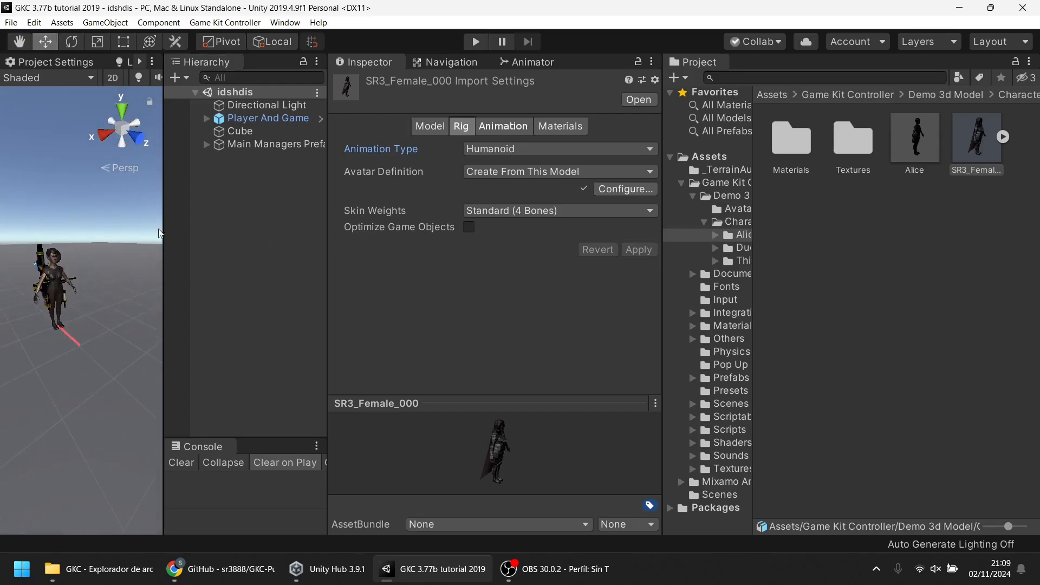